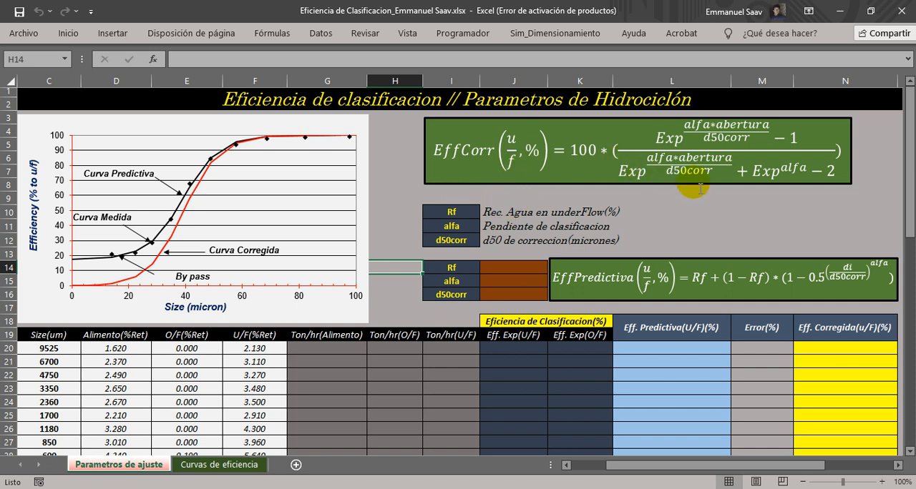
Examine the corrected efficiency equation and the definitions of its parameters Rf, alfa and d50corr.
left_click(701, 134)
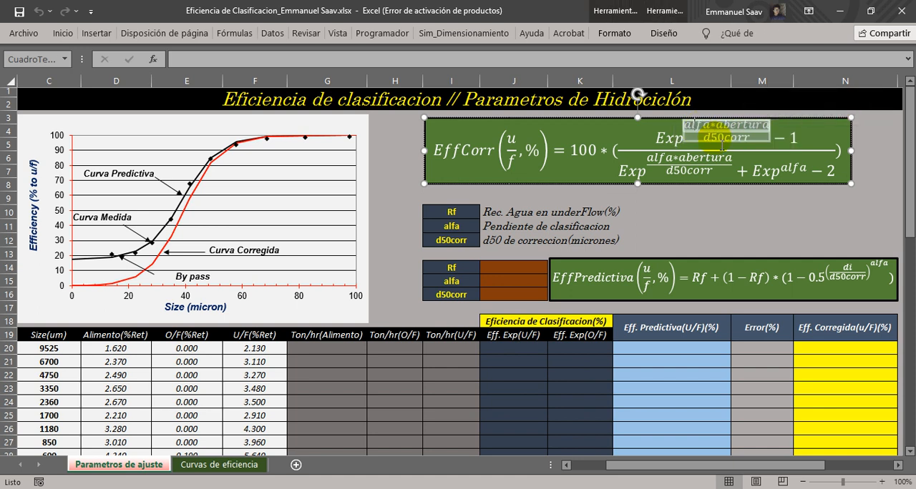
left_click(723, 225)
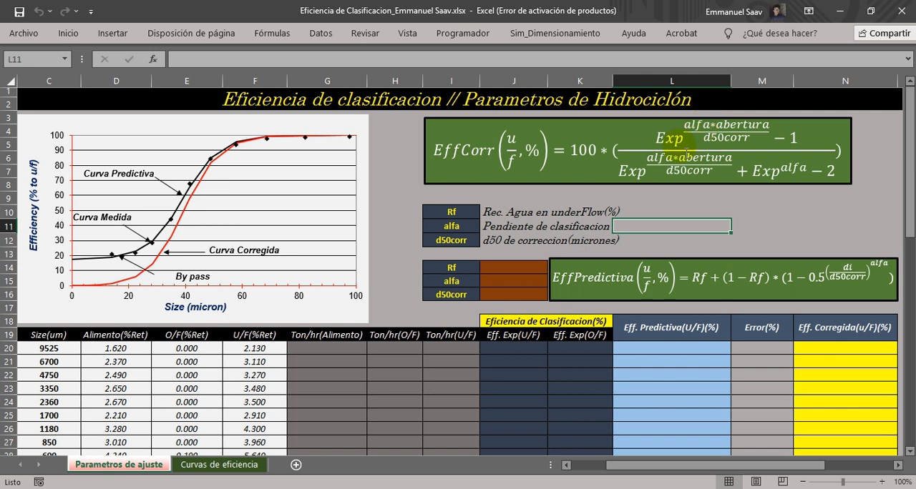
left_click_drag(458, 207, 594, 229)
left_click(494, 229)
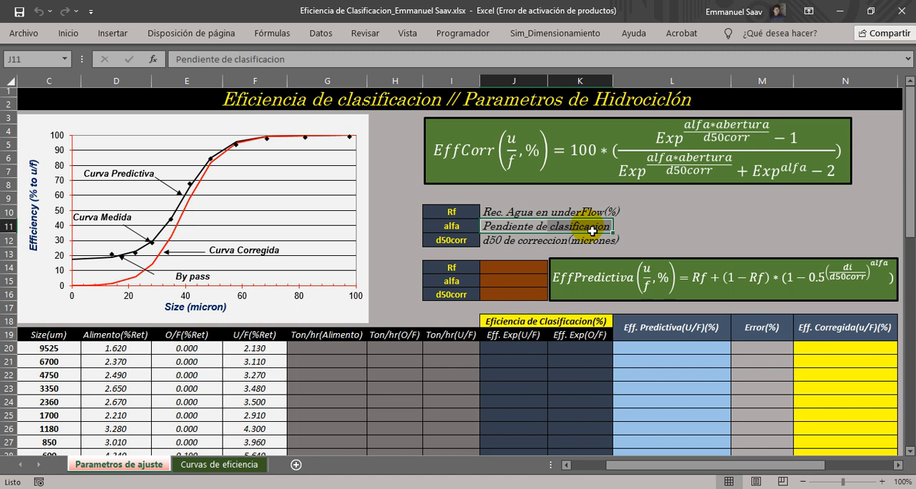
left_click(460, 244)
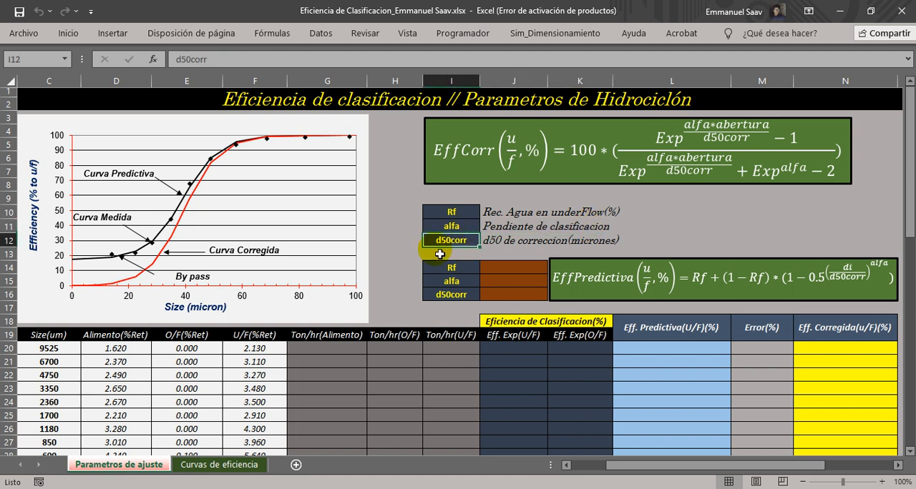
left_click_drag(494, 240, 613, 243)
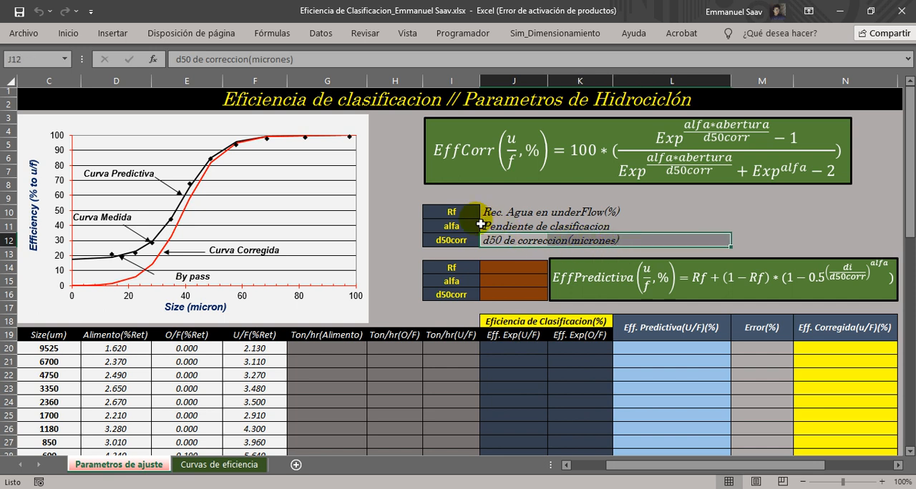
left_click(461, 215)
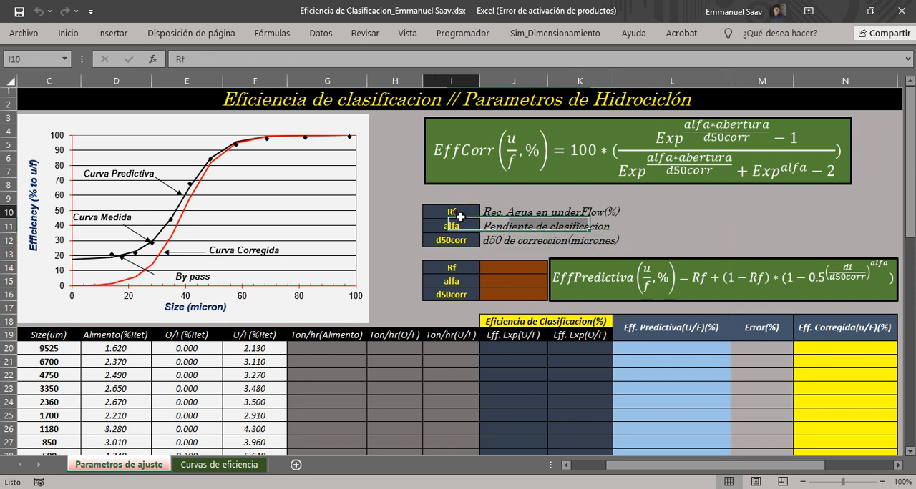
left_click(496, 215)
left_click_drag(495, 214, 630, 211)
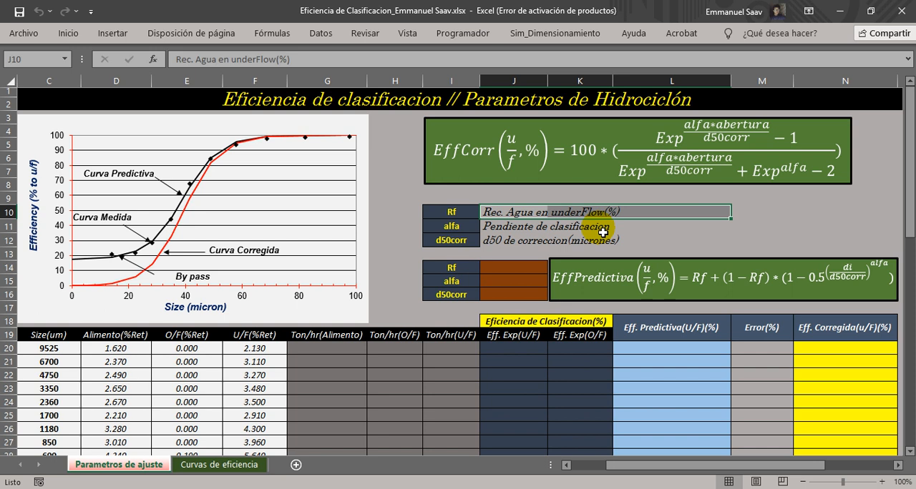
left_click_drag(501, 209, 512, 243)
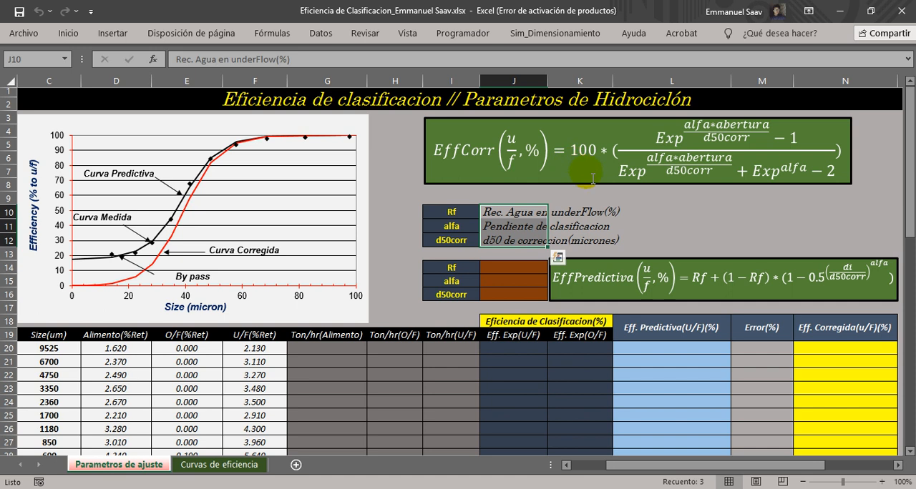
left_click(665, 226)
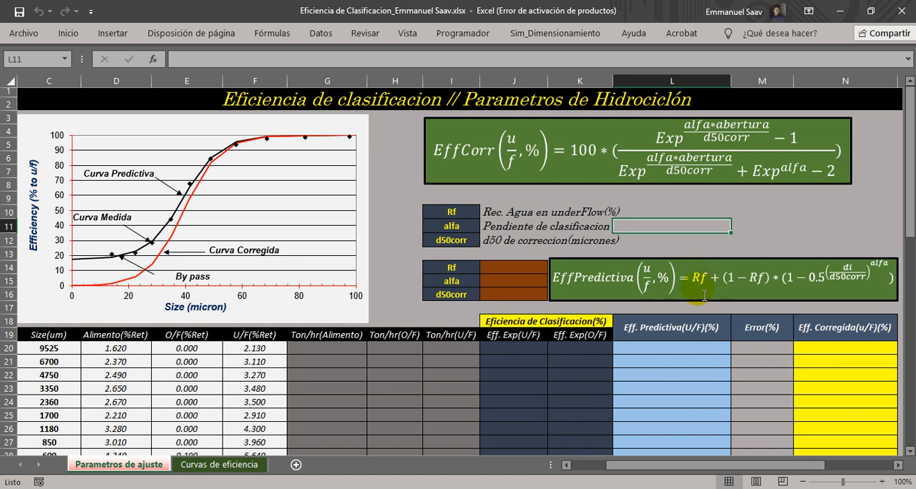
left_click_drag(495, 214, 686, 242)
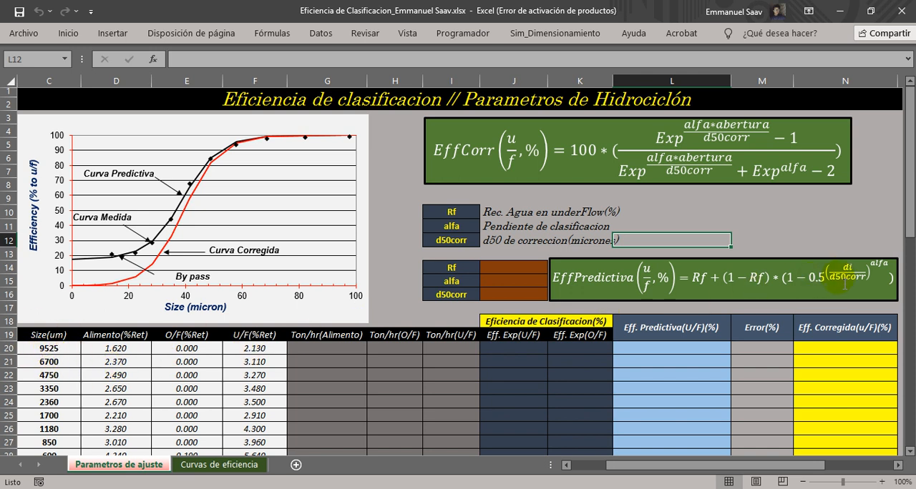
left_click(488, 242)
left_click_drag(507, 245, 687, 242)
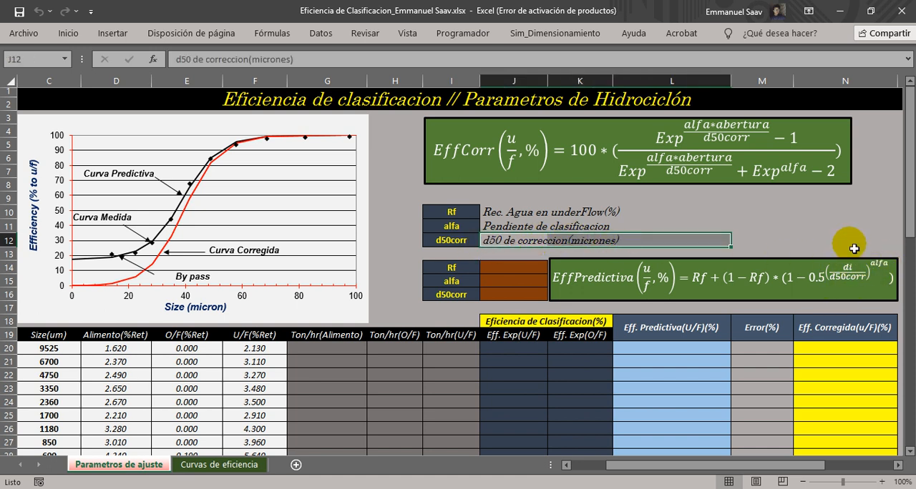
left_click(832, 240)
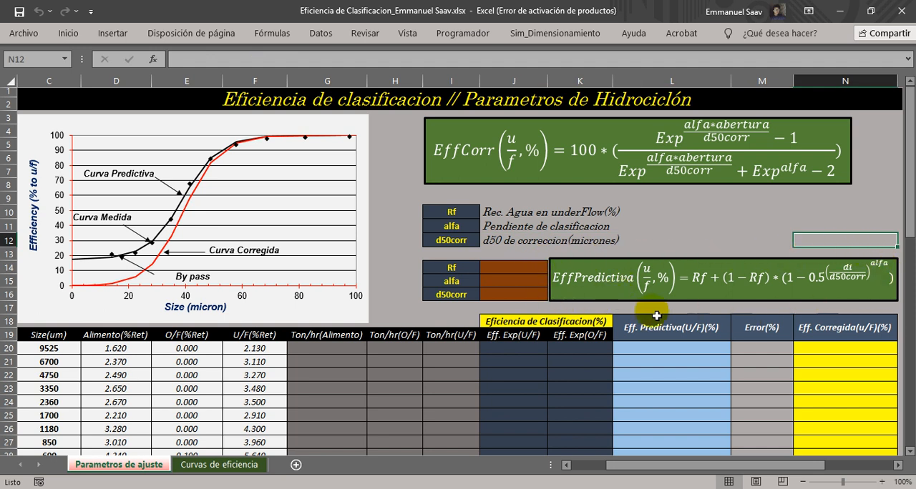
Review the empty input cells for Rf, alfa and d50corr alongside the efficiency equations, the curve chart and the results table.
left_click(566, 466)
left_click(567, 466)
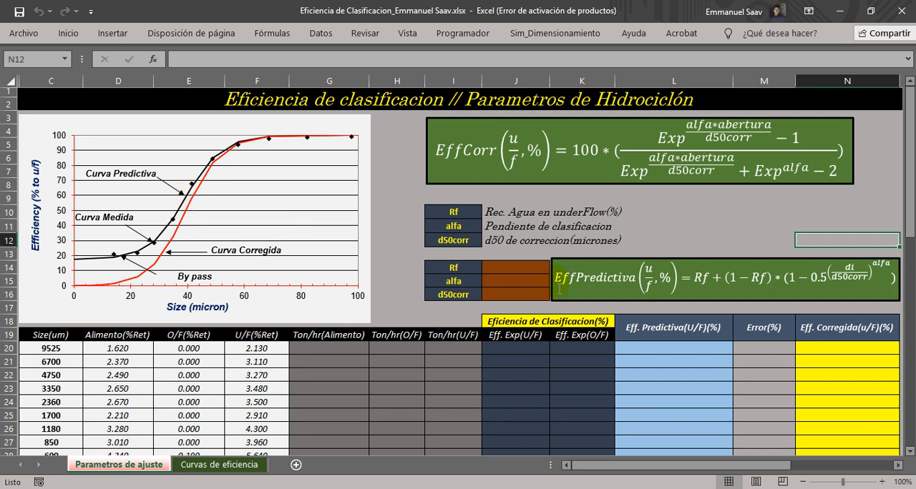
left_click_drag(505, 268, 510, 297)
left_click(511, 295)
left_click(511, 281)
left_click(510, 269)
left_click(512, 274)
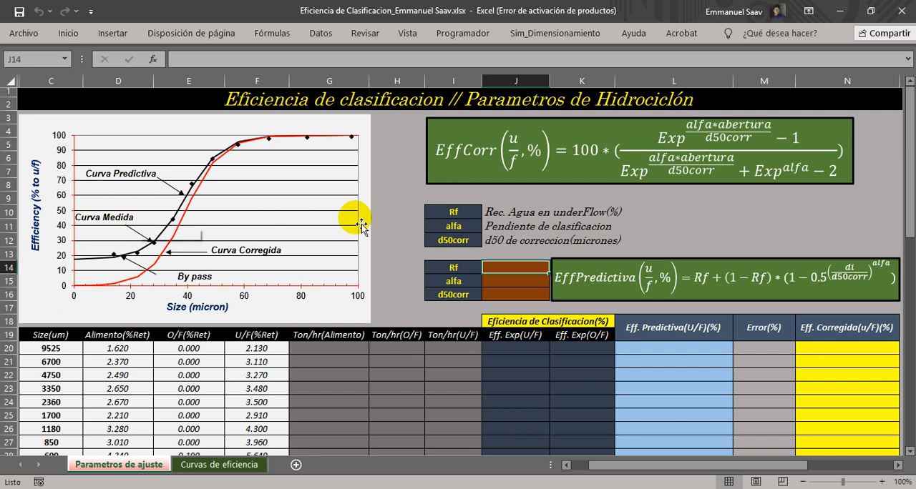
left_click_drag(910, 452, 911, 452)
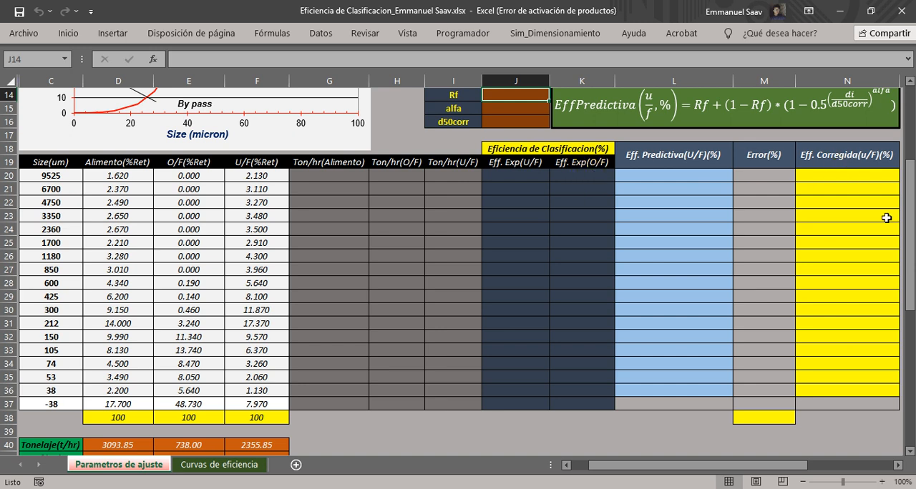
left_click_drag(909, 289, 908, 200)
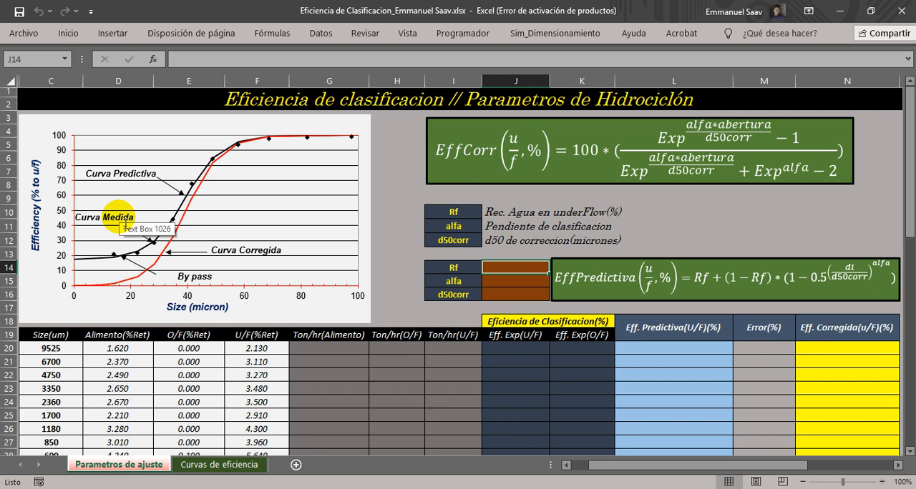
left_click_drag(507, 268, 513, 295)
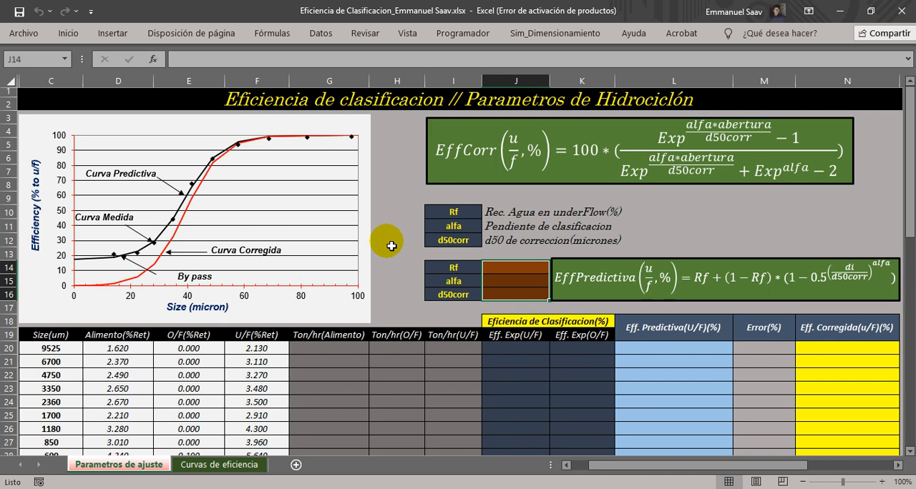
left_click(509, 272)
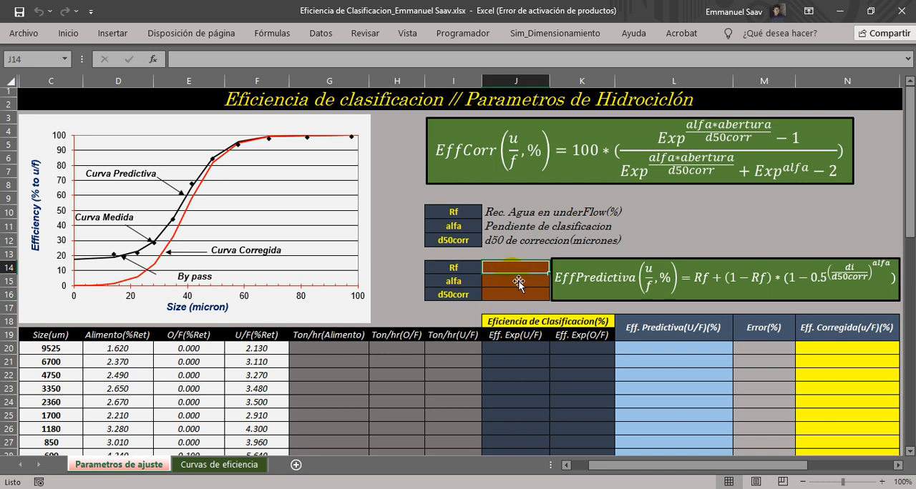
left_click(499, 282)
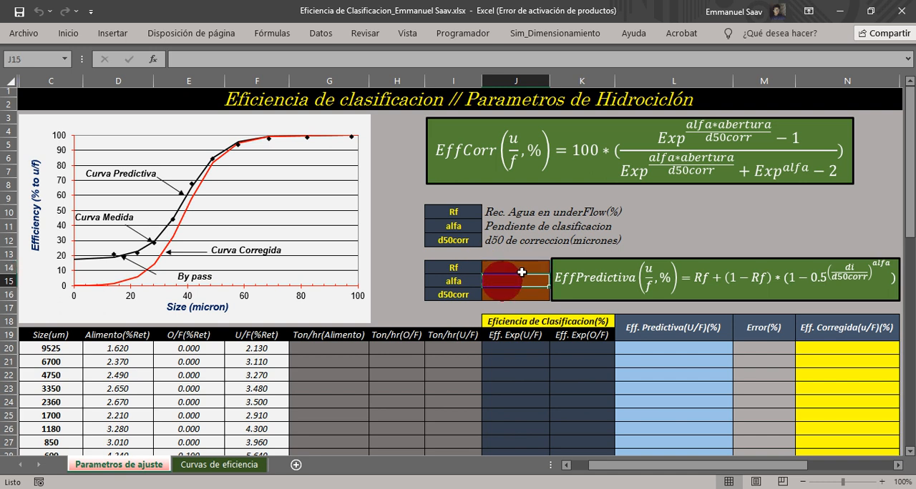
left_click(487, 299)
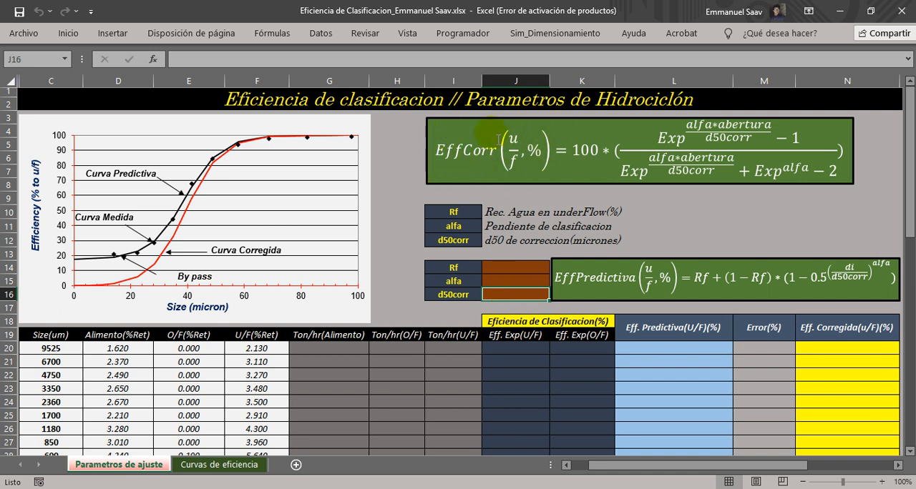
left_click(559, 199)
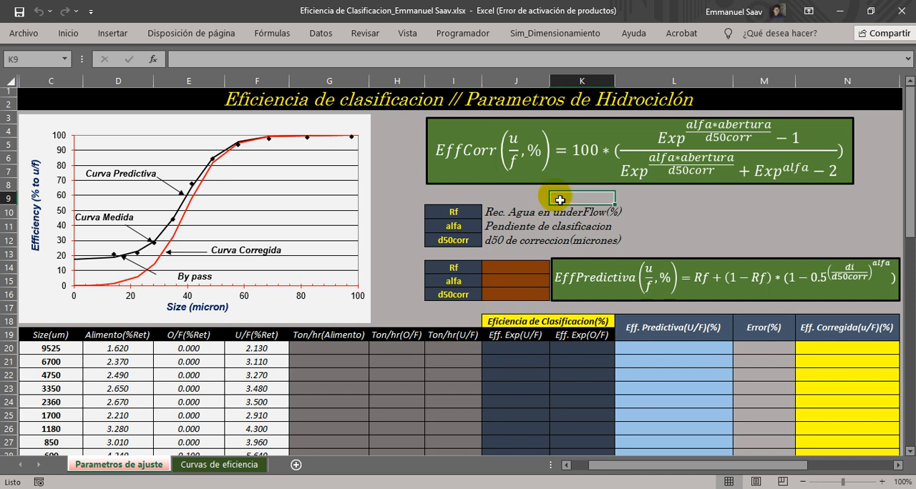
Examine the particle sizes and the retained percentages for Alimento, O/F and U/F, including the formulas that total each stream.
scroll(559, 200, "down", 5)
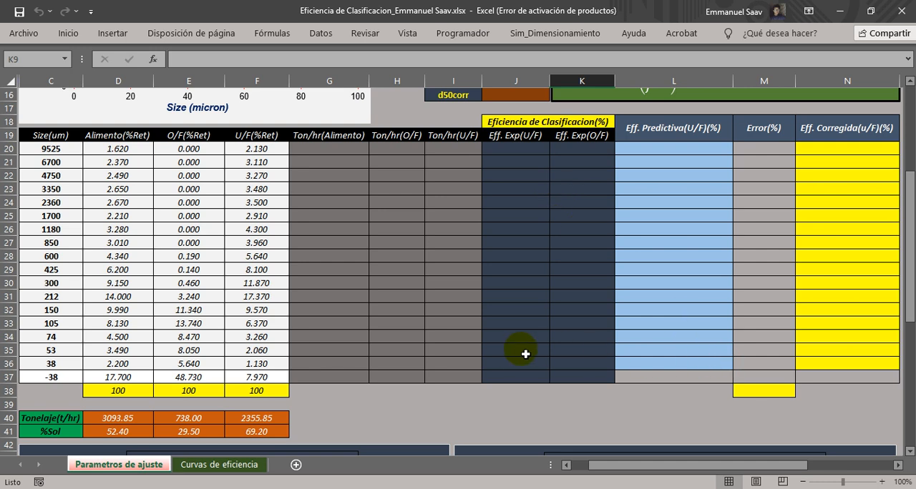
scroll(456, 329, "up", 1)
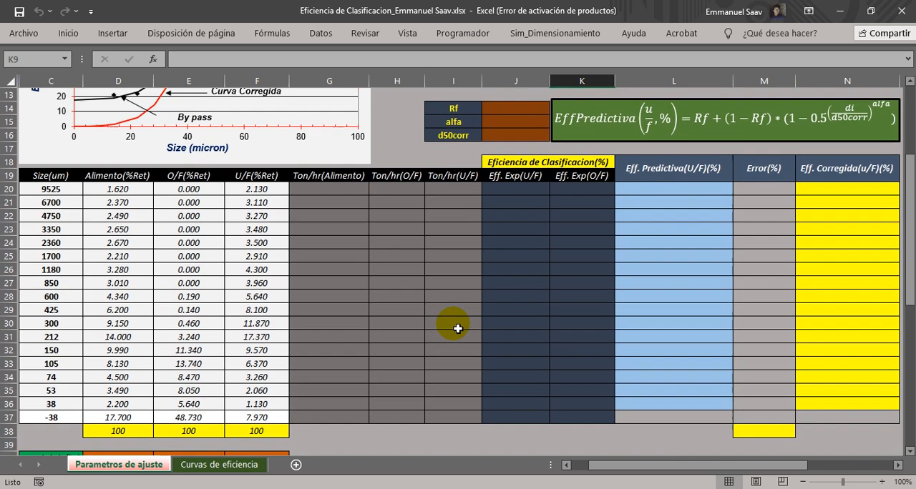
left_click(54, 180)
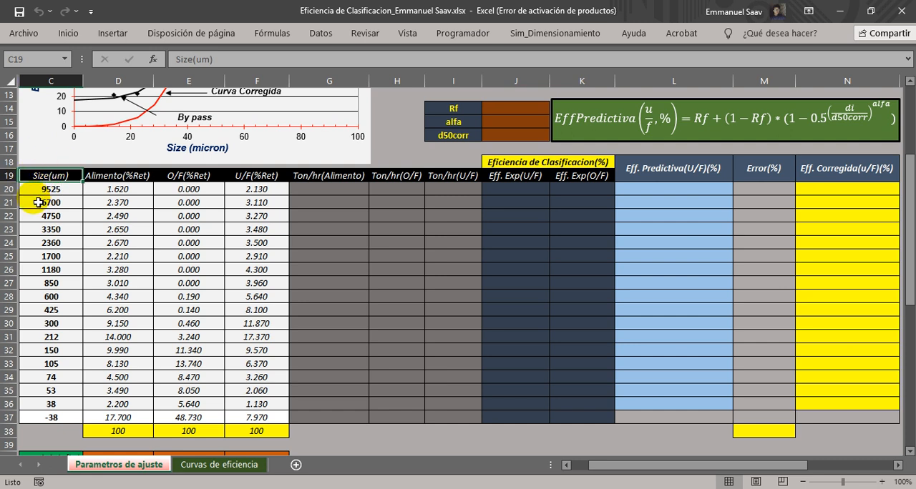
left_click_drag(52, 190, 47, 418)
left_click(115, 181)
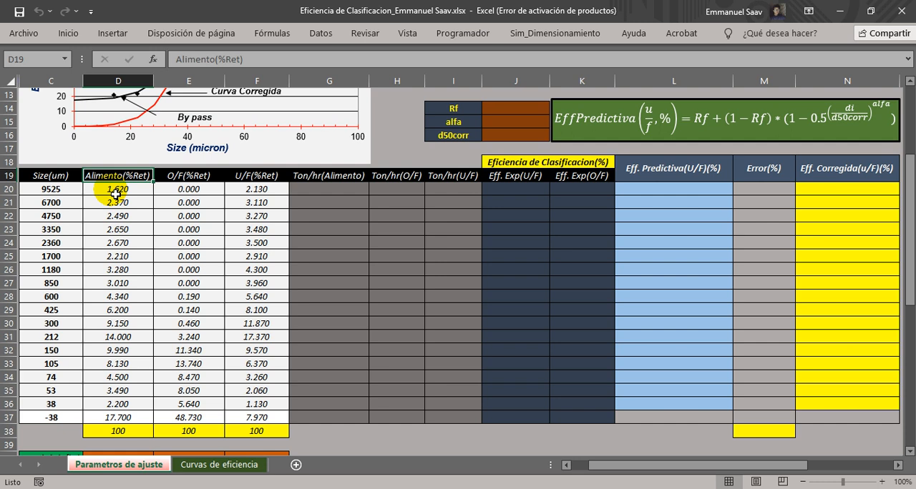
left_click_drag(115, 194, 119, 423)
left_click(121, 434)
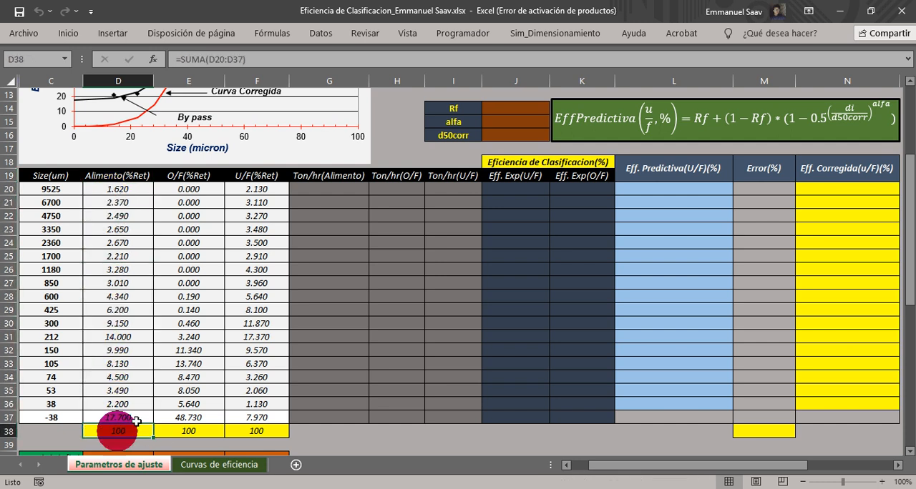
left_click(168, 178)
left_click_drag(189, 188, 184, 420)
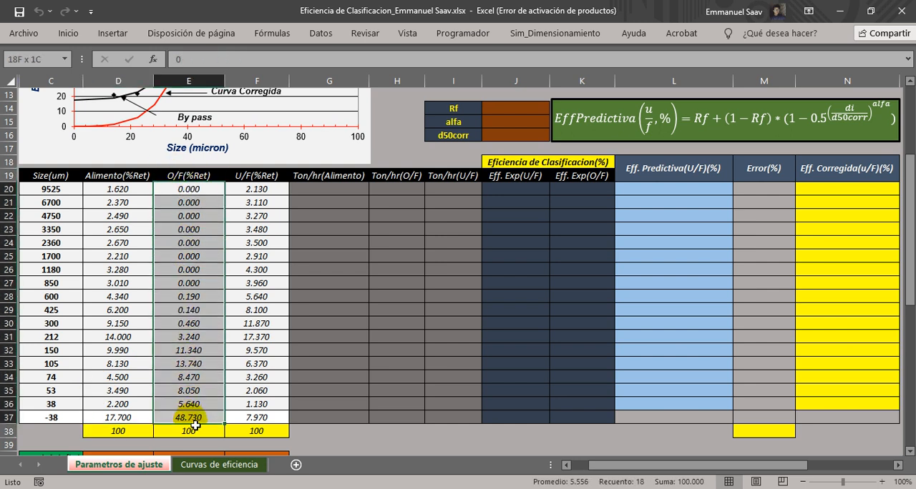
left_click(188, 430)
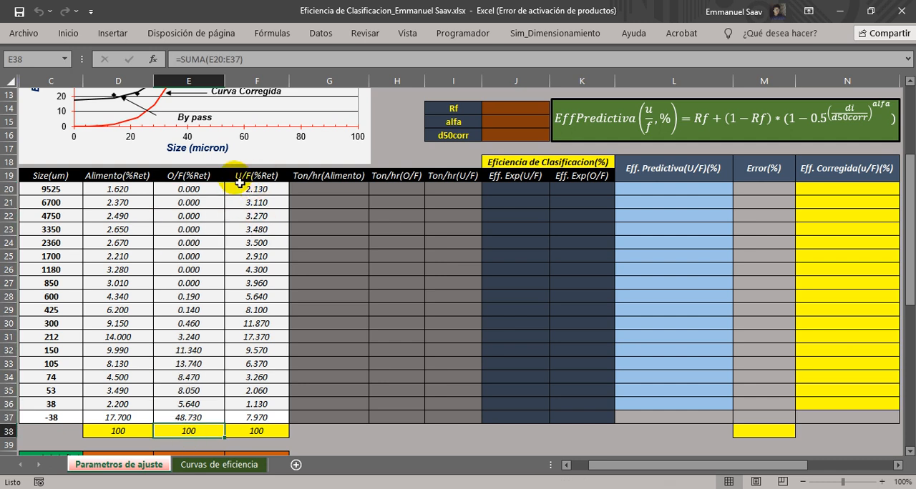
left_click_drag(246, 191, 259, 422)
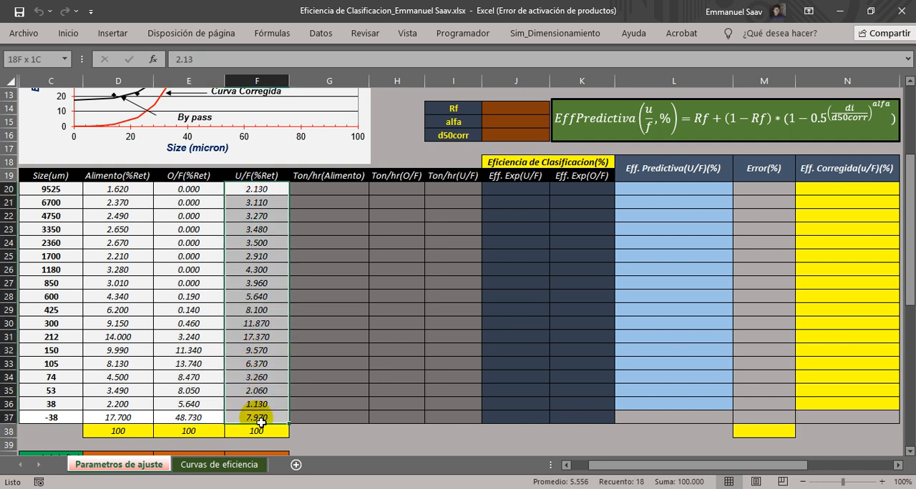
left_click(258, 431)
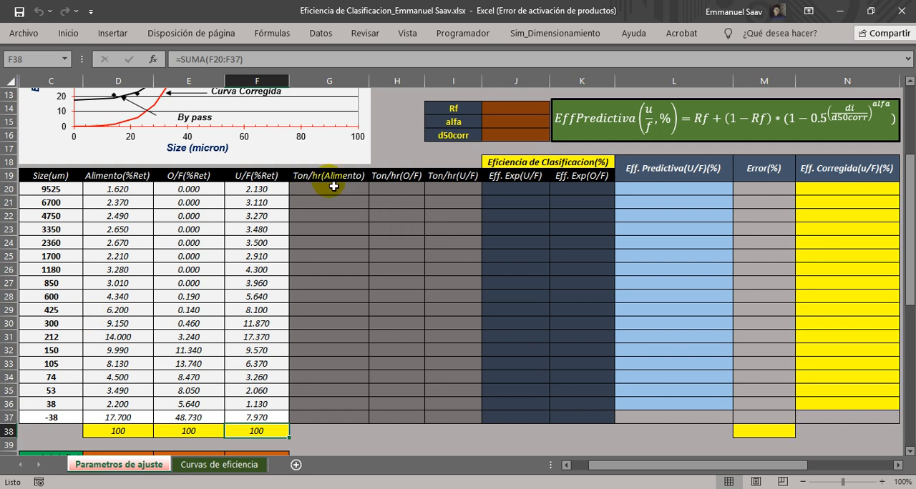
Review the empty Ton/hr columns for Alimento, O/F and U/F across all particle sizes.
left_click_drag(341, 187, 334, 418)
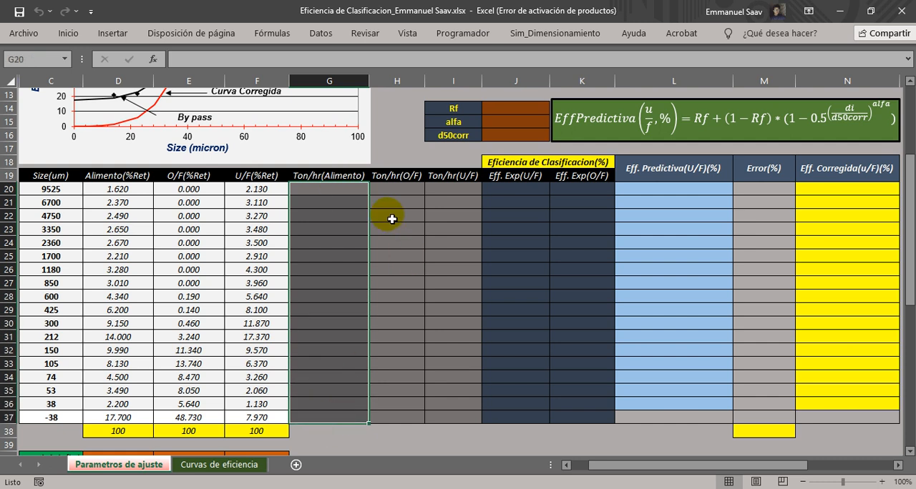
left_click_drag(409, 188, 388, 419)
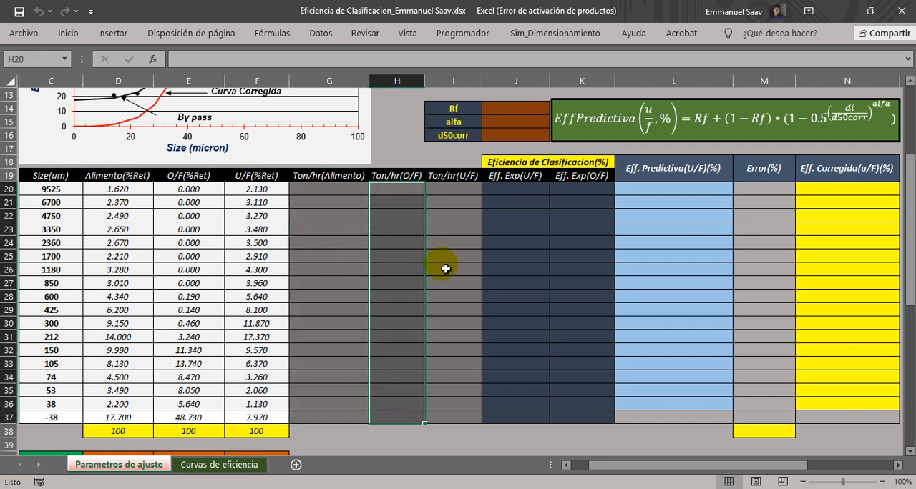
left_click_drag(466, 190, 453, 416)
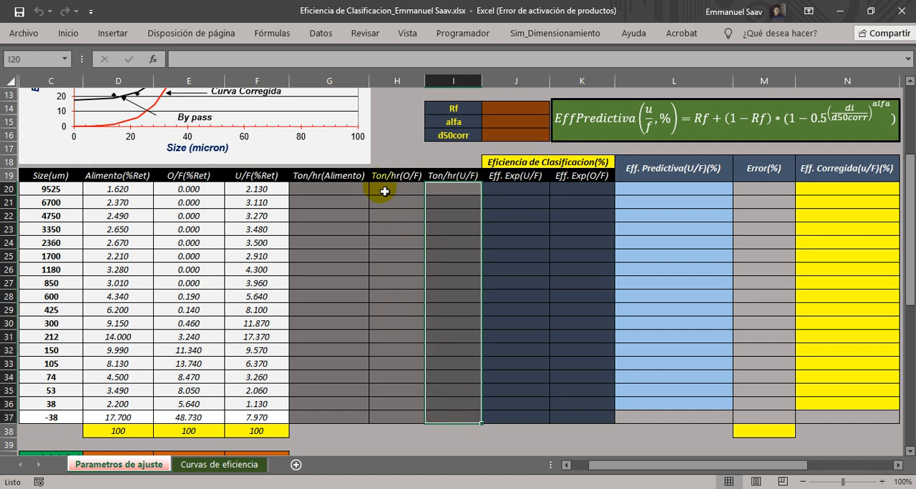
Examine the retained percentages together with the Tonelaje(t/hr) values for Alimento, O/F and U/F below the size table.
left_click(907, 452)
left_click(907, 453)
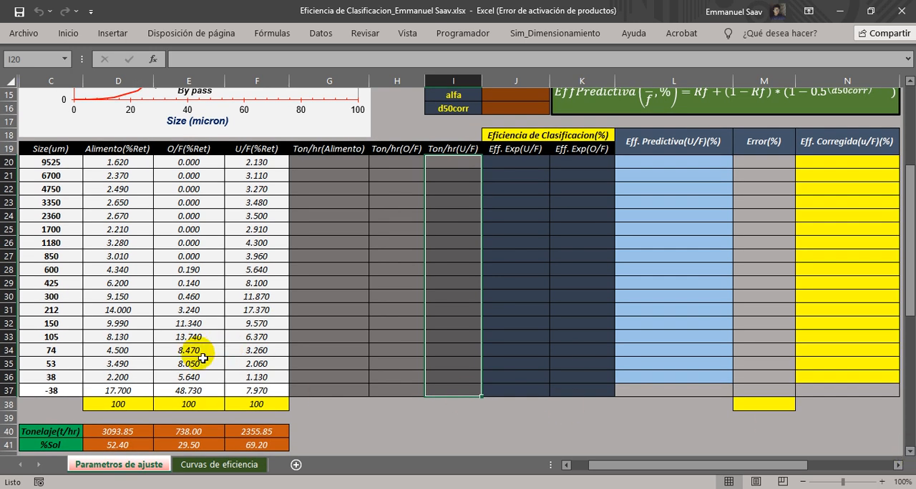
left_click_drag(107, 162, 272, 393)
left_click(43, 431)
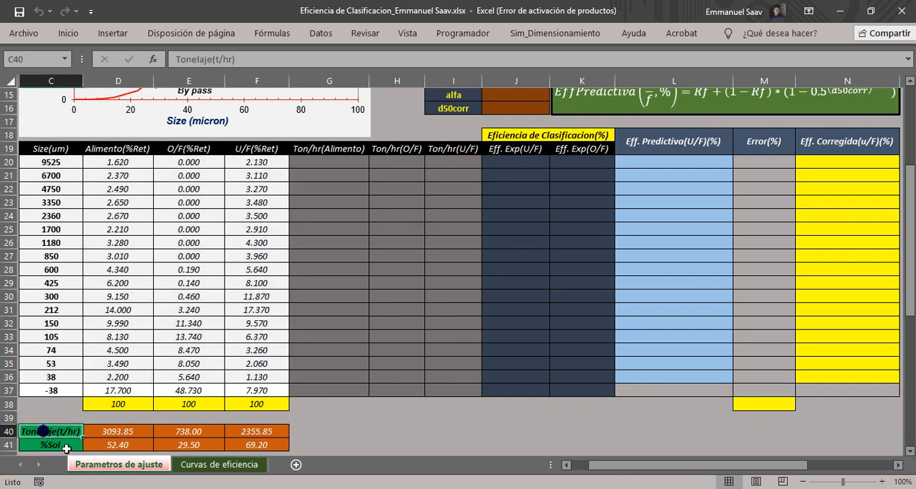
left_click(104, 432)
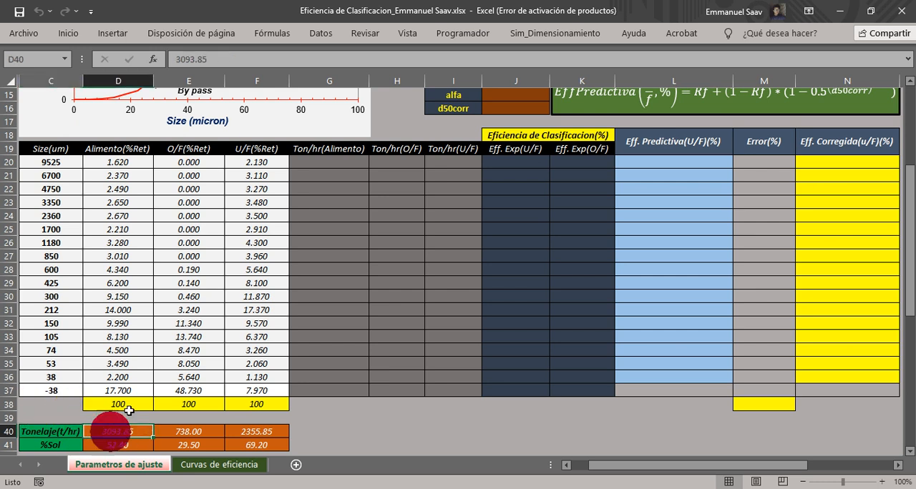
left_click(190, 431)
left_click(251, 439)
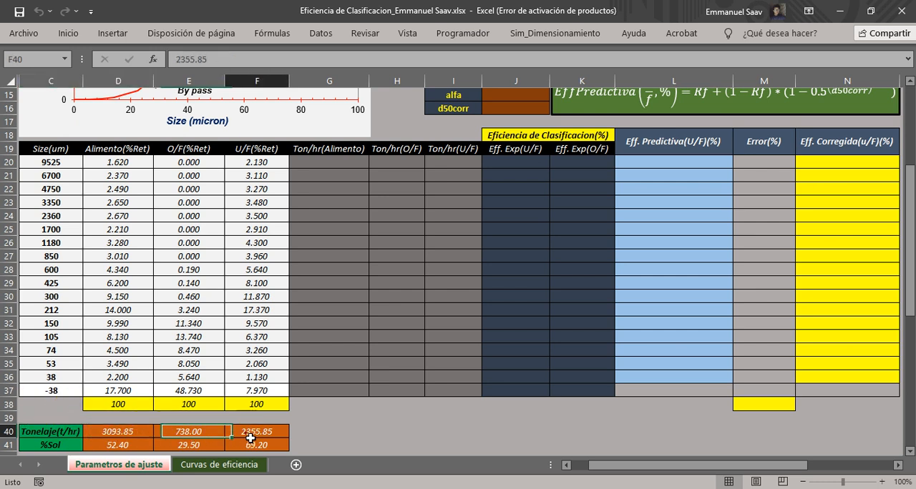
left_click(118, 431)
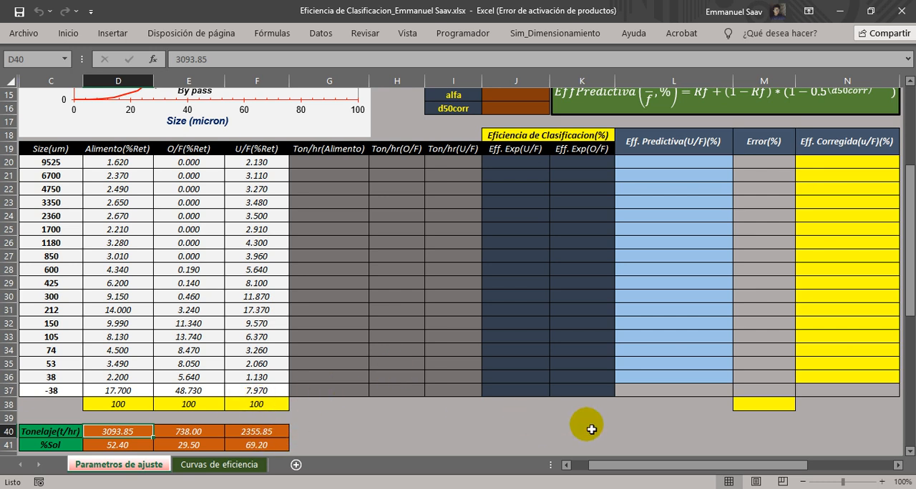
Examine the %Sol values of Alimento, O/F and U/F and the block of empty tonnage cells.
left_click(48, 451)
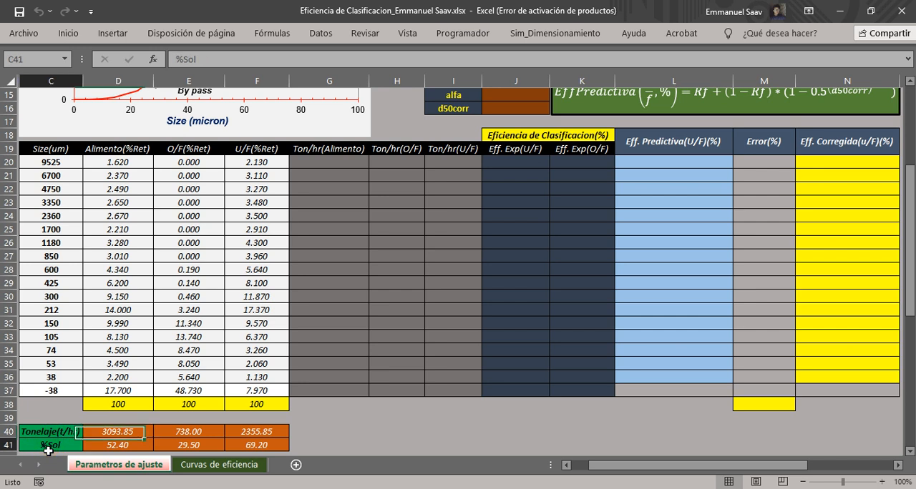
left_click(114, 445)
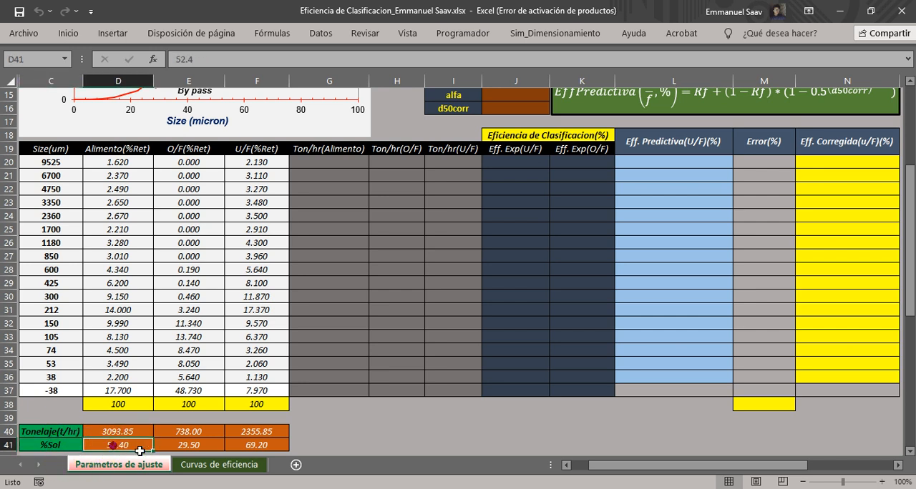
left_click(187, 446)
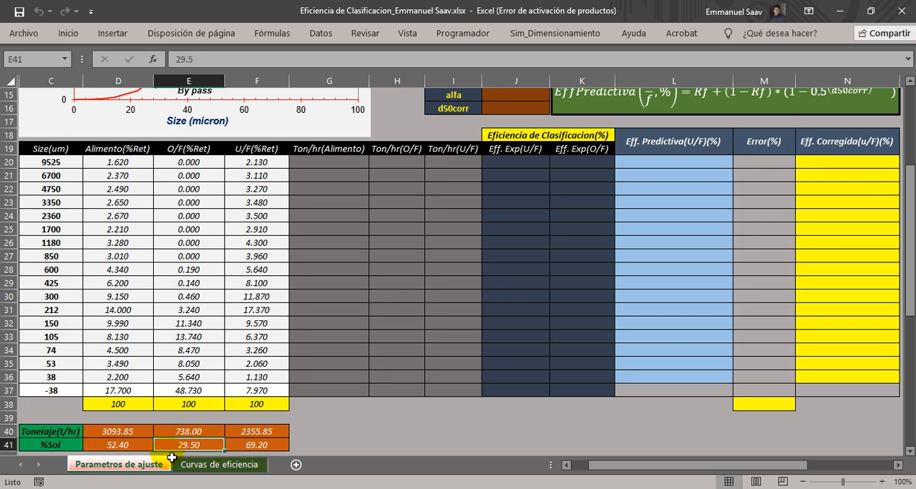
left_click(258, 447)
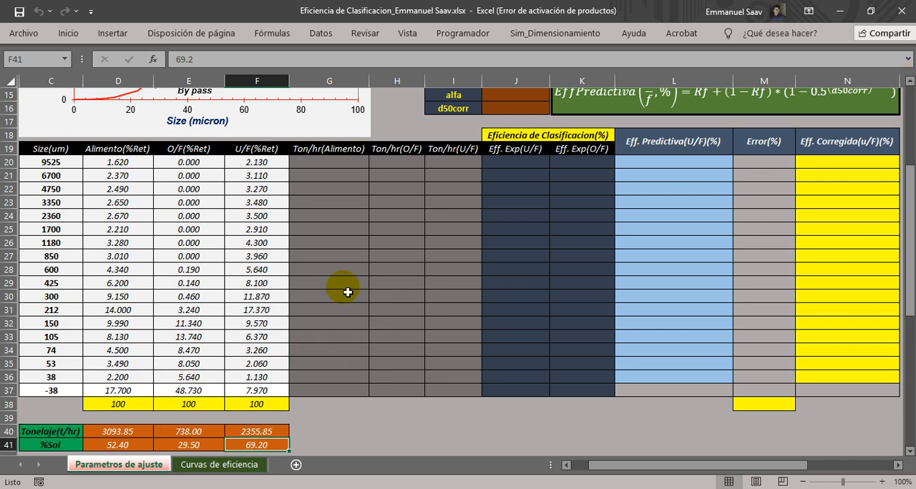
left_click_drag(315, 162, 454, 377)
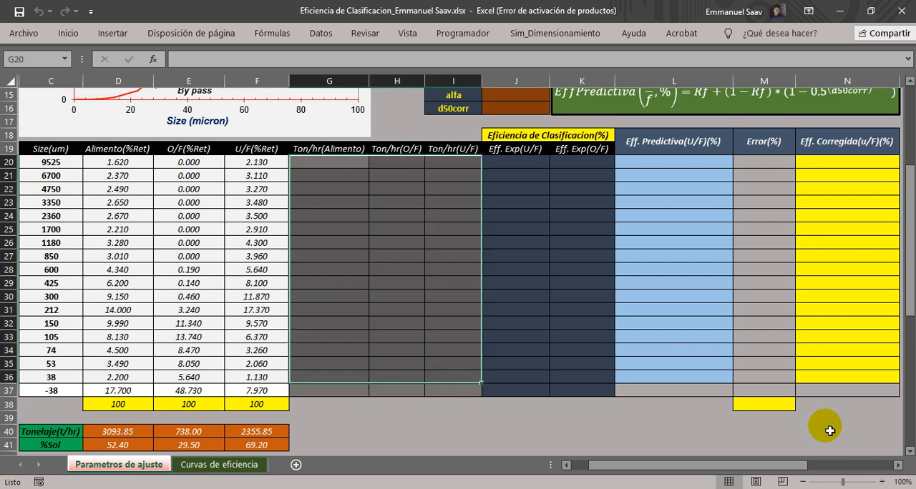
Review the Eficiencia de Clasificacion(%) heading and its experimental efficiency columns for U/F and O/F.
left_click(910, 81)
left_click(910, 81)
left_click(620, 351)
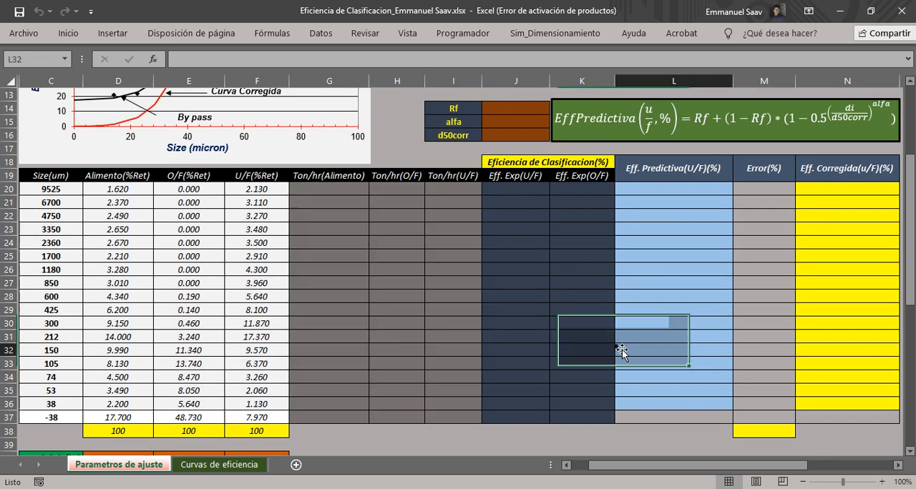
left_click(898, 465)
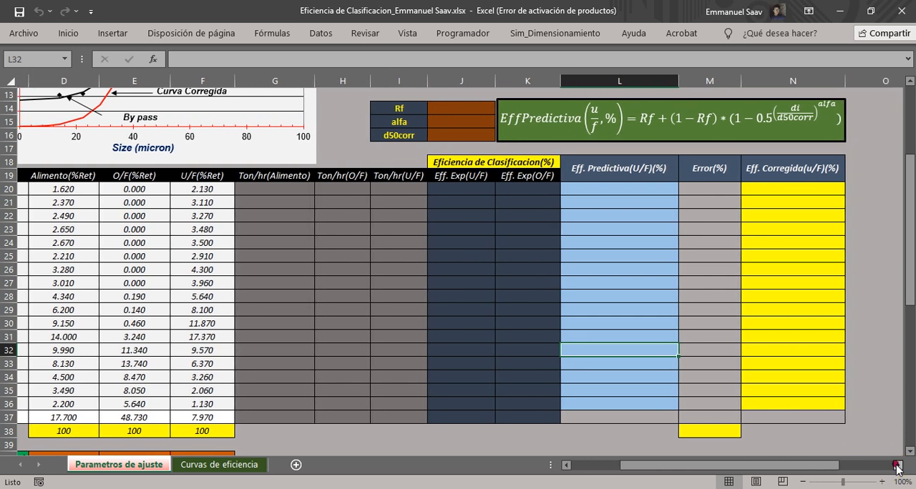
left_click(565, 465)
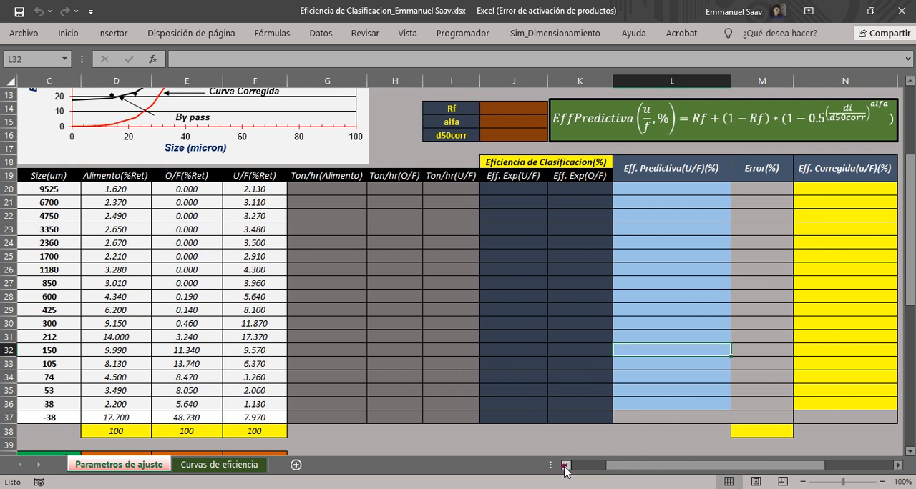
left_click(533, 162)
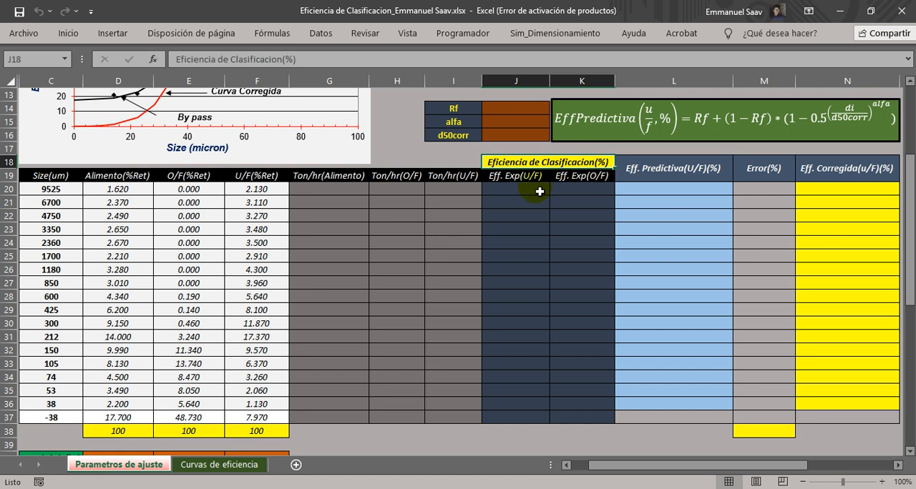
left_click_drag(521, 178, 541, 420)
left_click_drag(586, 187, 588, 421)
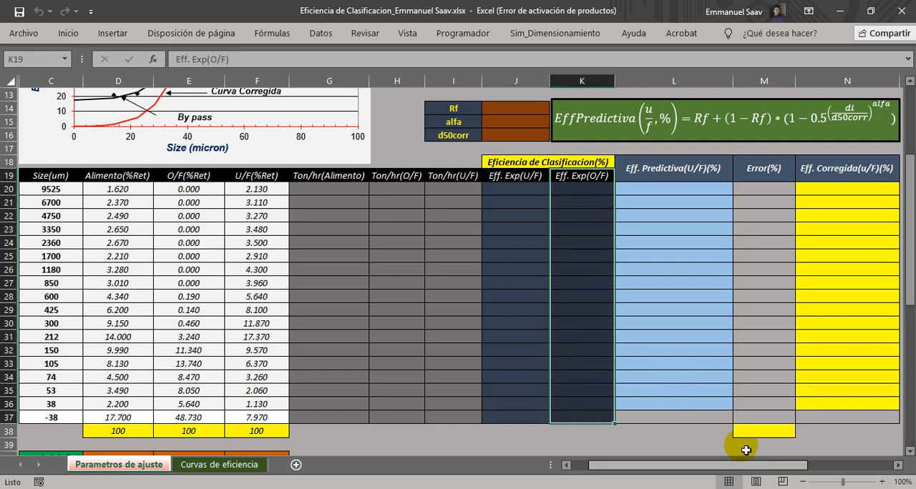
Review the Eff. Predictiva(U/F)(%) column together with the Rf, alfa and d50corr cells that its equation depends on.
left_click(701, 345)
left_click(649, 173)
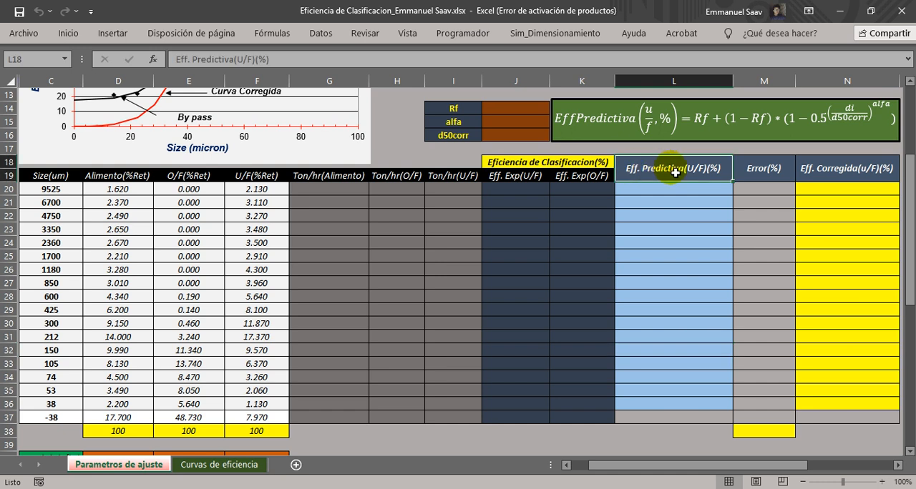
left_click_drag(669, 188, 679, 405)
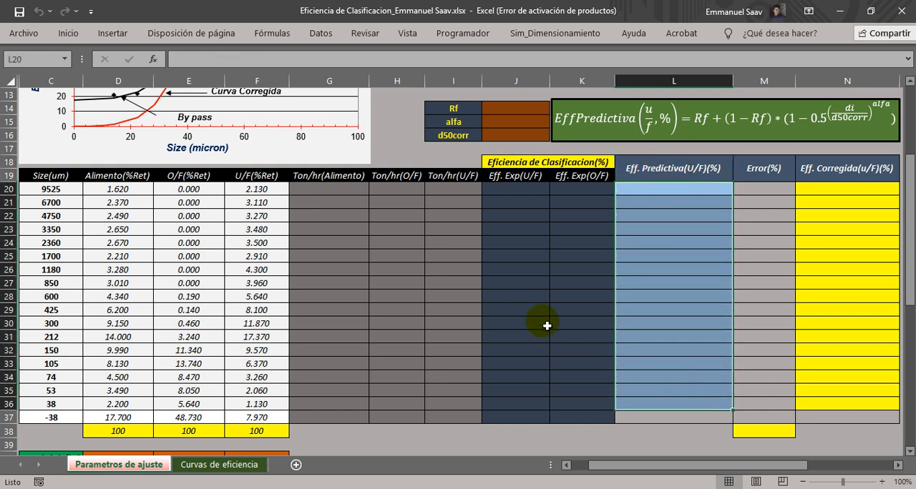
left_click_drag(667, 188, 666, 405)
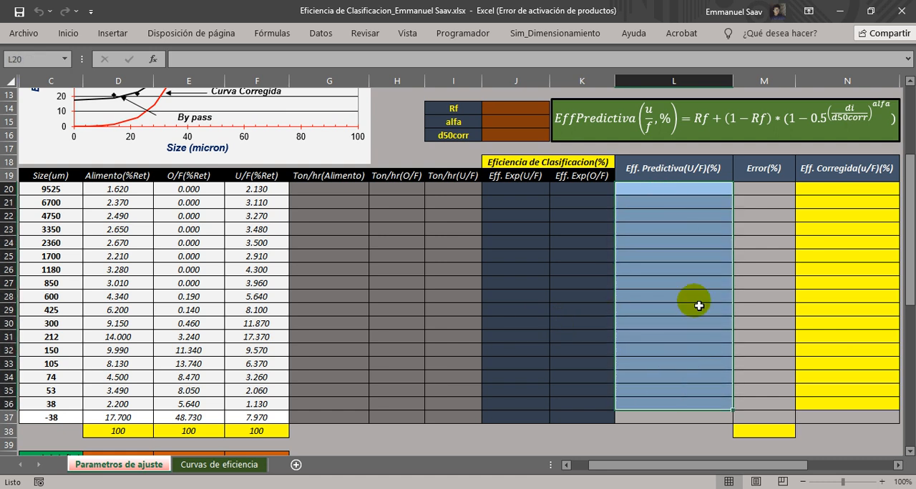
left_click_drag(523, 111, 524, 135)
left_click(504, 112)
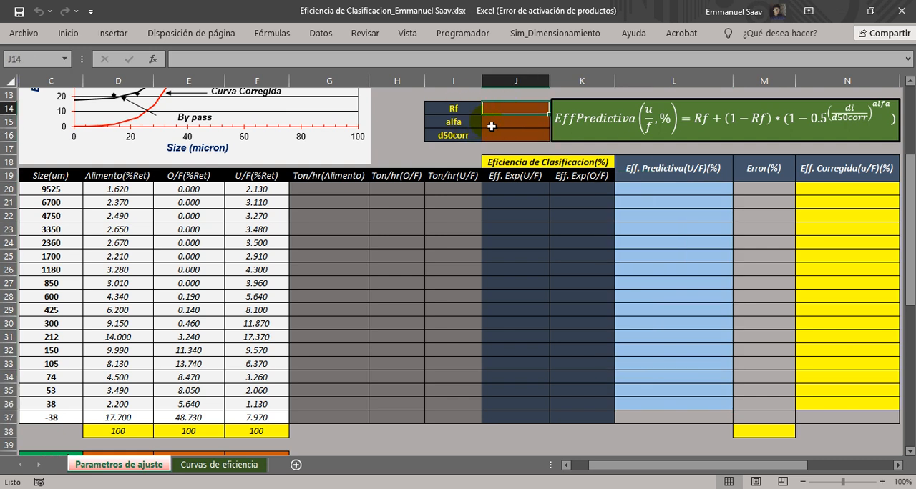
left_click(496, 121)
left_click(509, 135)
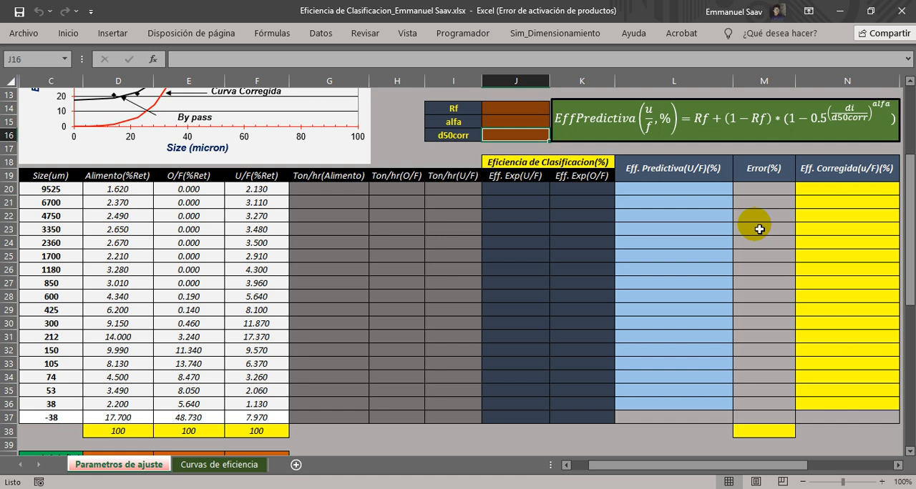
left_click_drag(650, 188, 654, 405)
Compare the experimental U/F efficiency column with the Error(%) column and inspect the error total cell M38.
left_click_drag(511, 188, 513, 420)
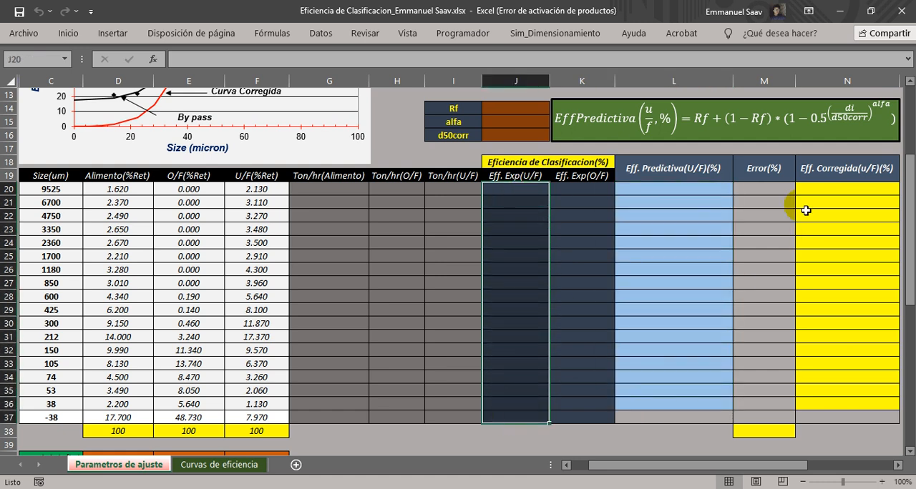
left_click(772, 188)
left_click_drag(771, 190, 777, 405)
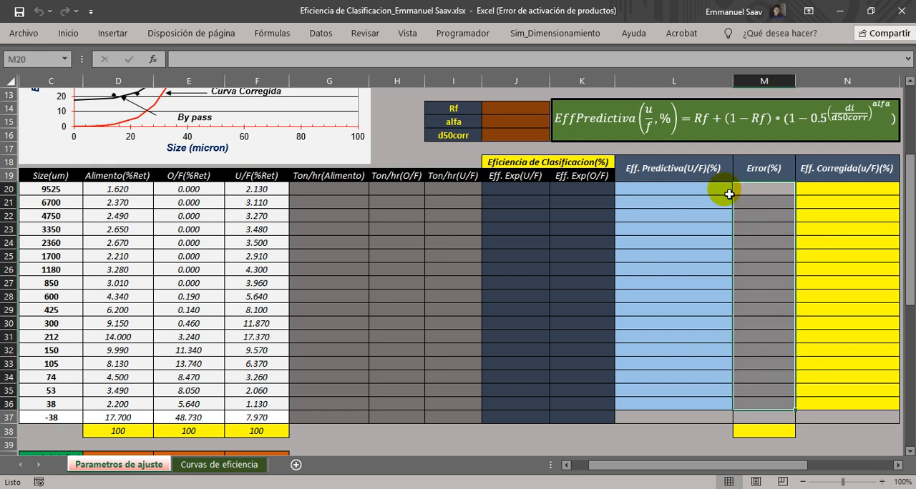
left_click(764, 432)
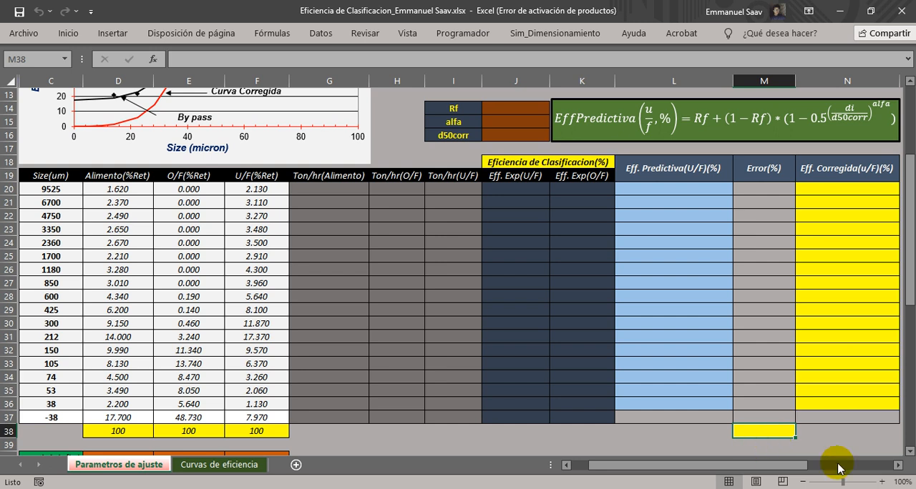
left_click_drag(773, 193, 767, 409)
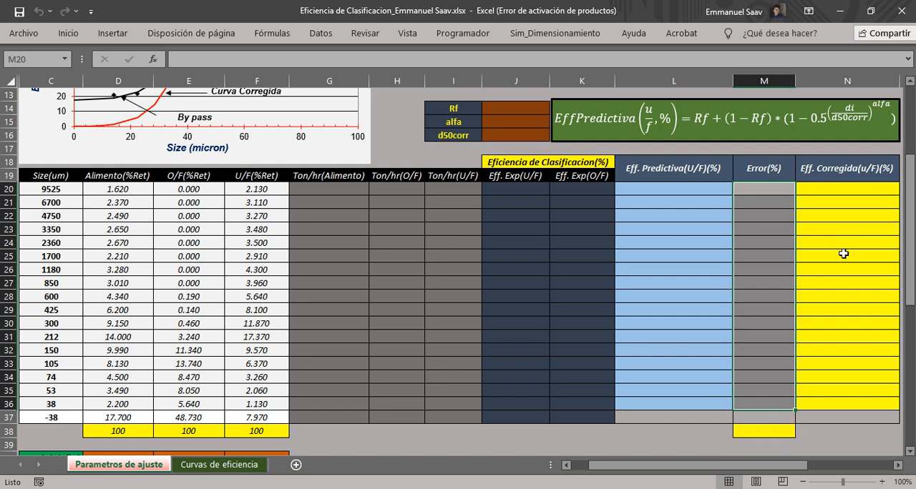
Review the Rf, alfa and d50corr parameter cells and the Eff. Corregida(u/F)(%) column.
left_click_drag(909, 279, 910, 273)
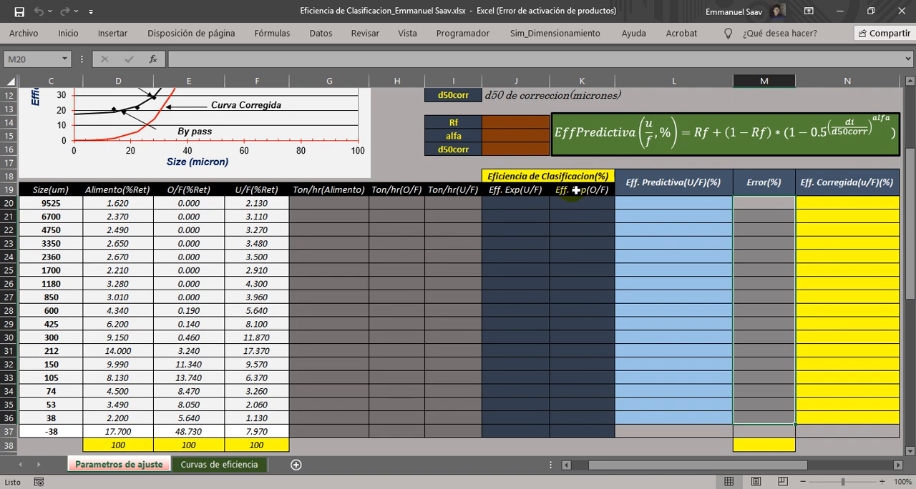
left_click(507, 124)
left_click(509, 139)
left_click(503, 148)
left_click_drag(834, 185, 835, 422)
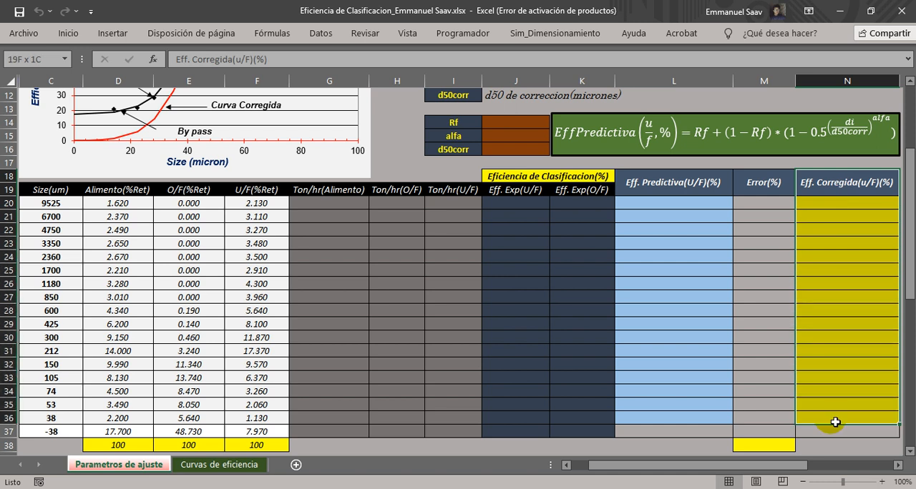
left_click(823, 388)
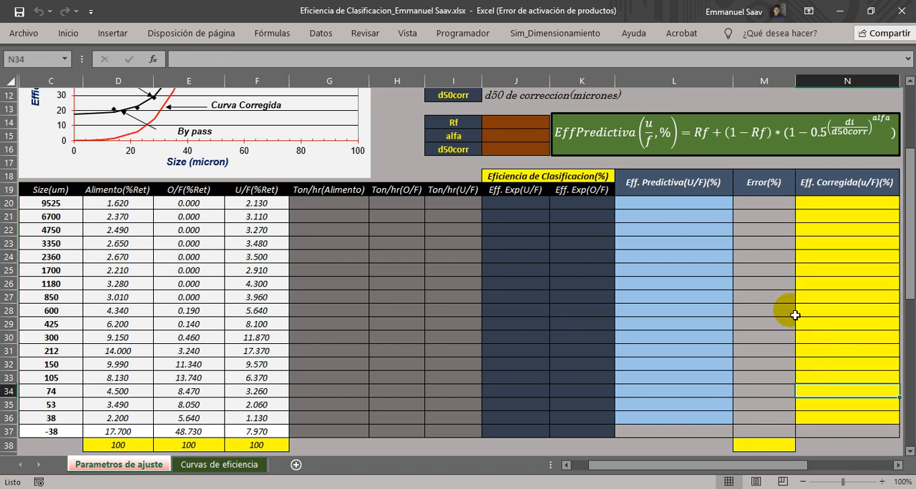
View the experimental and predictive/corrected efficiency charts below the table, plus the chart on the Curvas de eficiencia sheet.
scroll(731, 374, "down", 4)
scroll(727, 374, "down", 4)
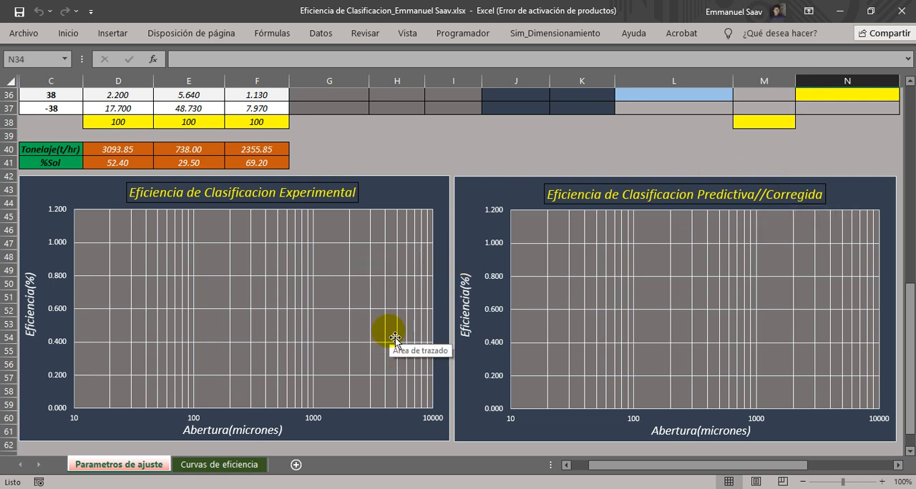
left_click(201, 467)
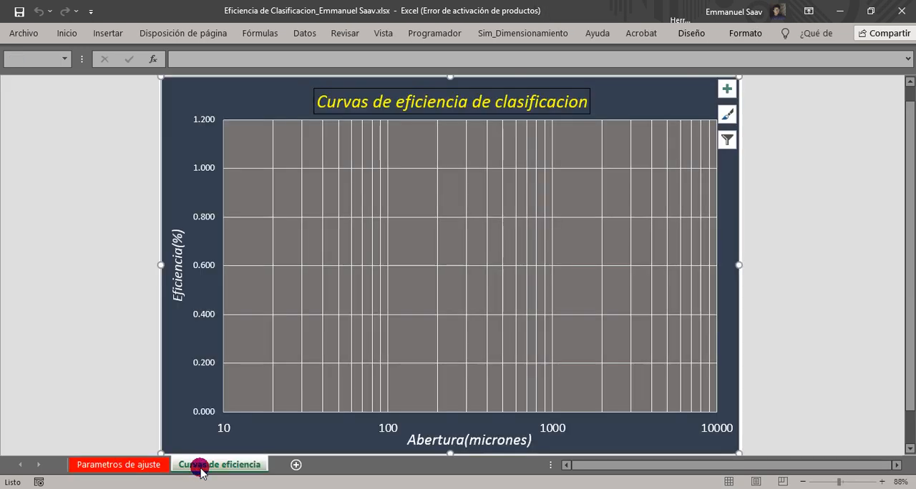
Auto-hide the ribbon to enlarge the work area and return to the results table on the Parametros de ajuste sheet.
left_click(809, 11)
left_click(741, 57)
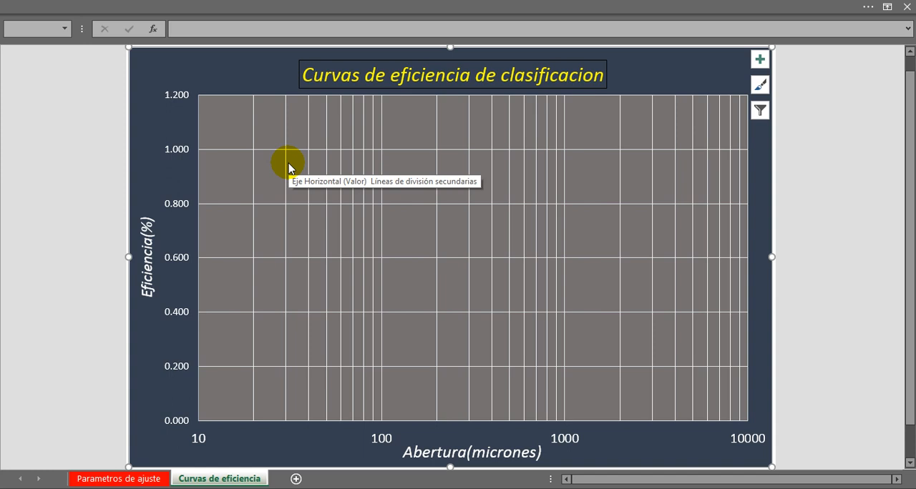
left_click(136, 481)
left_click(378, 123)
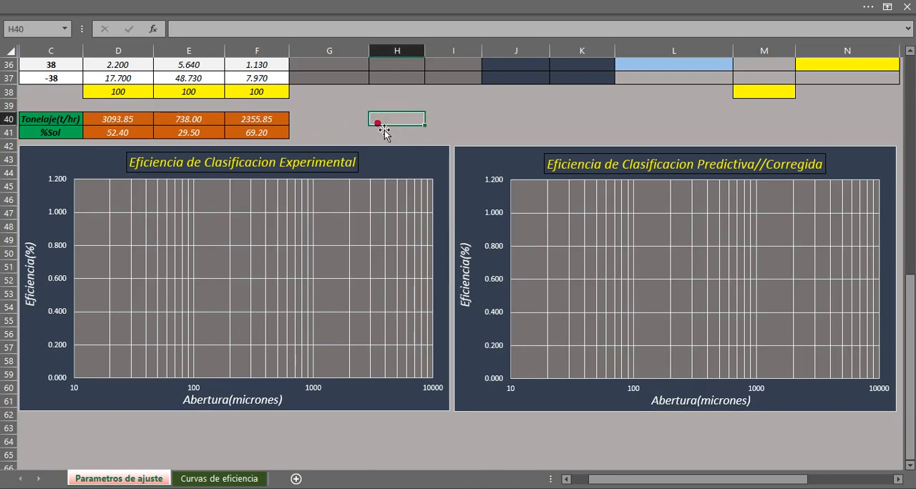
left_click_drag(910, 364, 905, 188)
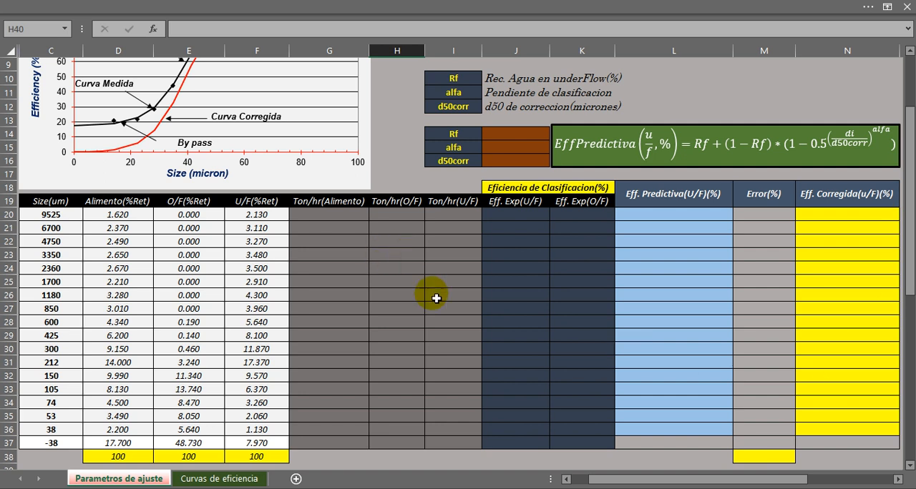
Review the empty Ton/hr(Alimento), Ton/hr(O/F) and Ton/hr(U/F) columns, rows 20 to 37.
left_click_drag(327, 217, 322, 422)
left_click(331, 203)
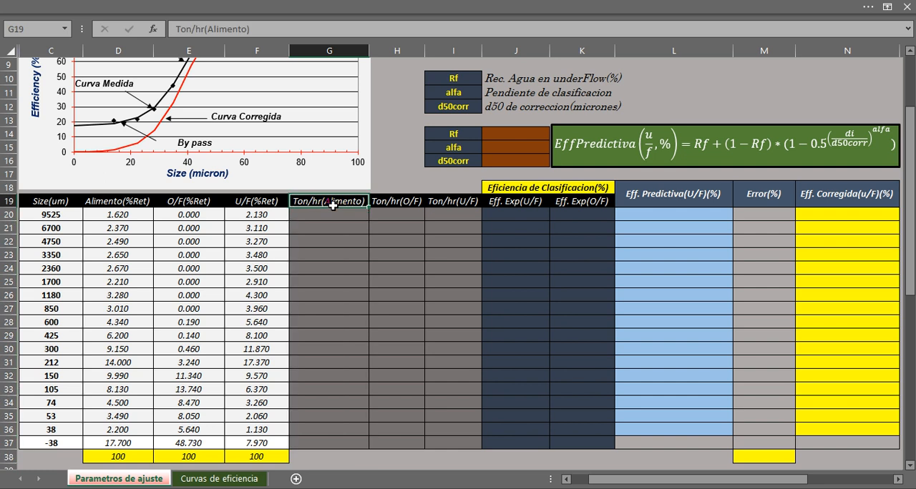
left_click_drag(389, 217, 401, 445)
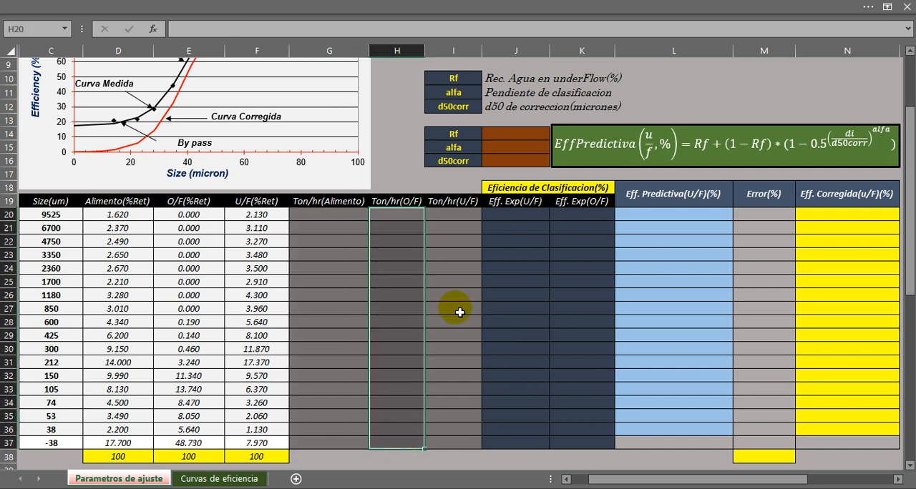
left_click(443, 201)
left_click_drag(446, 227, 453, 444)
left_click(444, 393)
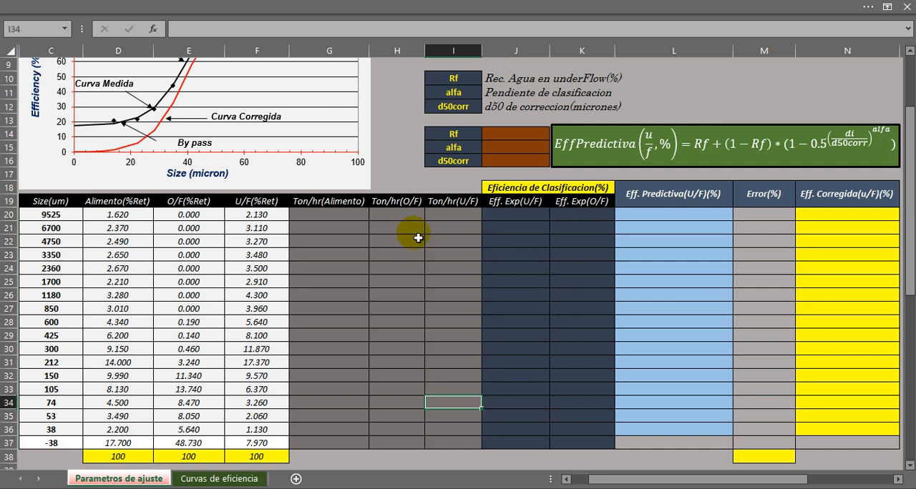
Calculate the first overflow tonnage in H20 with the formula =(E20/100)*E40, using the O/F retained percentage and the O/F tonnage.
left_click(392, 214)
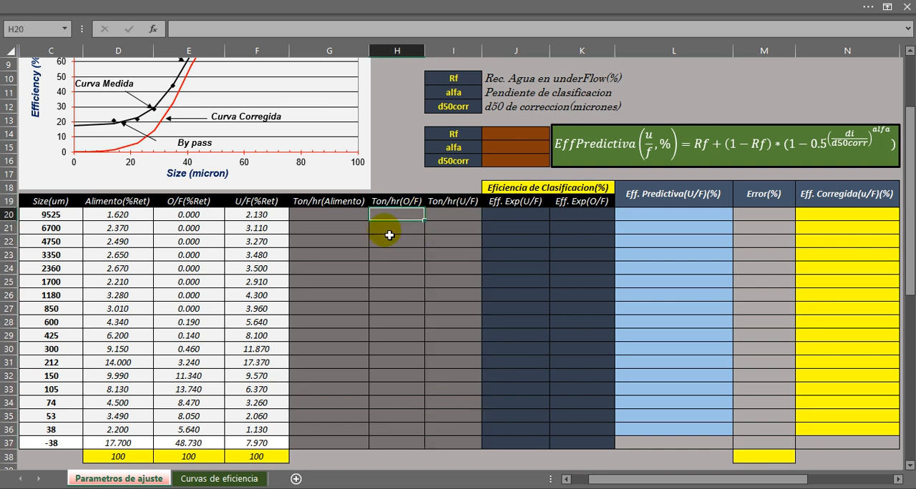
left_click(909, 466)
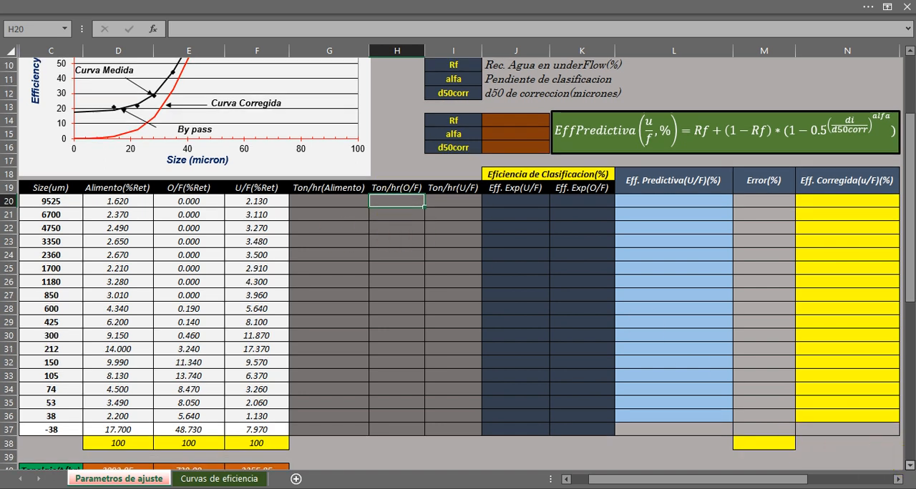
left_click(909, 467)
left_click(909, 467)
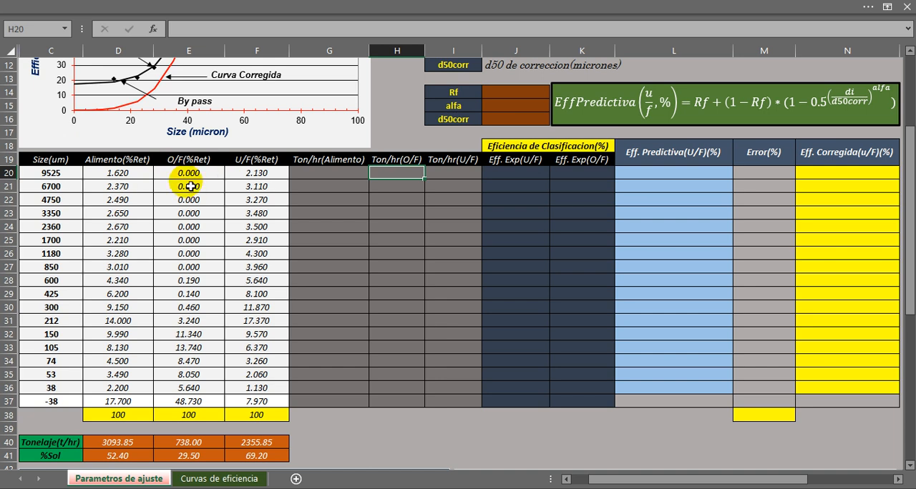
left_click(181, 444)
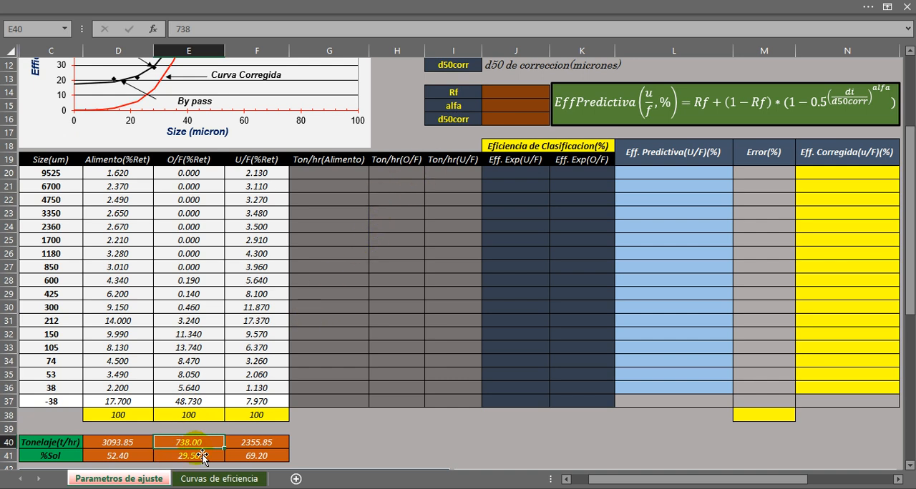
left_click(391, 171)
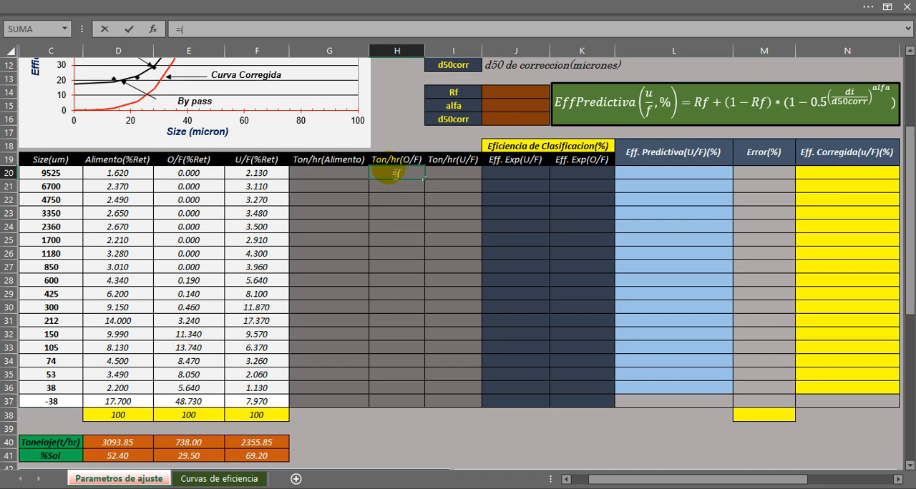
left_click(190, 176)
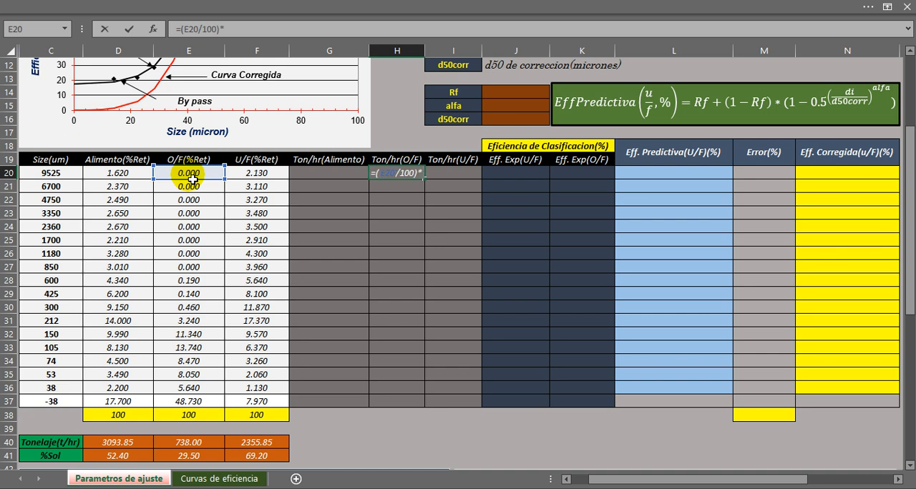
left_click(182, 443)
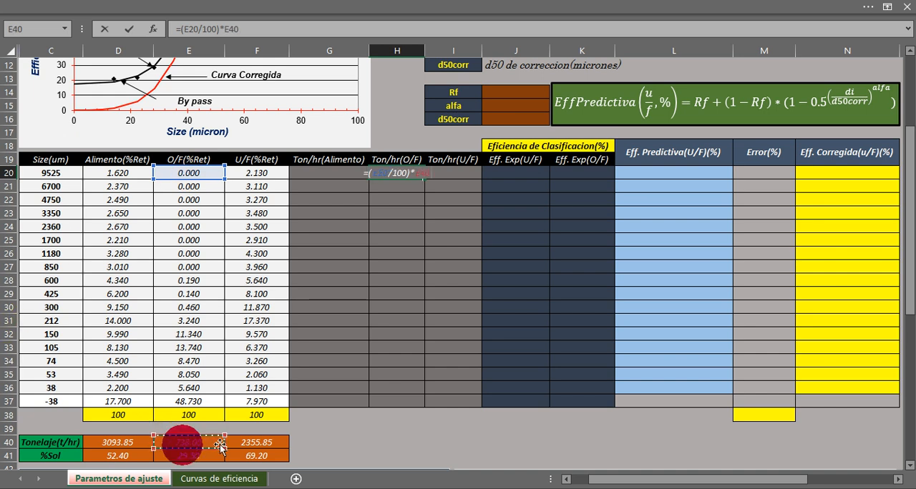
key("Return")
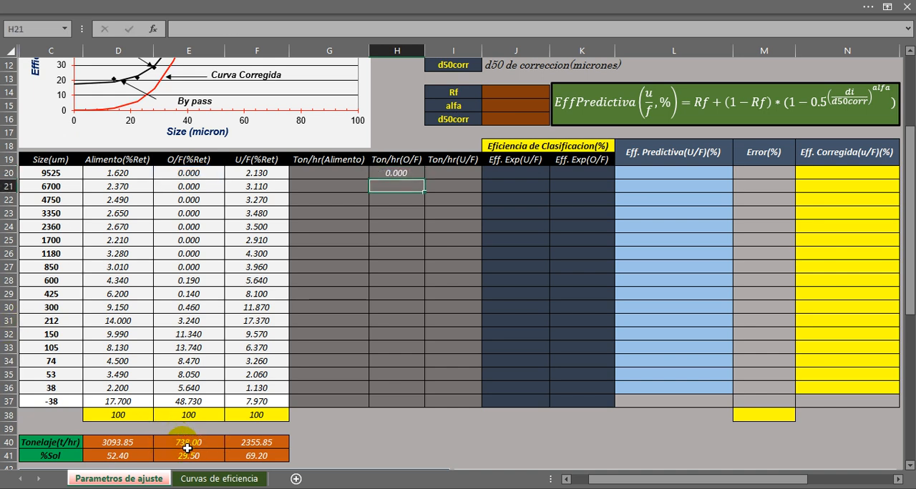
Make the tonnage reference in the H20 formula absolute so it reads =(E20/100)*$E$40.
left_click(406, 175)
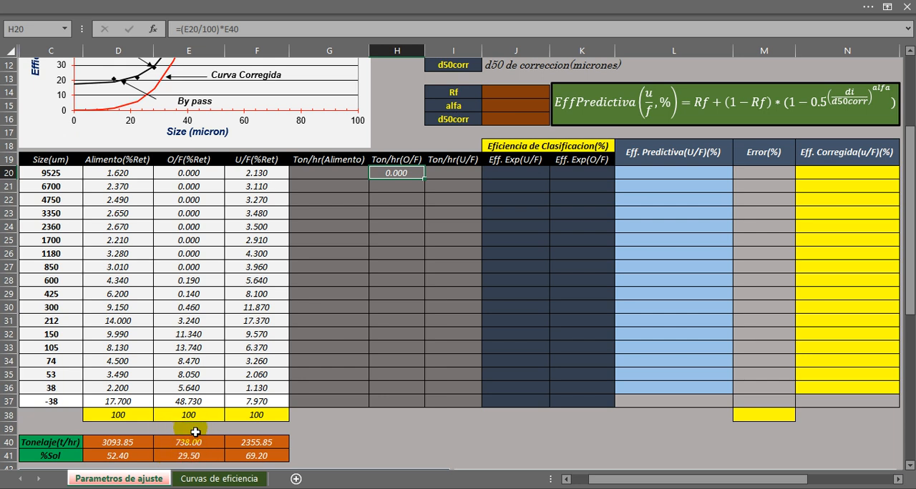
double_click(394, 174)
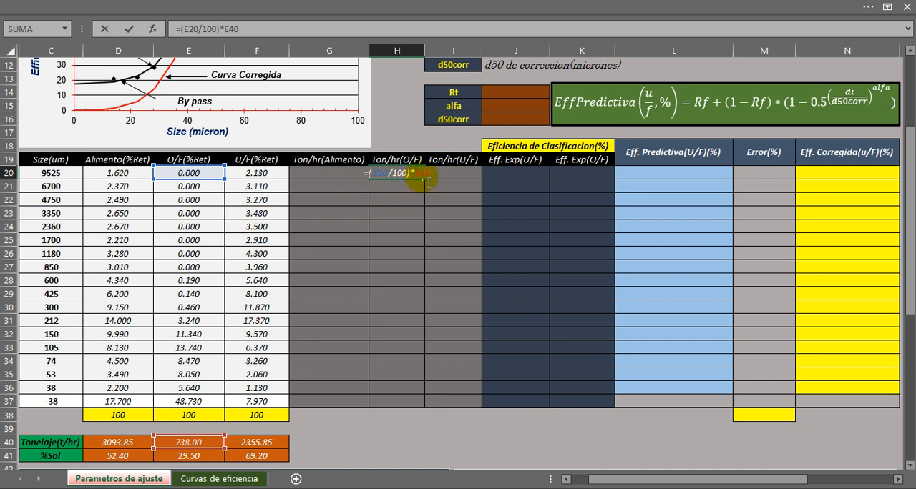
key("F4")
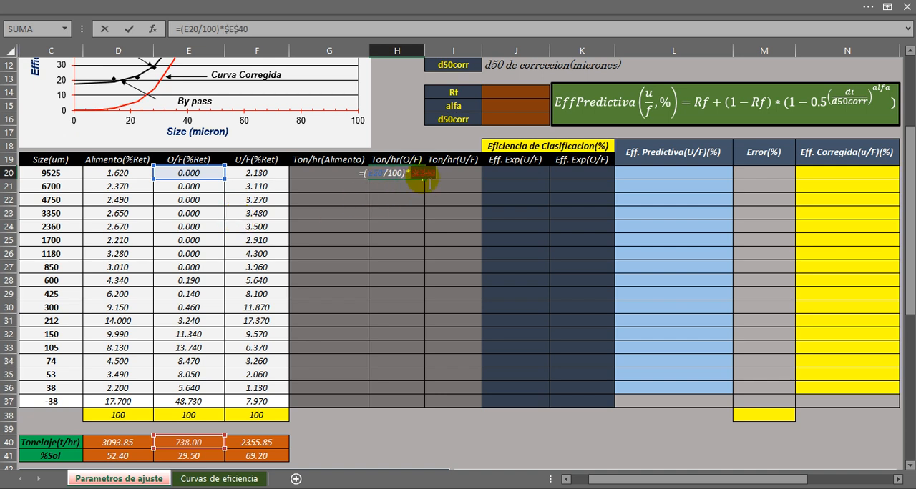
key("Return")
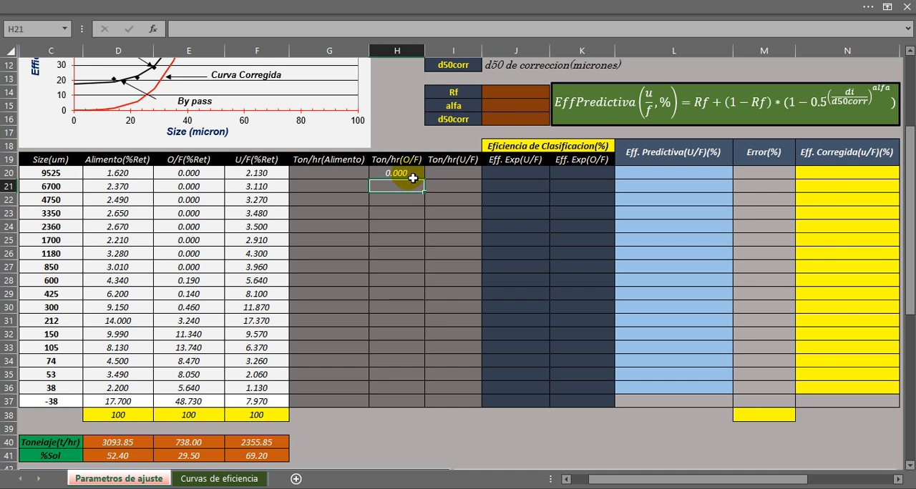
Fill the H20 formula down the Ton/hr(O/F) column through H37 and check one copied formula.
left_click(408, 173)
left_click_drag(424, 176, 431, 399)
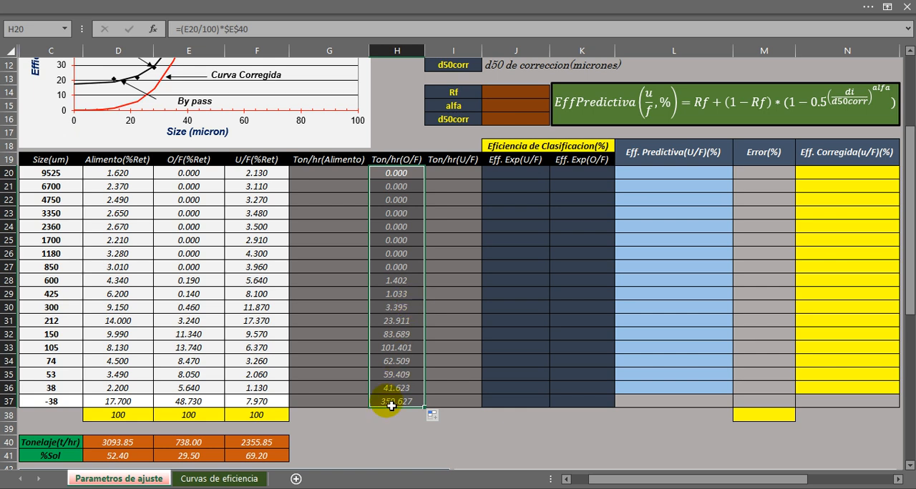
left_click(398, 296)
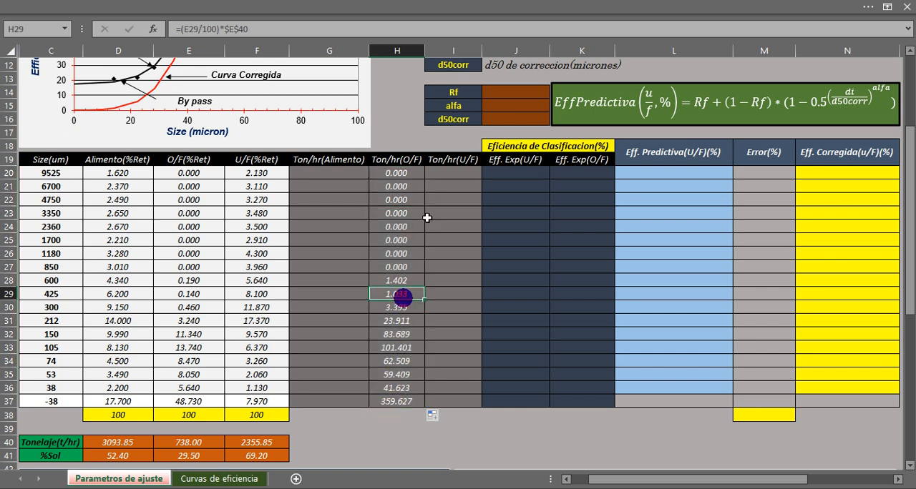
Calculate the first underflow tonnage in I20 with the formula =(F20/100)*$F$40.
left_click(442, 173)
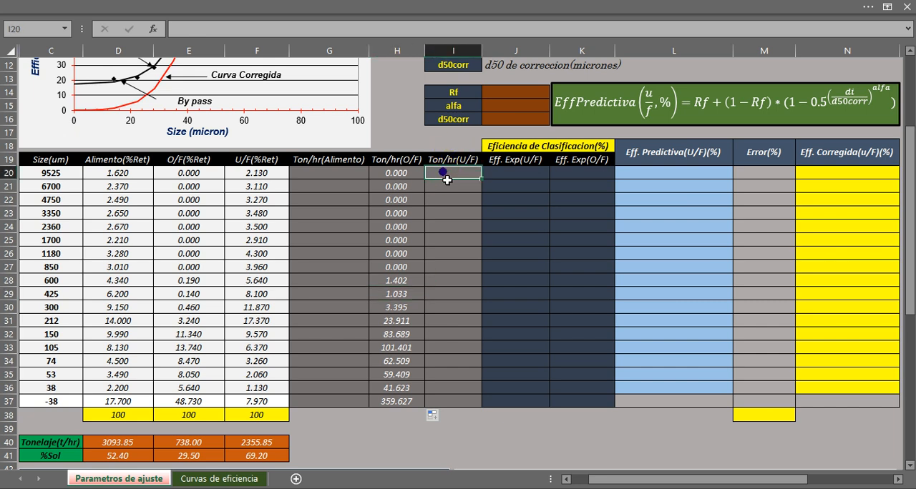
type("=(")
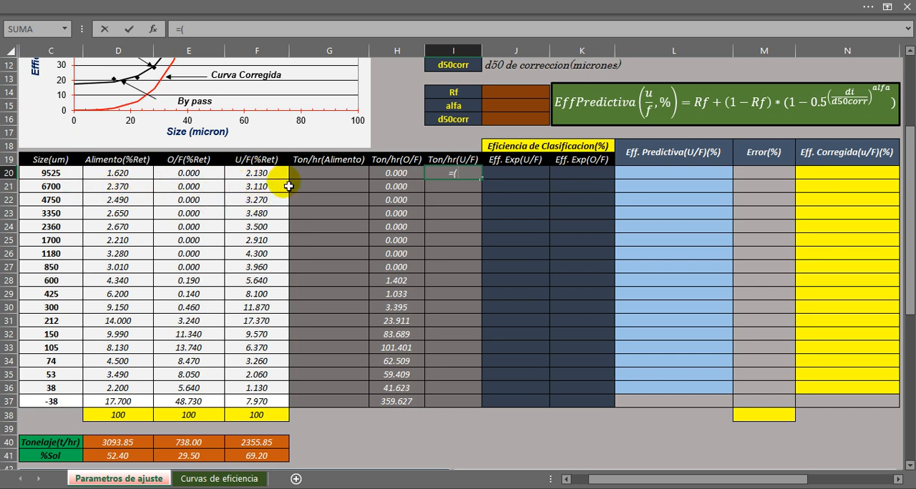
left_click(249, 176)
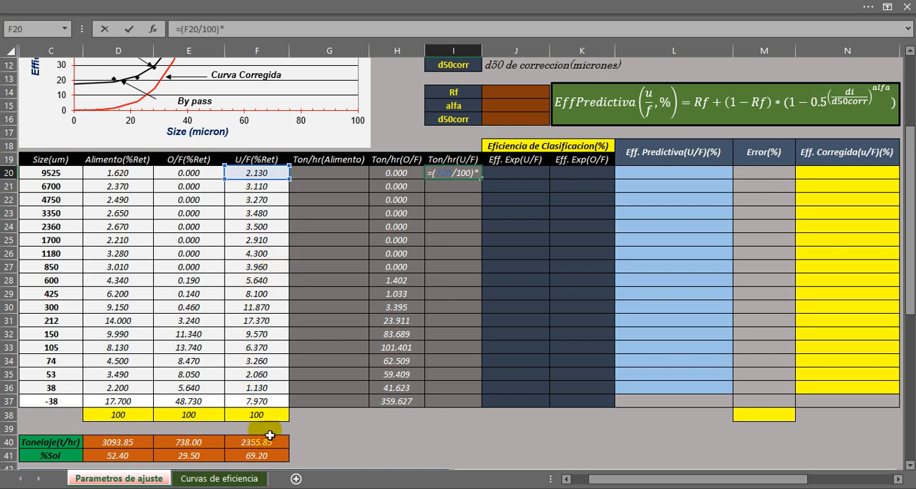
left_click(246, 443)
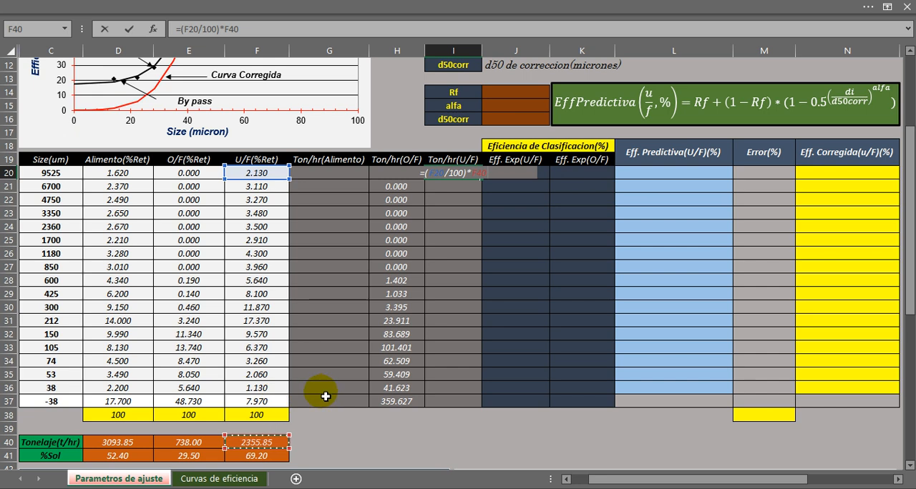
key("F4")
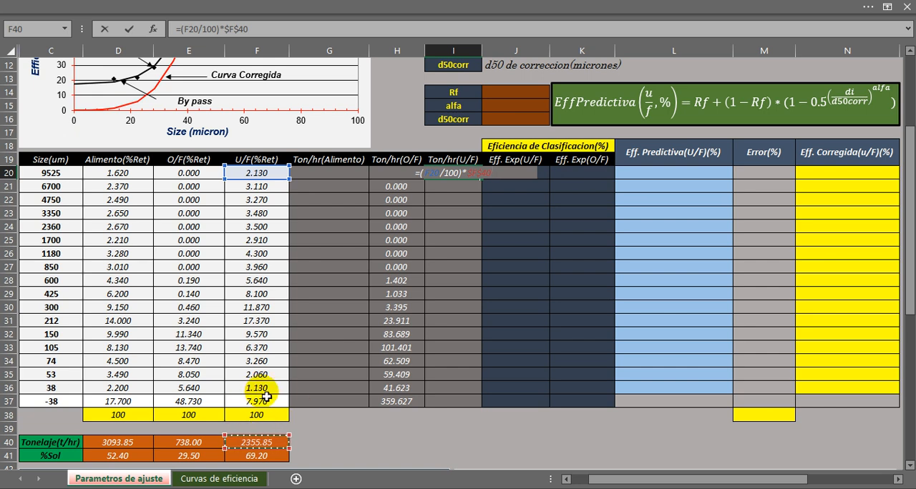
key("Return")
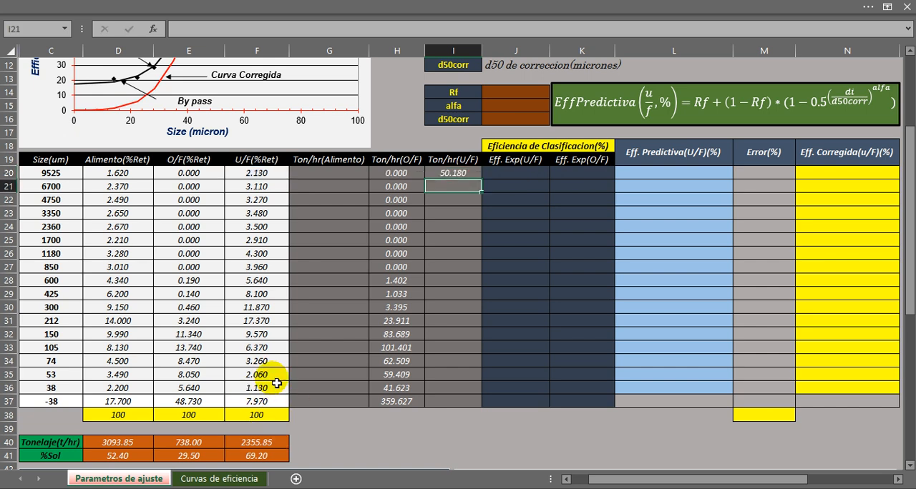
Fill the I20 formula down the Ton/hr(U/F) column through I37 and check one copied formula.
left_click(462, 175)
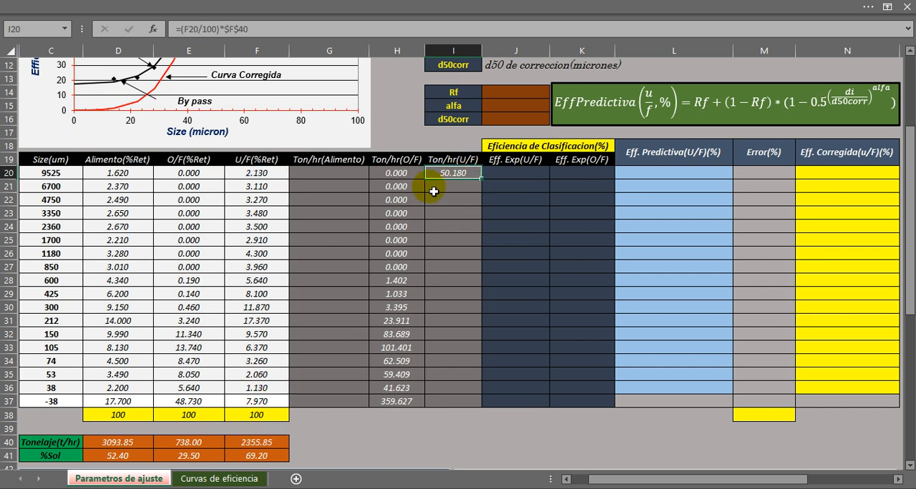
left_click_drag(481, 179, 461, 413)
left_click(458, 374)
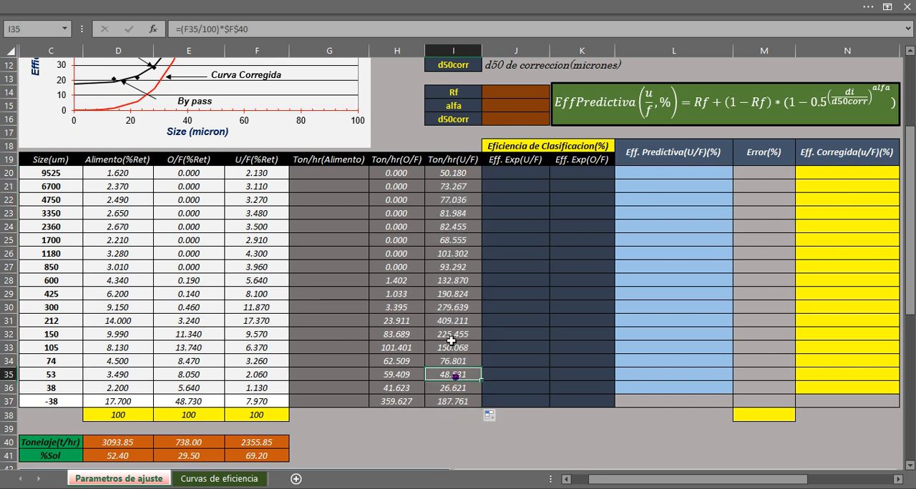
Calculate the first feed tonnage in G20 as the sum of overflow and underflow, =H20+I20.
left_click(323, 173)
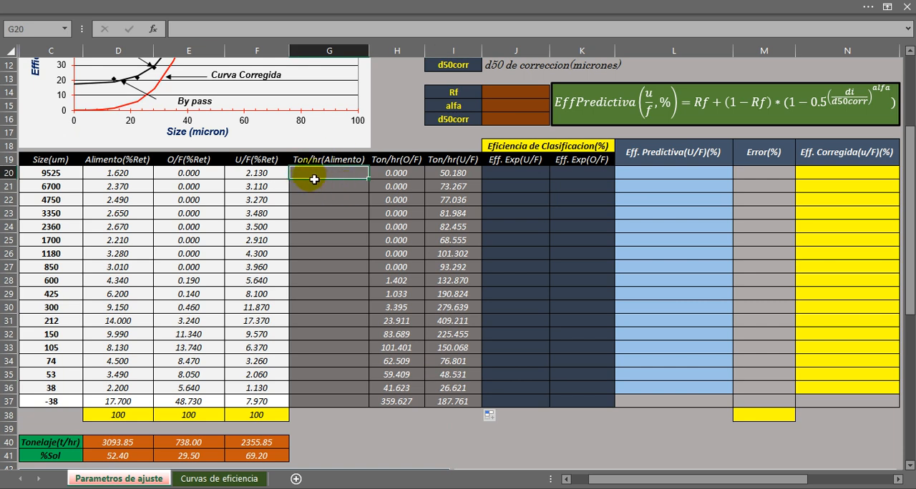
type("=")
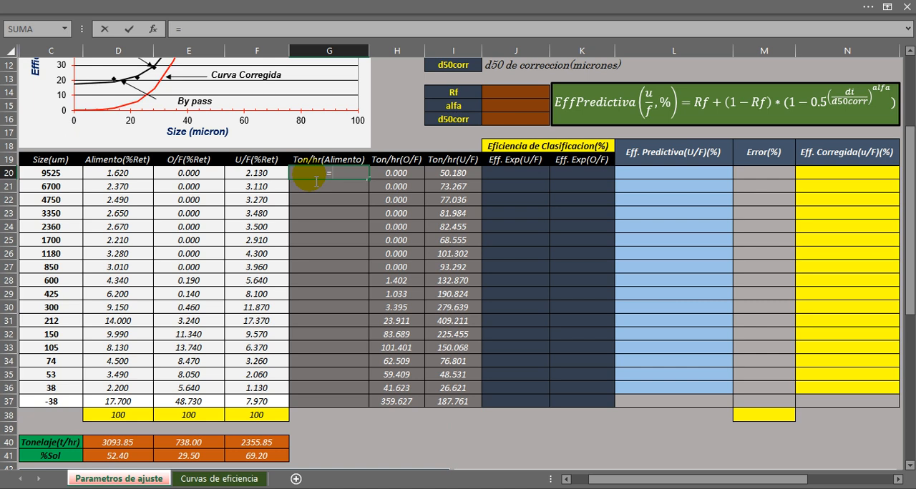
left_click(397, 174)
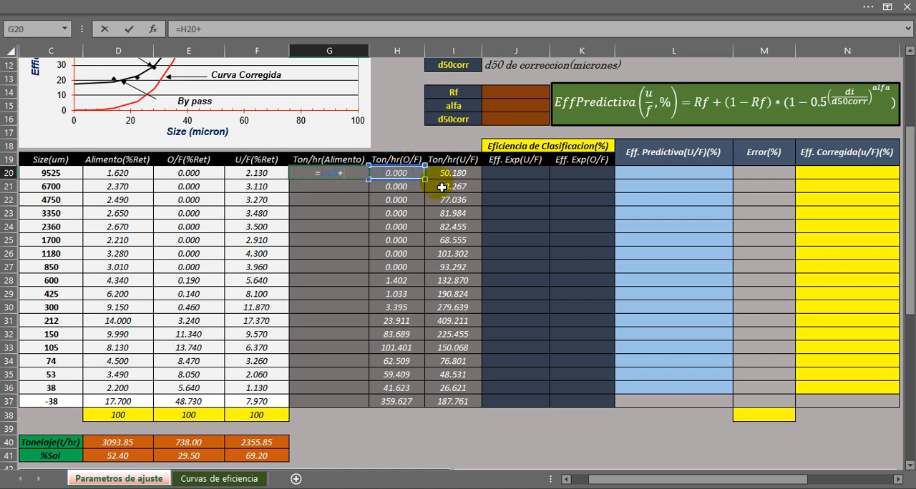
left_click(466, 173)
key("Return")
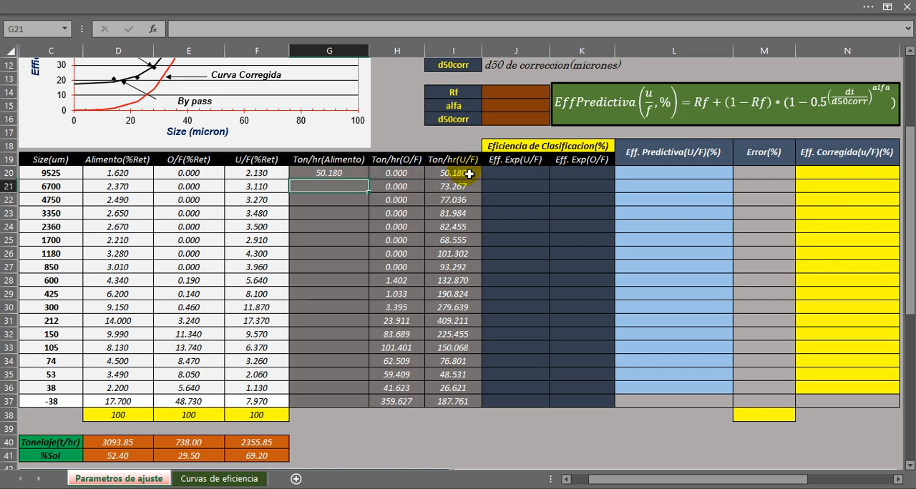
Fill the G20 formula down the Ton/hr(Alimento) column through G37.
left_click(350, 174)
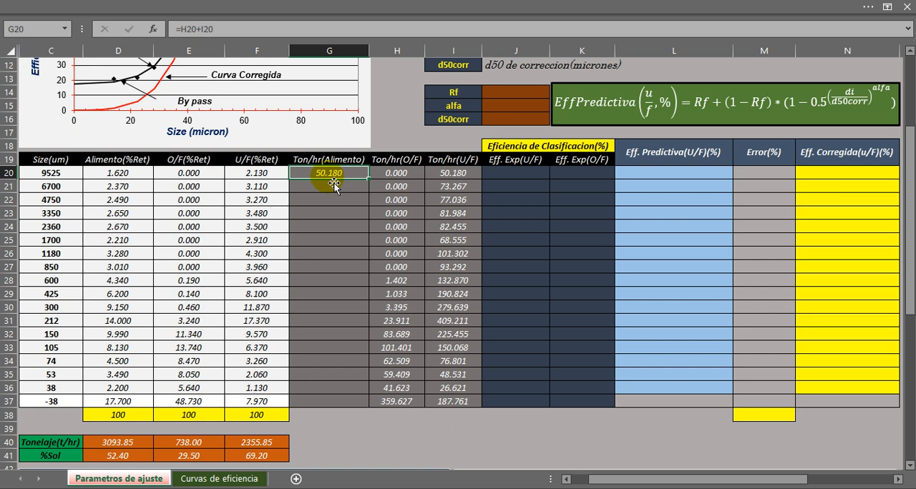
left_click_drag(369, 179, 354, 403)
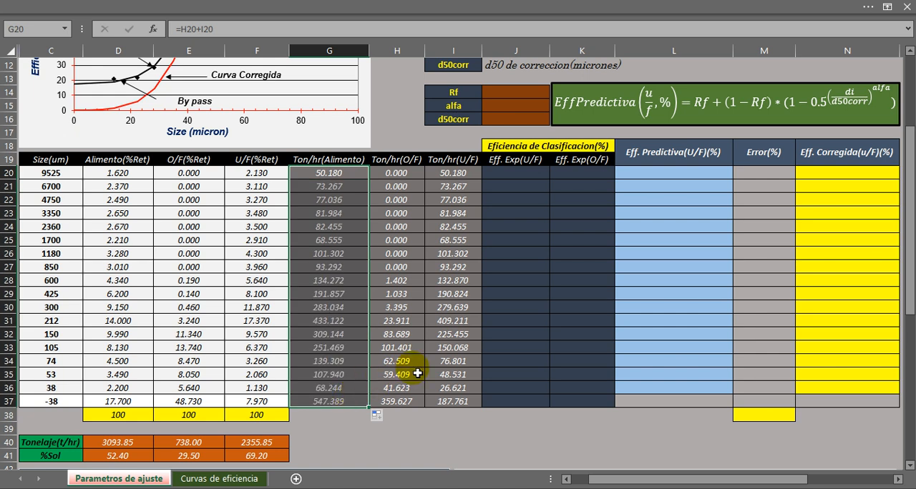
left_click(414, 374)
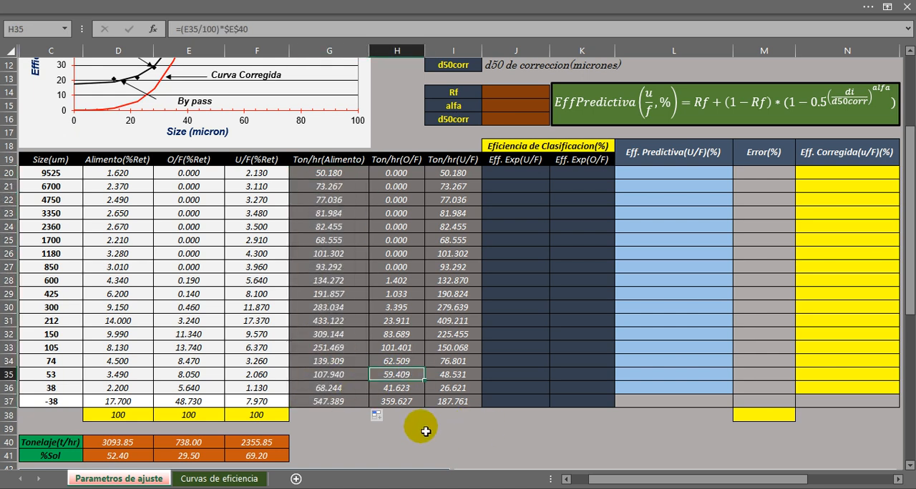
Total the feed tonnage column in G38 with the formula =SUMA(G20:G37).
left_click_drag(324, 174, 326, 375)
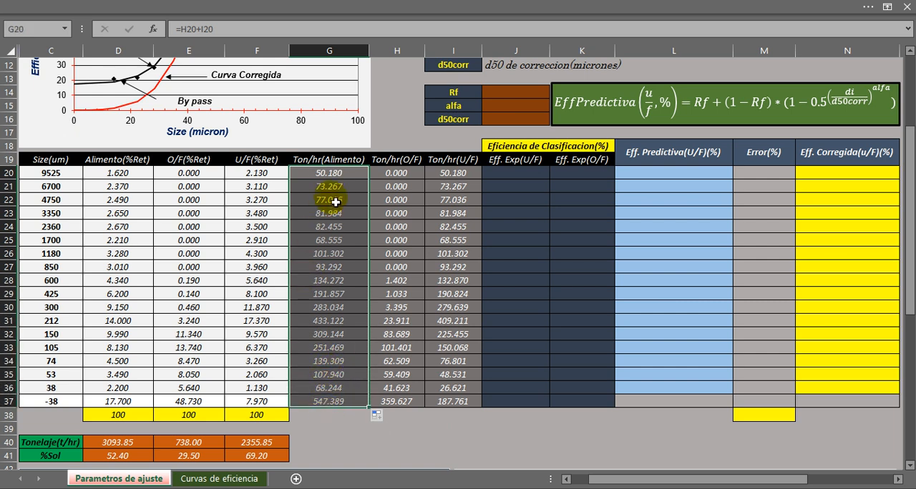
left_click(334, 175)
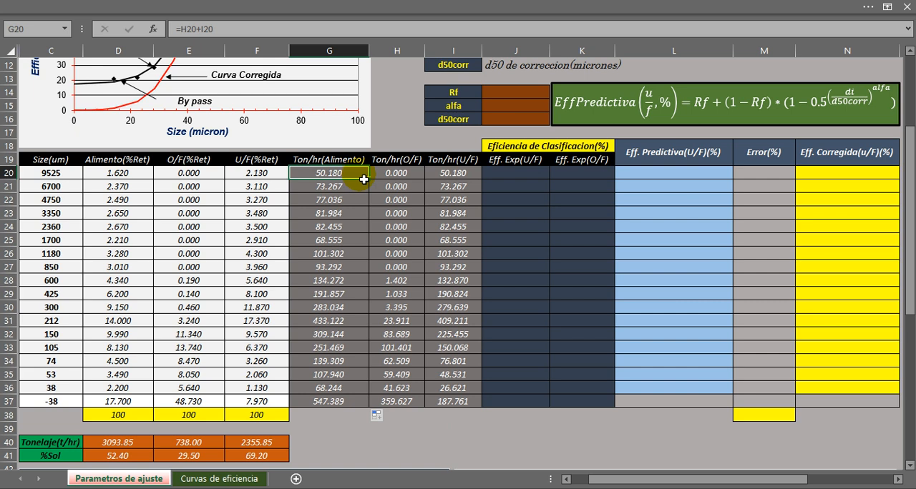
left_click(346, 421)
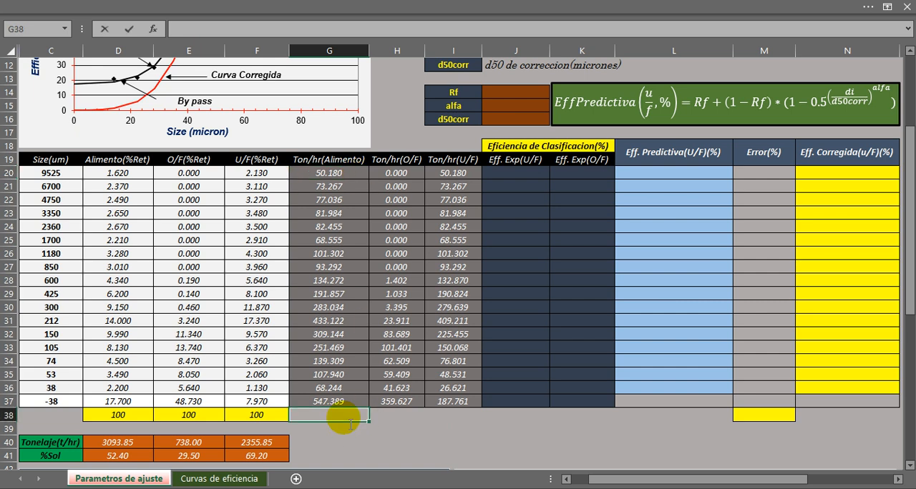
type("=suma(")
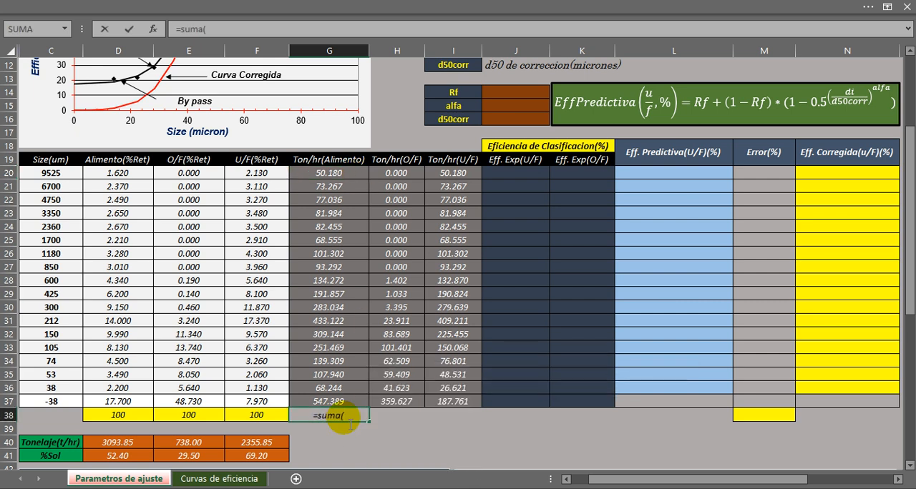
left_click_drag(343, 175, 345, 408)
key("Return")
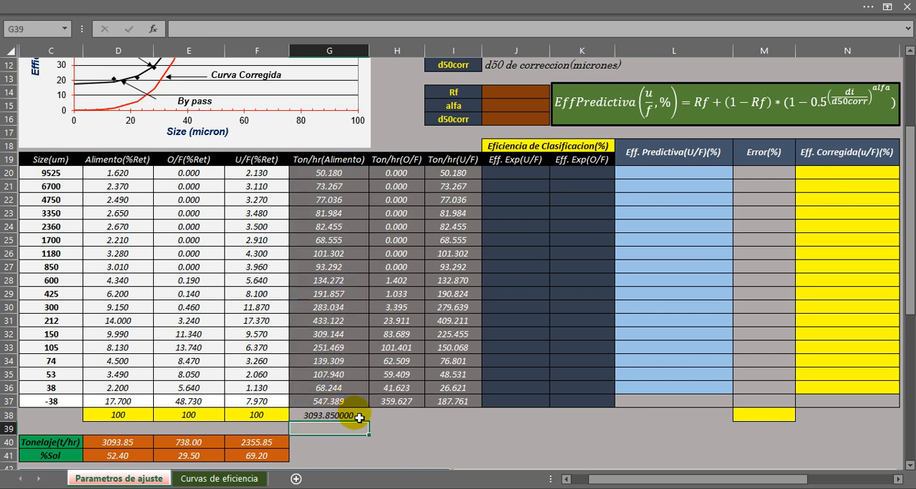
Fill the G38 total formula across to H38 and I38 for the overflow and underflow tonnages.
left_click(358, 417)
left_click_drag(372, 426, 453, 419)
left_click(349, 443)
Compare the totals in G38:I38 with the feed, overflow and underflow tonnages in the Tonelaje(t/hr) row.
left_click(333, 419)
left_click_drag(345, 172, 327, 402)
left_click(314, 416)
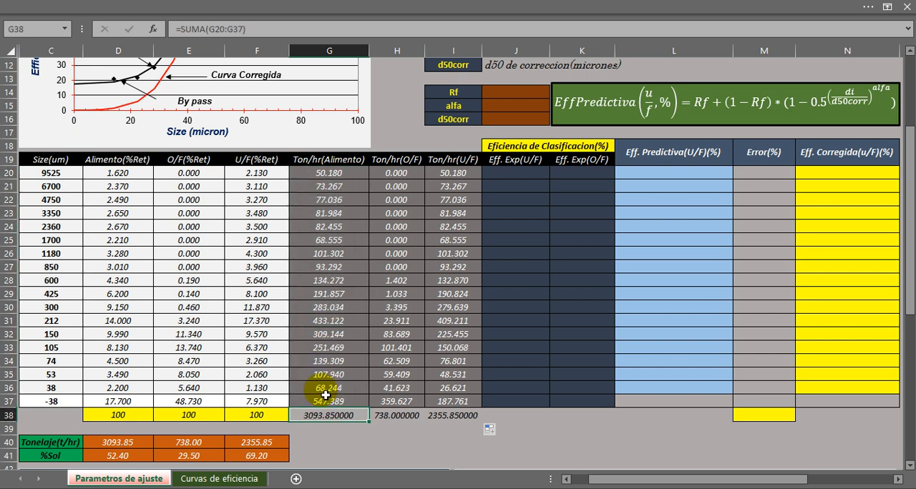
left_click(107, 441)
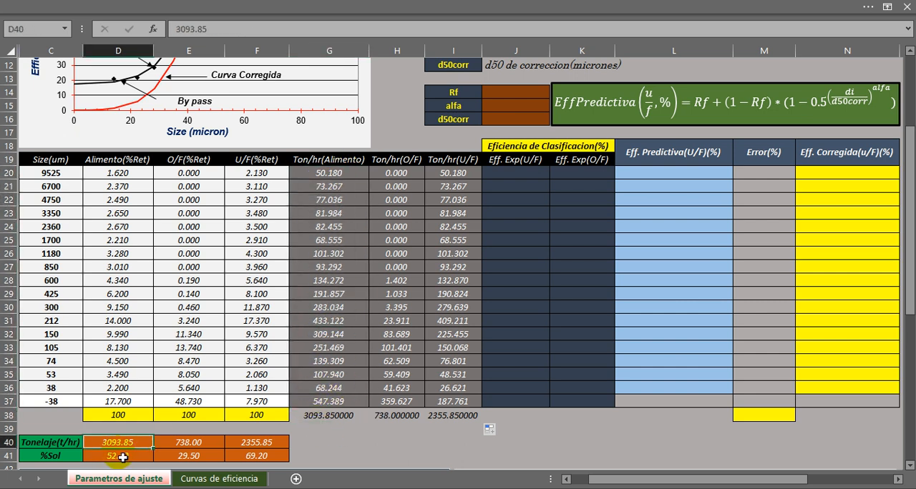
left_click(396, 418)
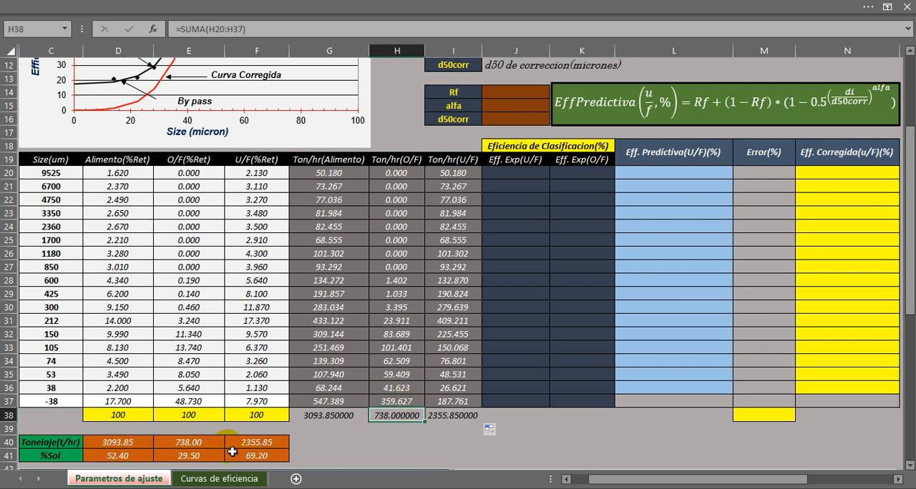
left_click(190, 442)
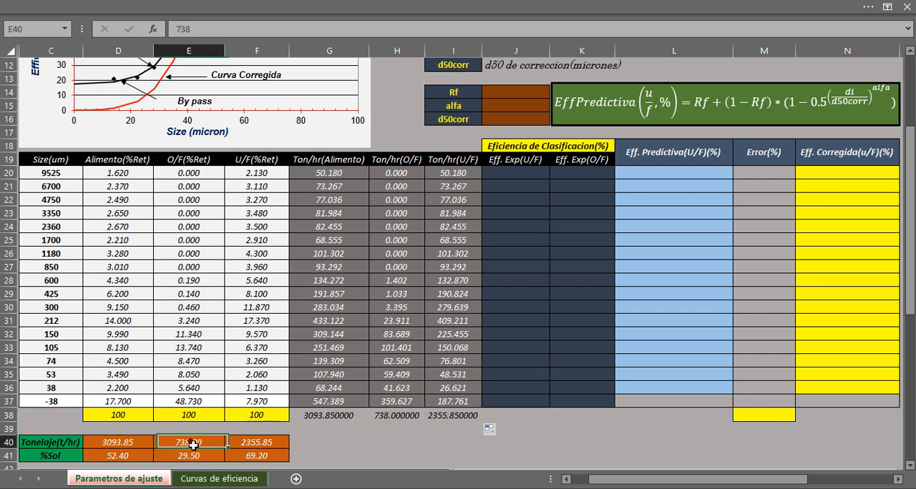
left_click(461, 418)
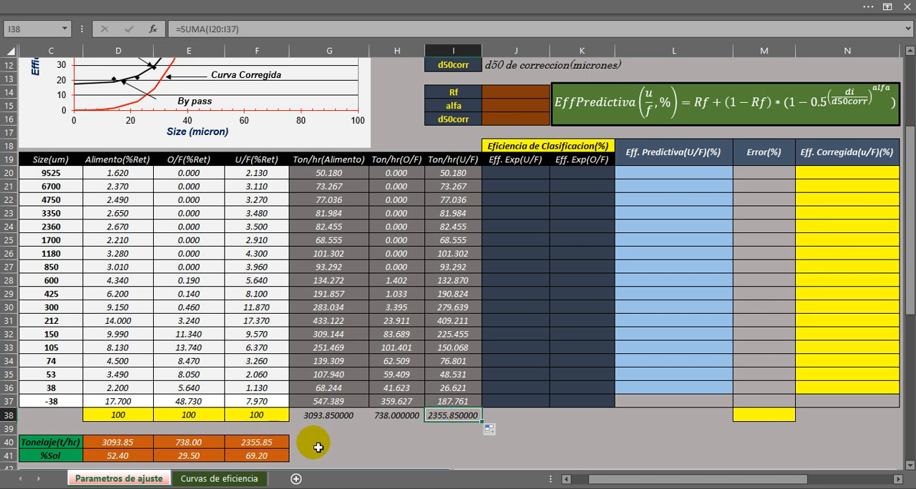
left_click_drag(322, 420, 440, 419)
left_click(418, 433)
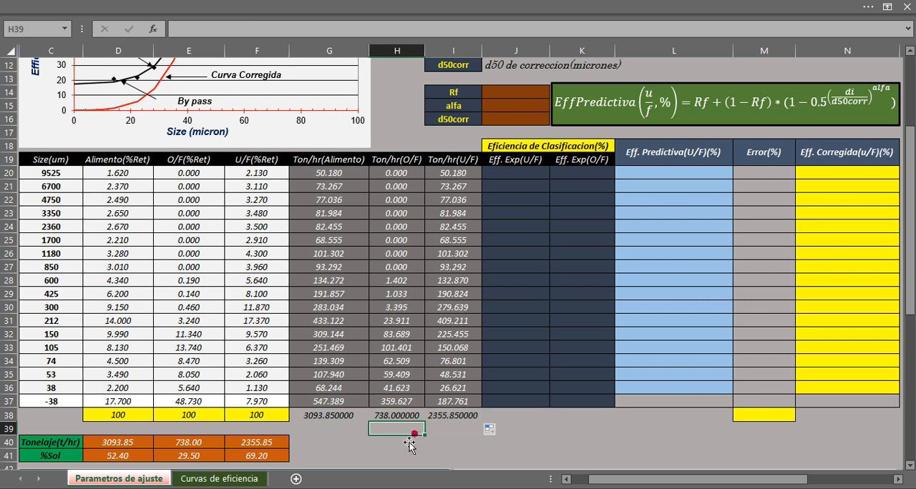
left_click(348, 419)
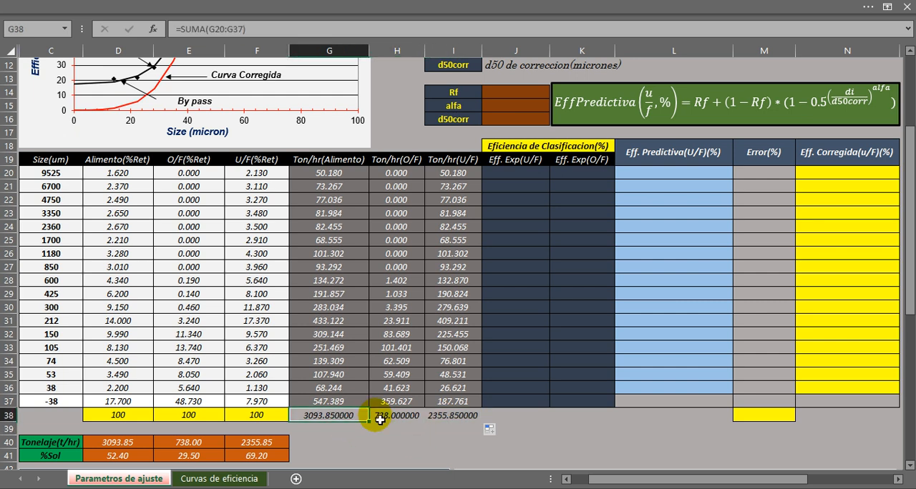
Calculate the first experimental underflow efficiency in J20 with the formula =100*(I20/G20).
left_click(505, 158)
left_click_drag(505, 151, 526, 403)
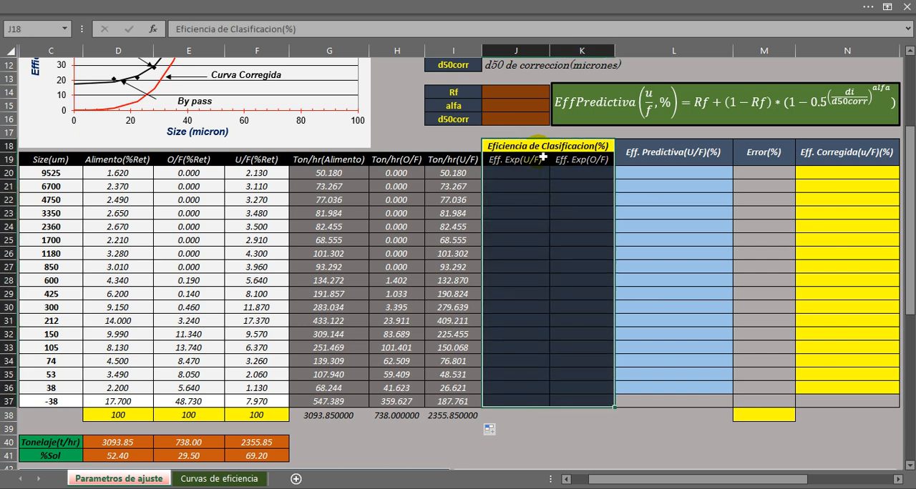
left_click(521, 175)
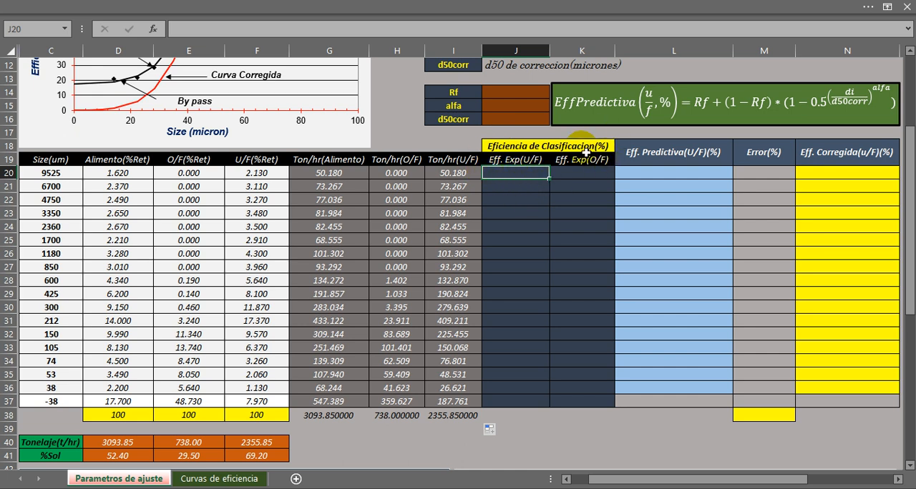
type("=100*(")
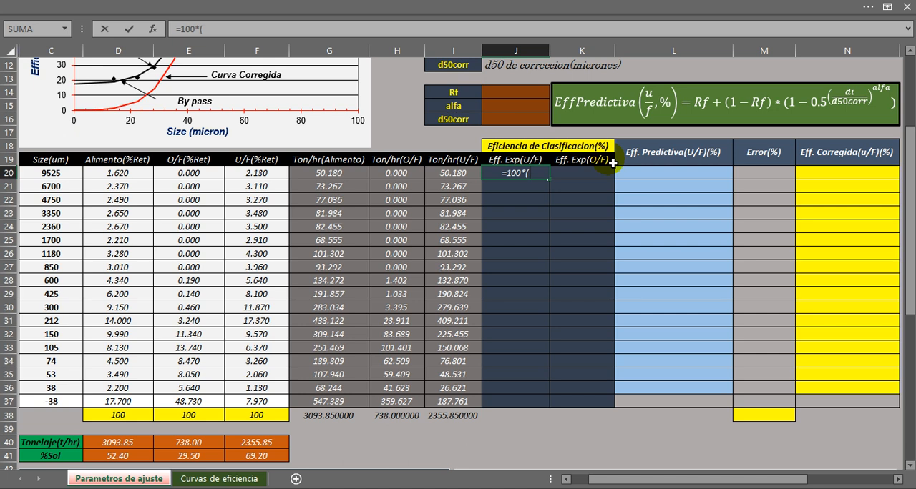
left_click(455, 177)
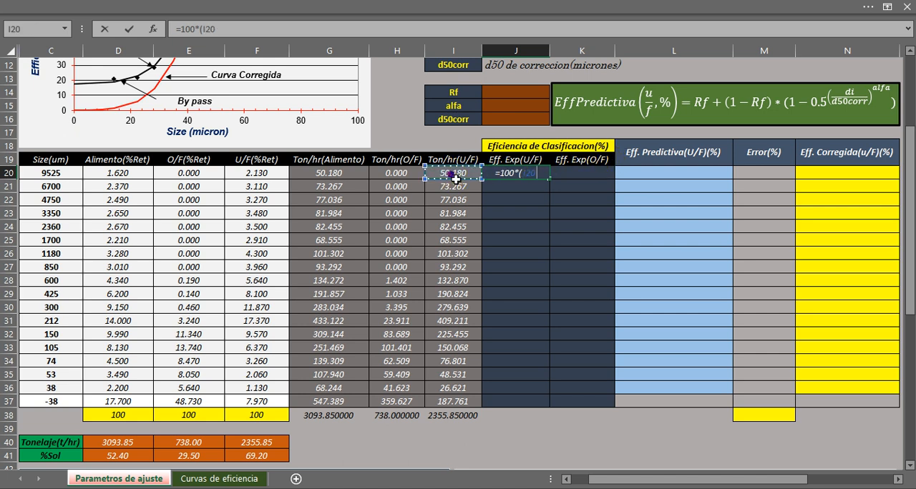
type("/")
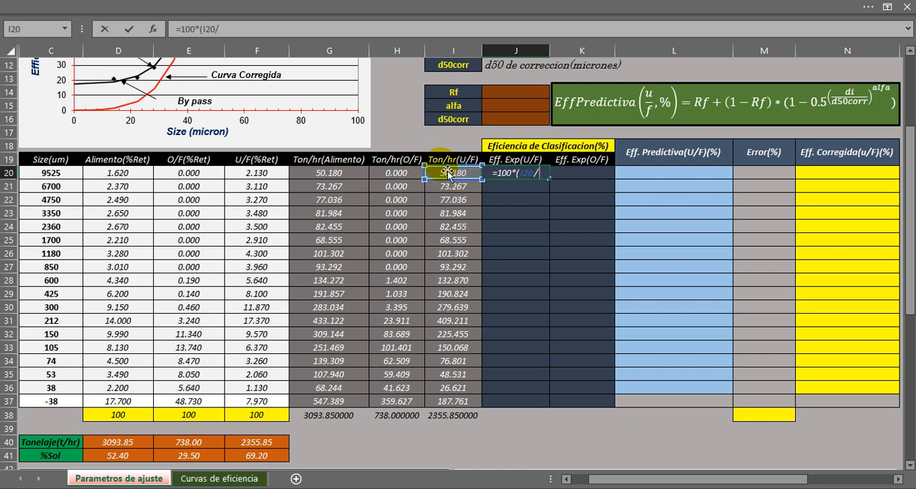
left_click(334, 177)
type(")")
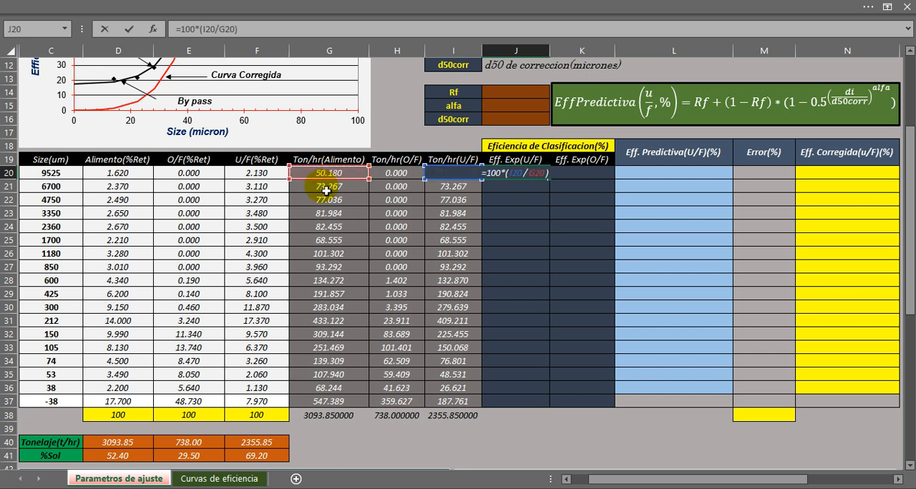
key("Return")
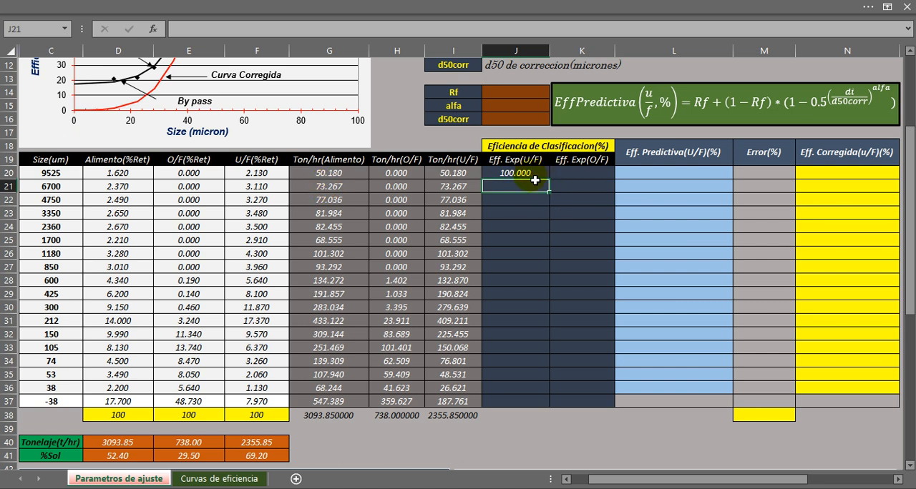
Examine how the J20 efficiency is plotted in the Eficiencia de Clasificacion Experimental chart.
scroll(546, 323, "down", 5)
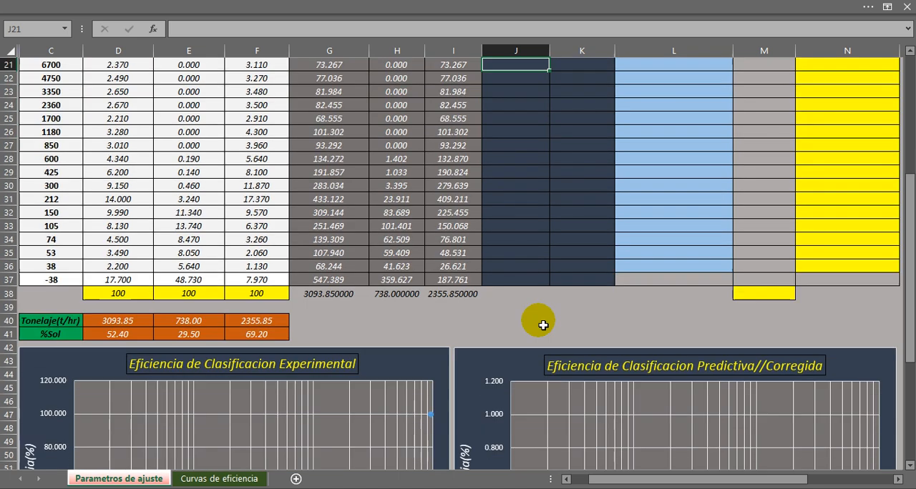
scroll(546, 328, "down", 2)
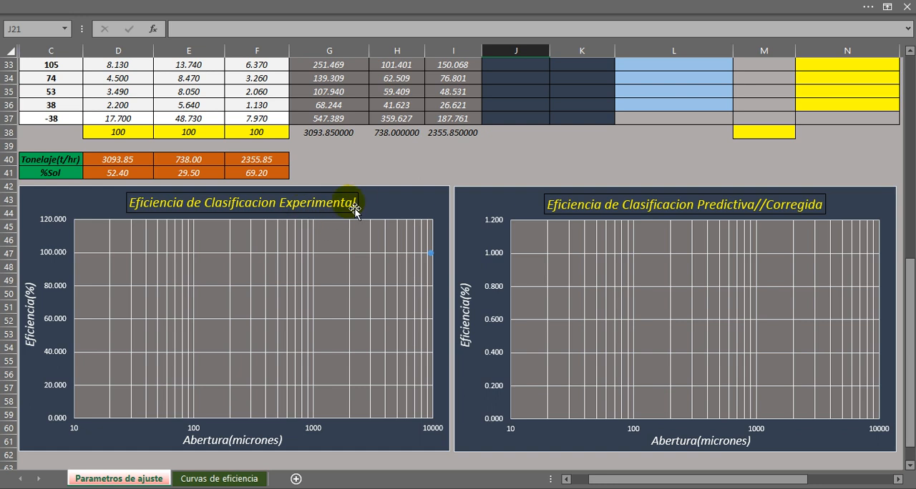
mouse_move(432, 259)
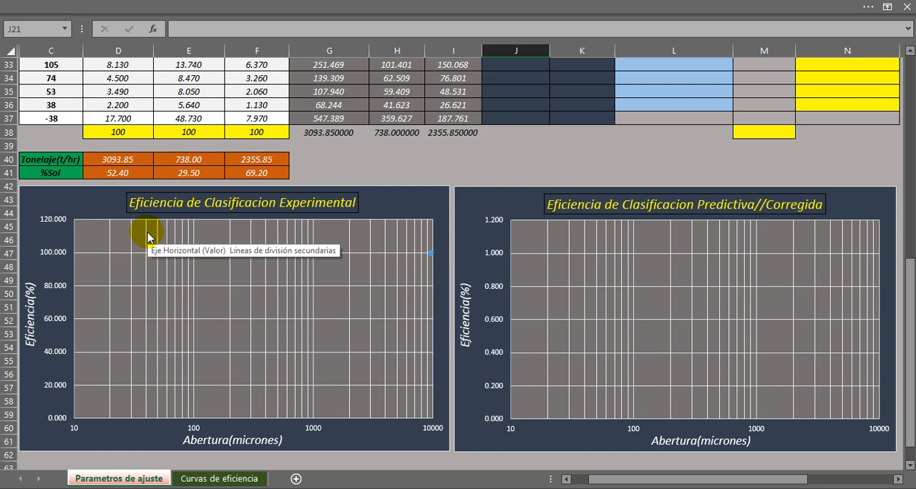
scroll(388, 199, "up", 6)
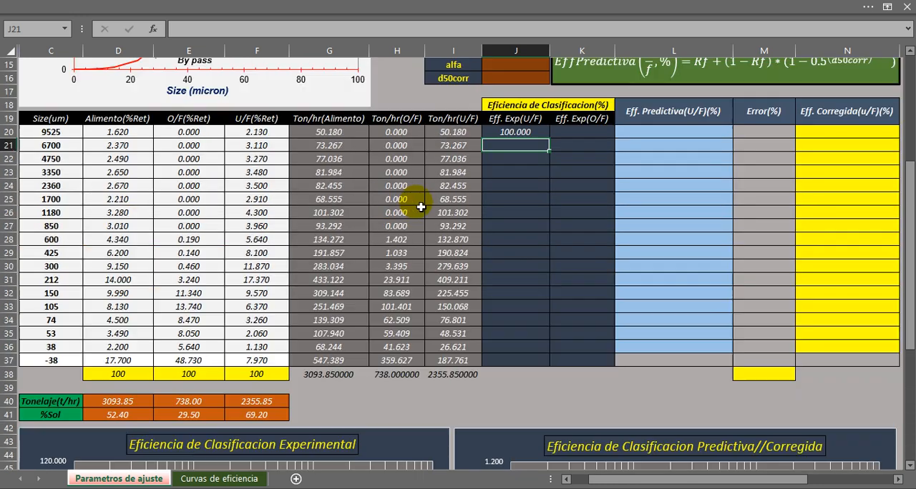
scroll(508, 184, "down", 6)
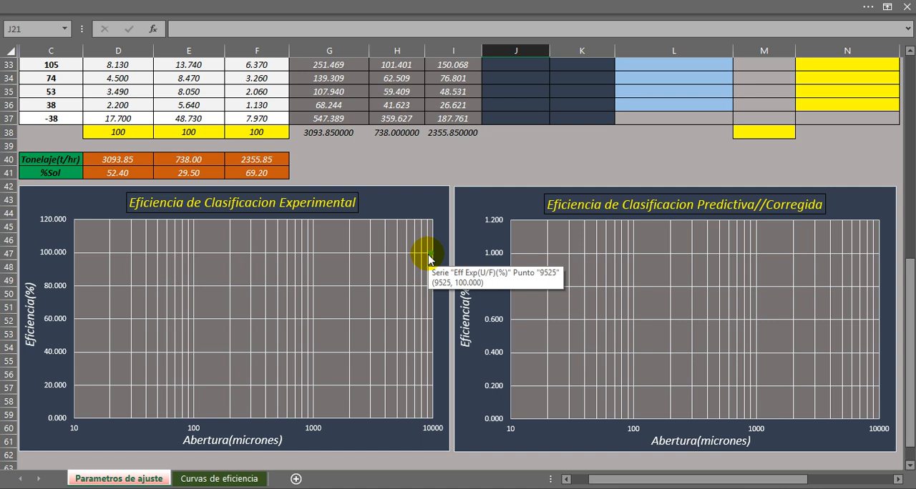
scroll(434, 261, "up", 8)
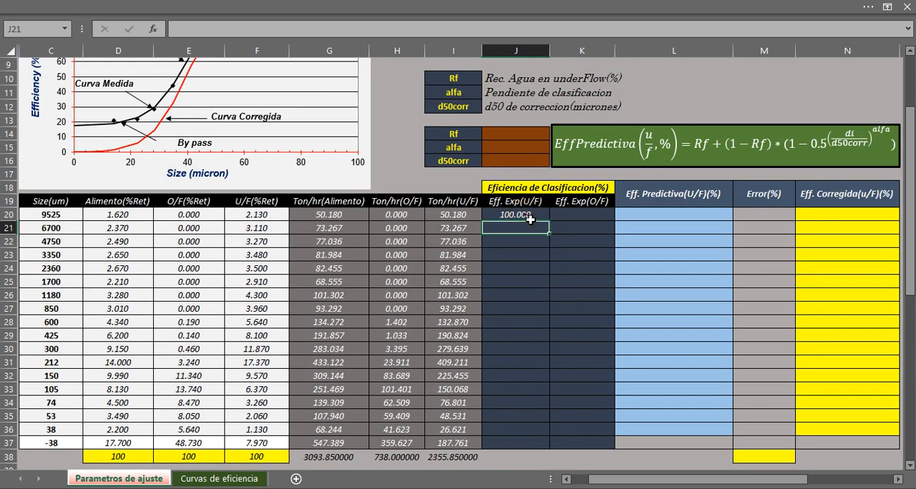
Fill the J20 formula down the Eff. Exp(U/F) column through J37 and check the curve in the experimental efficiency chart.
left_click(529, 221)
scroll(533, 214, "down", 1)
left_click_drag(548, 178, 536, 405)
left_click(513, 450)
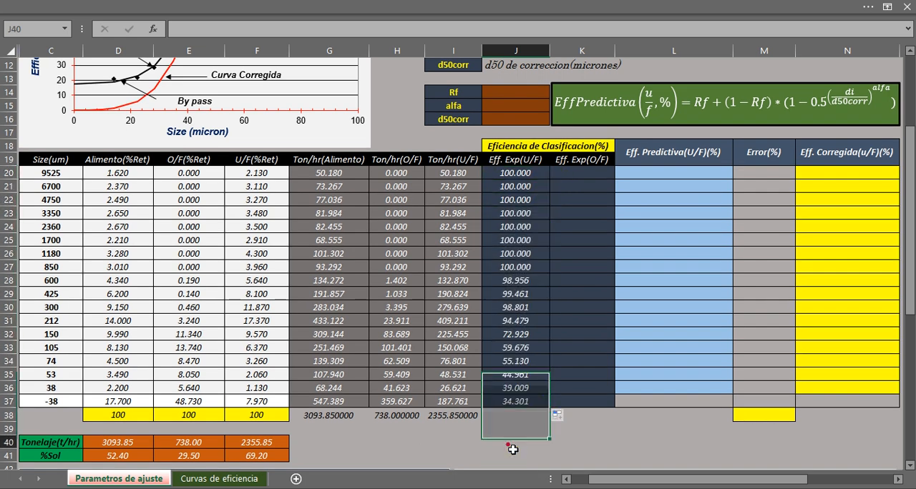
left_click_drag(515, 174, 510, 403)
scroll(465, 358, "down", 7)
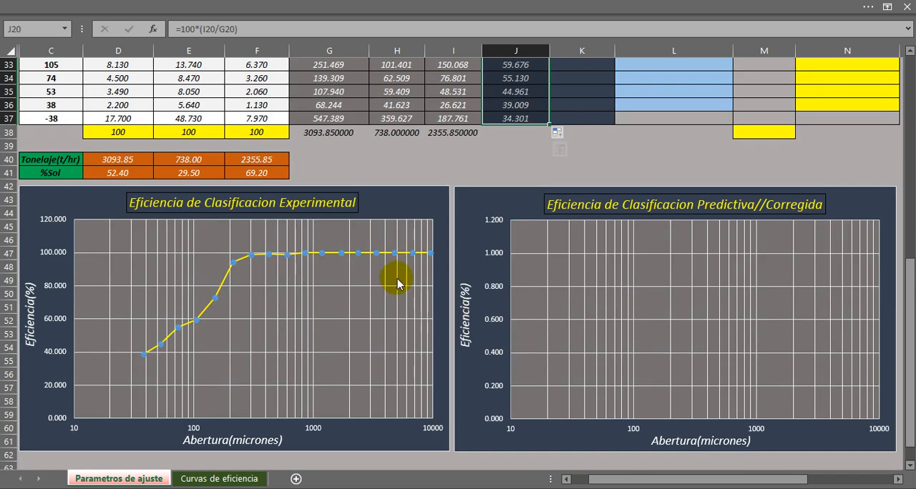
left_click(382, 159)
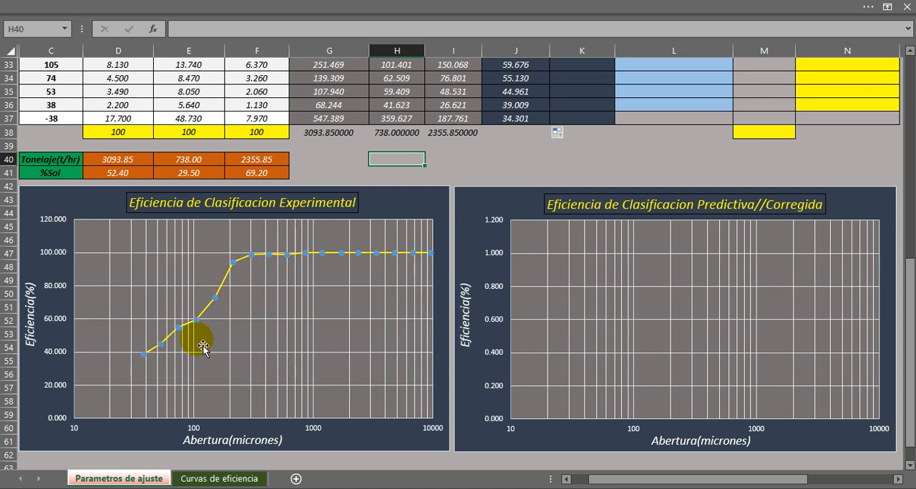
mouse_move(362, 254)
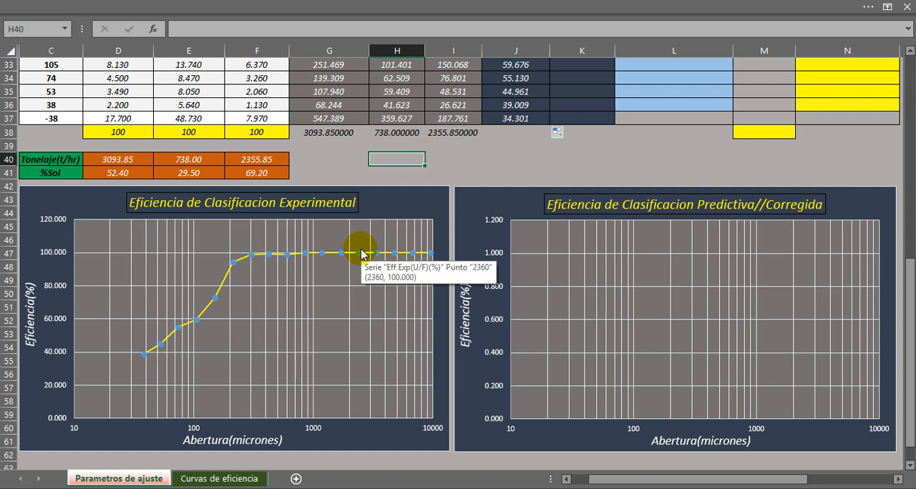
Calculate the first experimental overflow efficiency in K20 with =100*(H20/G20) and check its point in the experimental efficiency chart.
scroll(362, 252, "up", 6)
left_click(527, 140)
left_click_drag(528, 141, 531, 360)
left_click(574, 137)
type("=100*(")
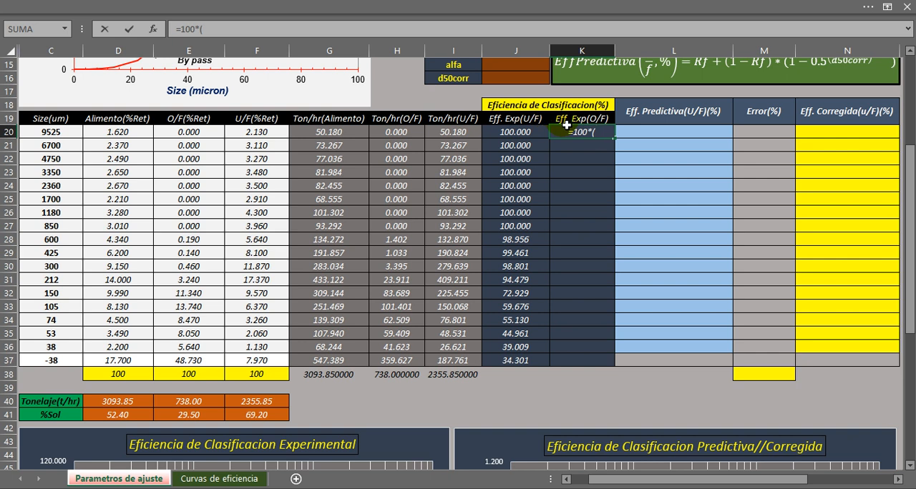
left_click(406, 133)
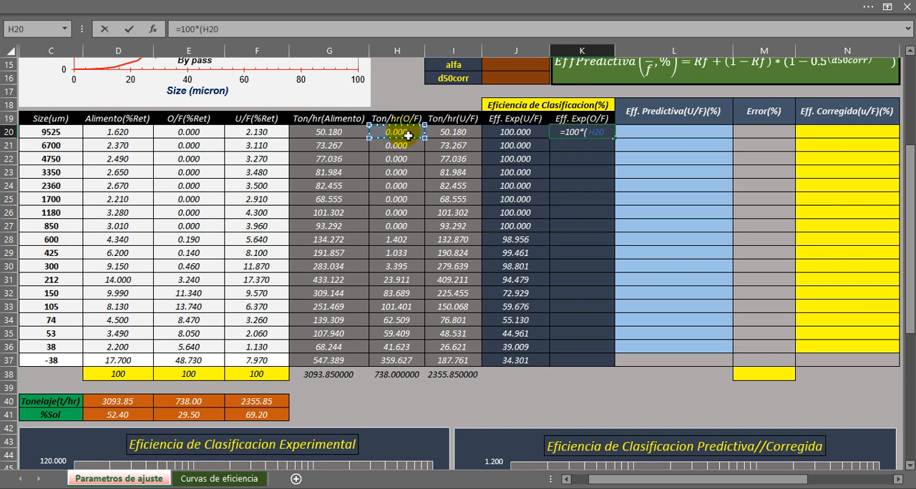
type("/")
left_click(333, 136)
type(")")
key("Return")
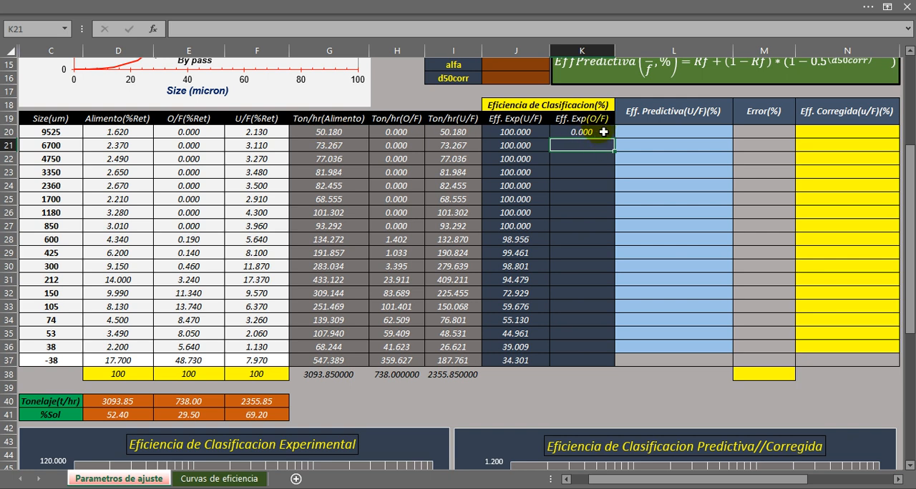
scroll(593, 149, "down", 7)
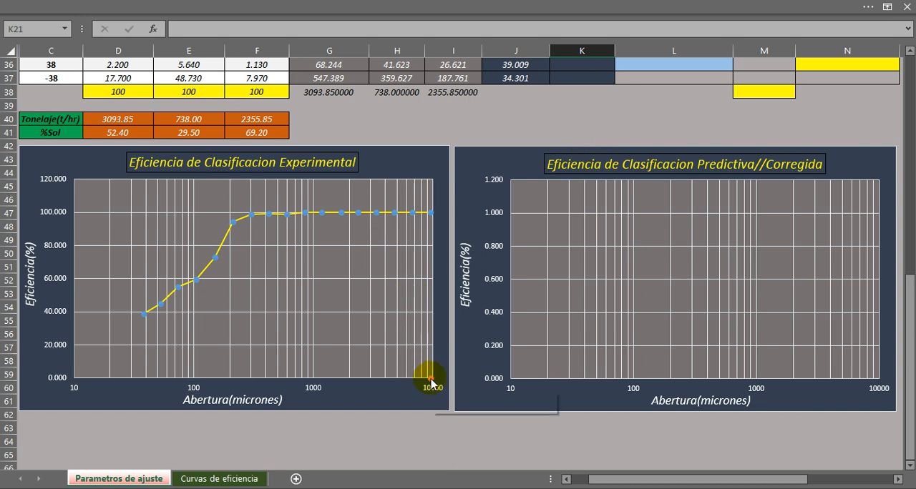
mouse_move(419, 384)
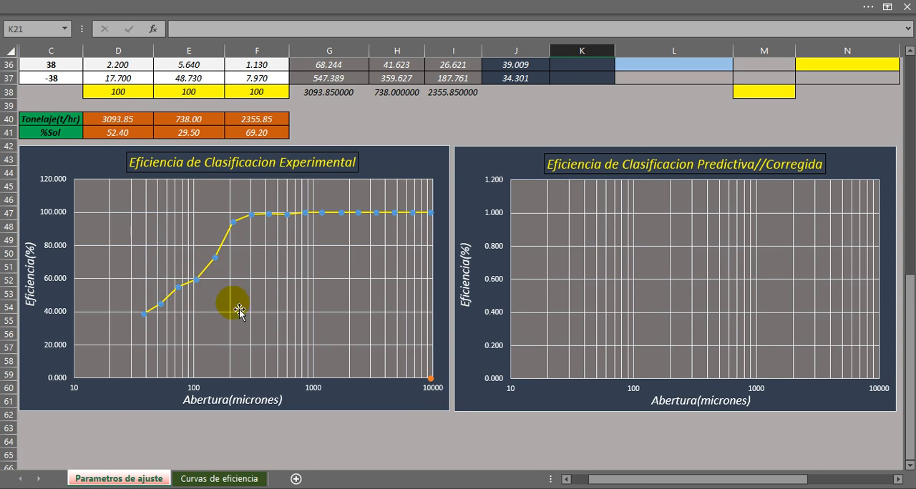
Fill the K20 formula down the Eff. Exp(O/F) column through K37 and check the overflow curve in the experimental efficiency chart.
scroll(608, 322, "up", 8)
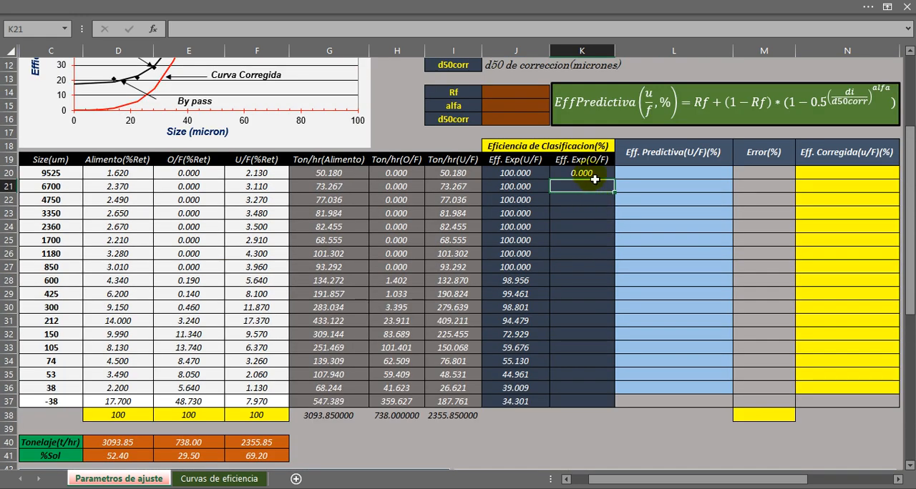
left_click(581, 173)
left_click_drag(620, 185, 595, 402)
scroll(529, 286, "down", 4)
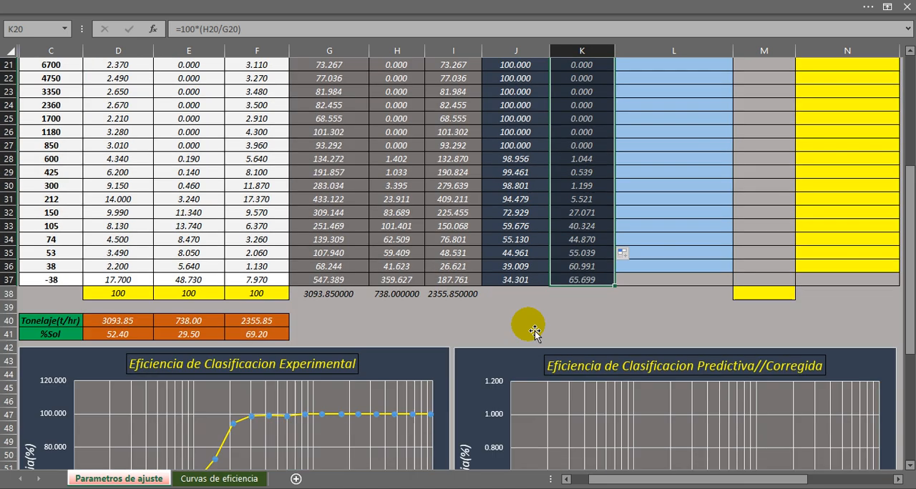
left_click(511, 303)
scroll(501, 296, "down", 3)
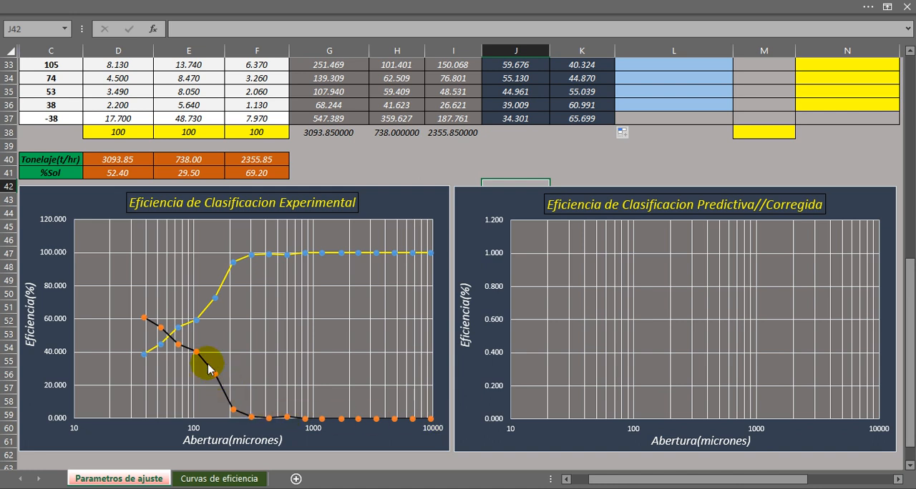
mouse_move(162, 333)
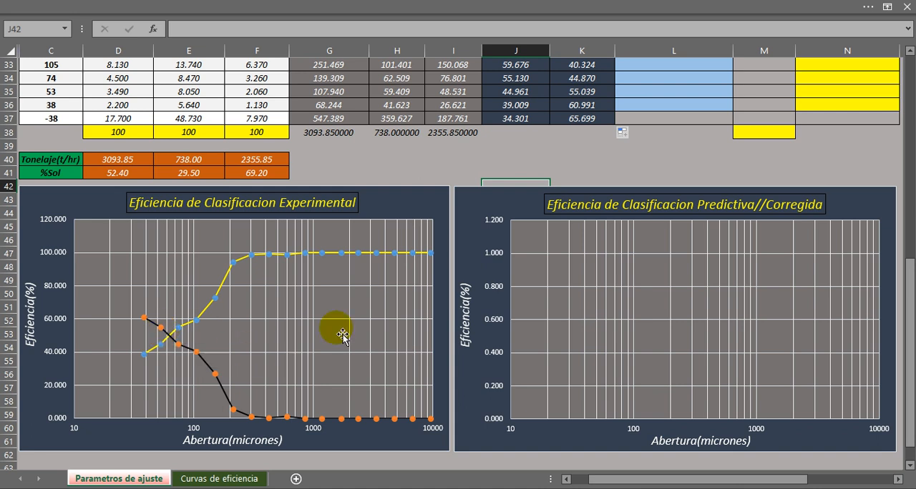
Review the Eff. Predictiva(U/F) column from L20 to L36 and the prediction equation with its Rf, alfa and d50corr parameters.
scroll(358, 318, "up", 6)
scroll(458, 326, "up", 2)
left_click(515, 308)
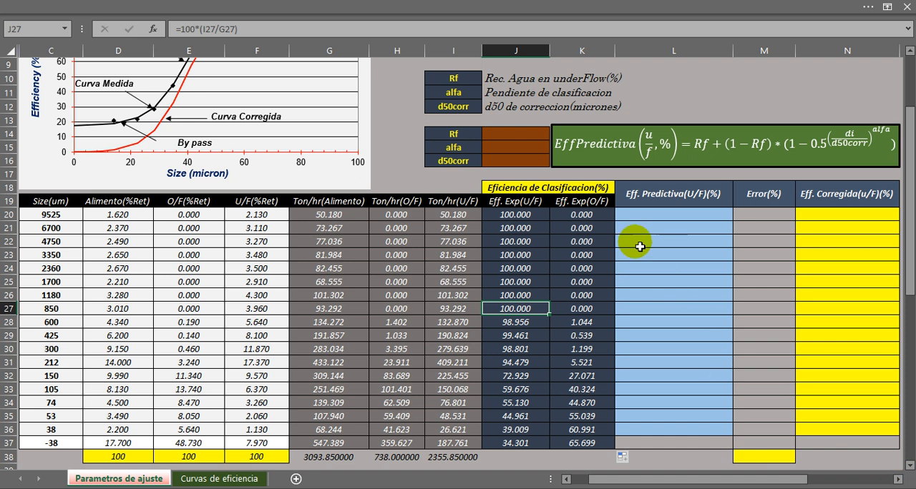
left_click(662, 199)
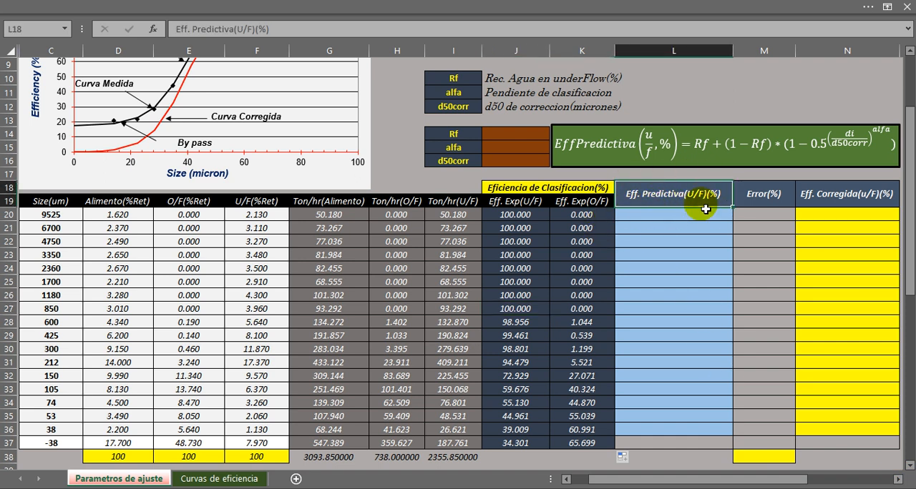
scroll(689, 199, "down", 1)
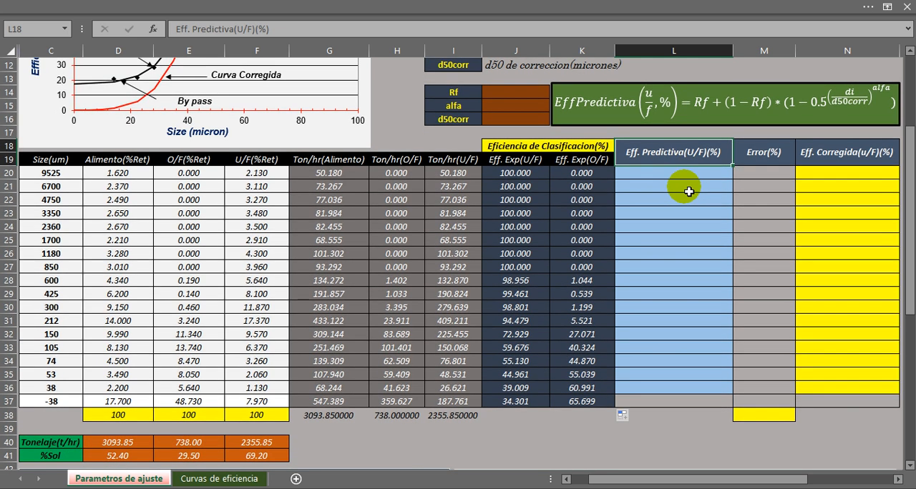
left_click_drag(683, 175, 670, 383)
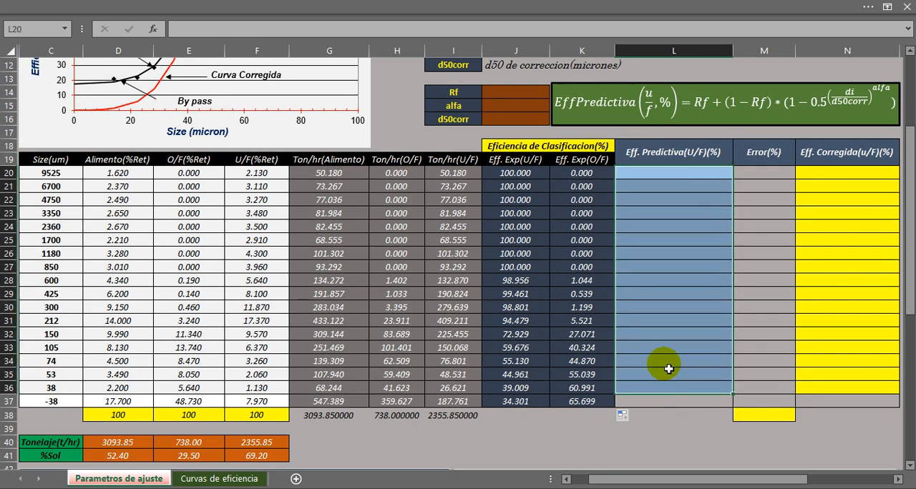
scroll(661, 364, "up", 3)
scroll(679, 346, "up", 1)
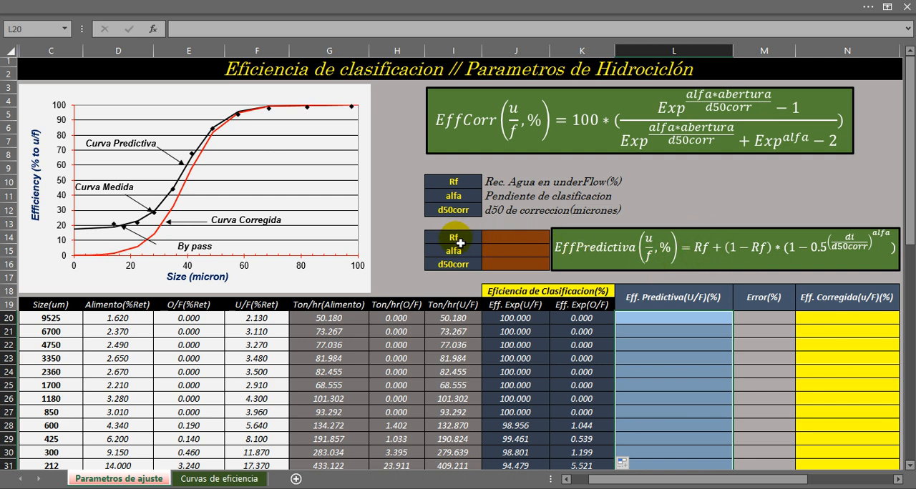
Enter 1 as the starting value for each of the fitting parameters Rf, alfa and d50corr in J14 to J16.
left_click(504, 236)
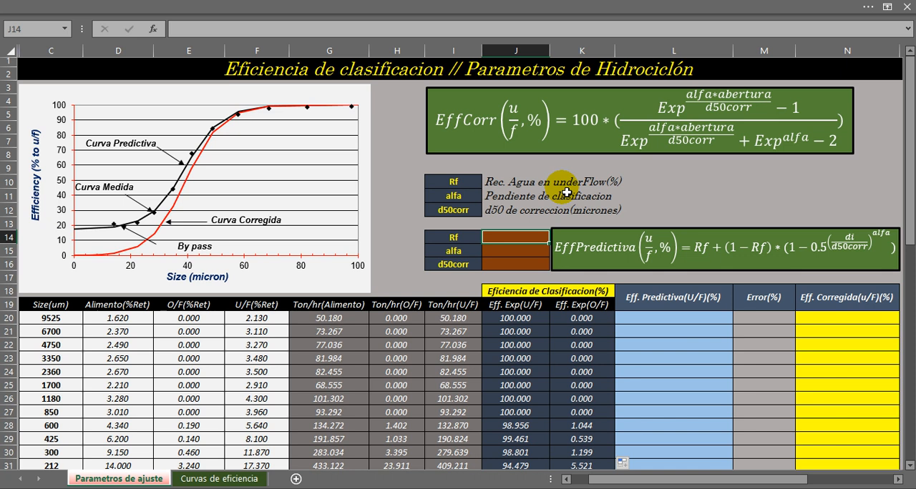
type("1")
key("Return")
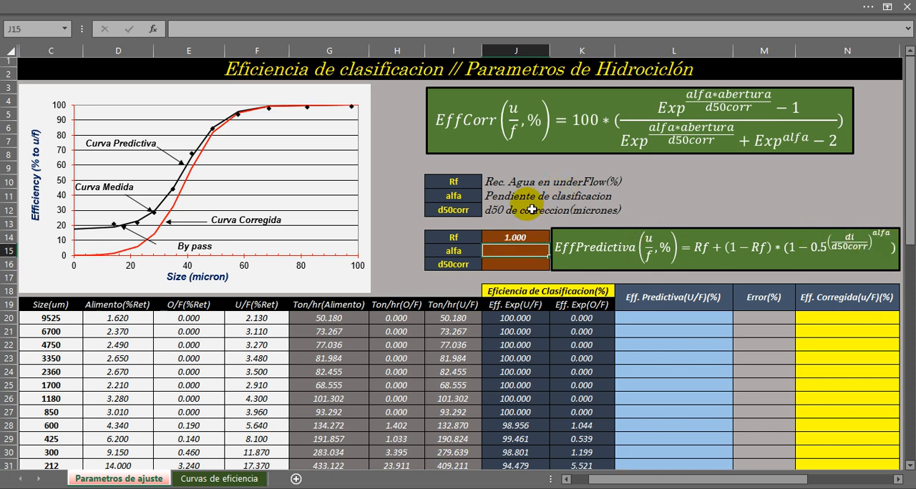
left_click_drag(504, 196, 577, 197)
left_click(509, 252)
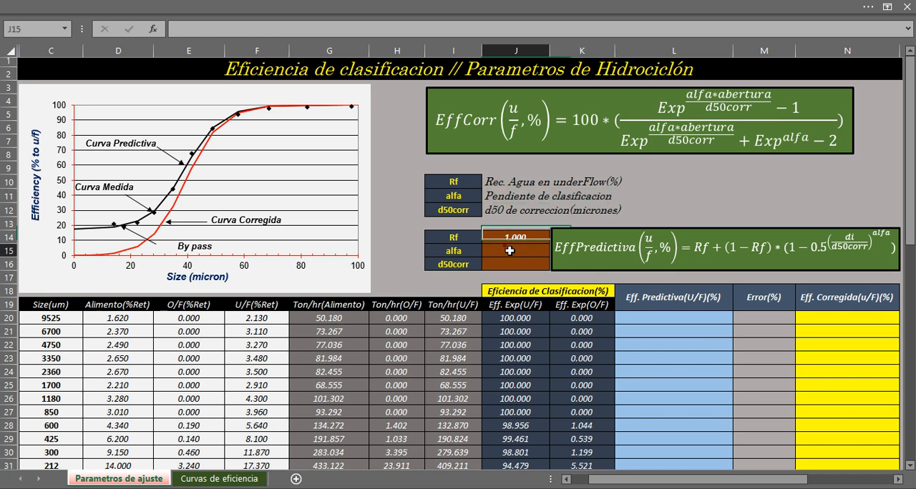
type("1")
key("Return")
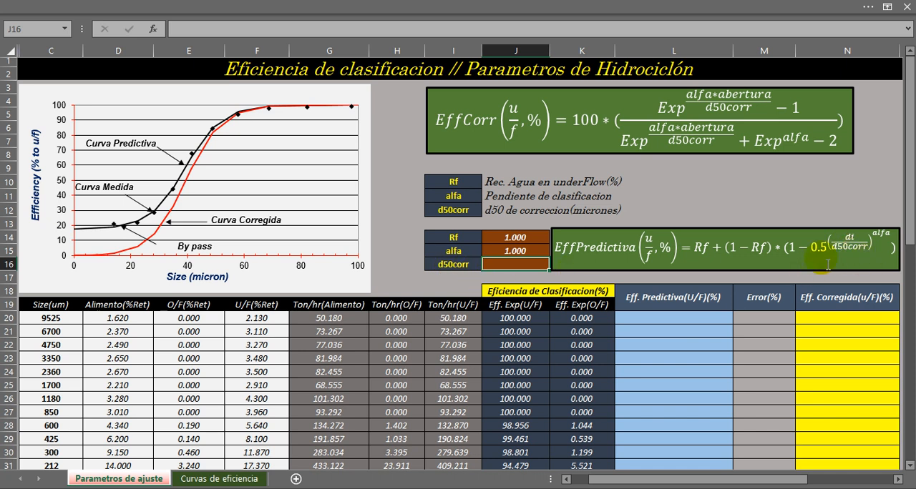
type("1")
key("Return")
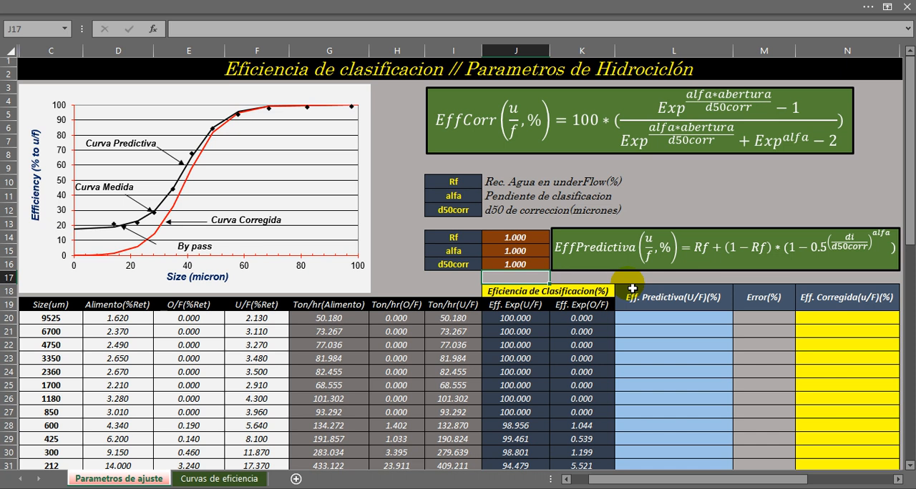
Calculate the first predicted underflow efficiency in L20 with the formula =100*(J14+(1-J14)*(1-0.5^((C20/J16)^J15))).
scroll(632, 288, "down", 1)
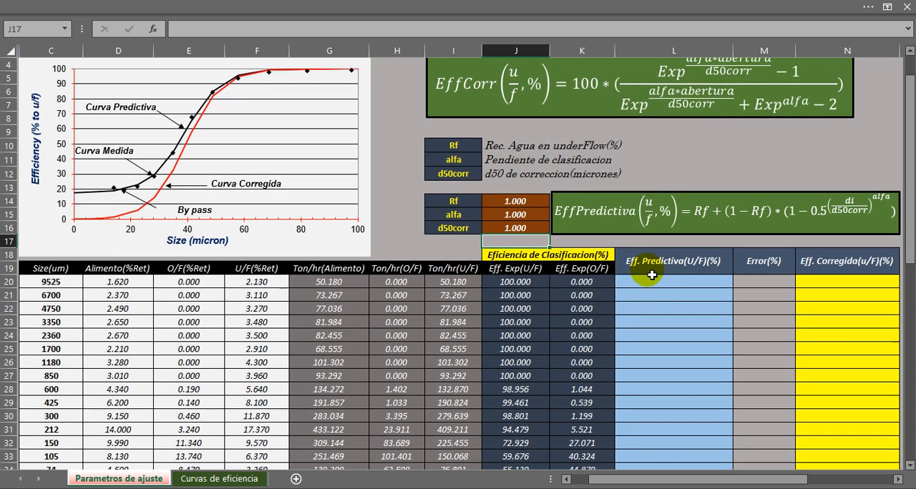
left_click(688, 284)
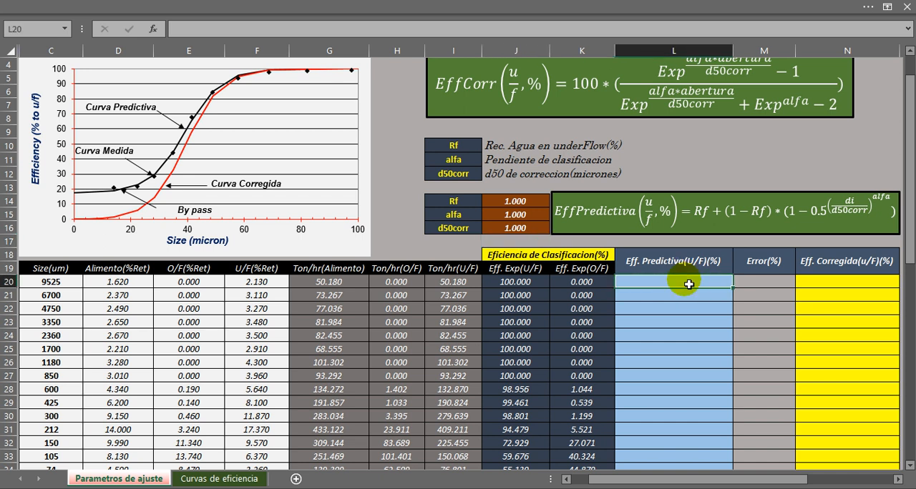
type("=100*(")
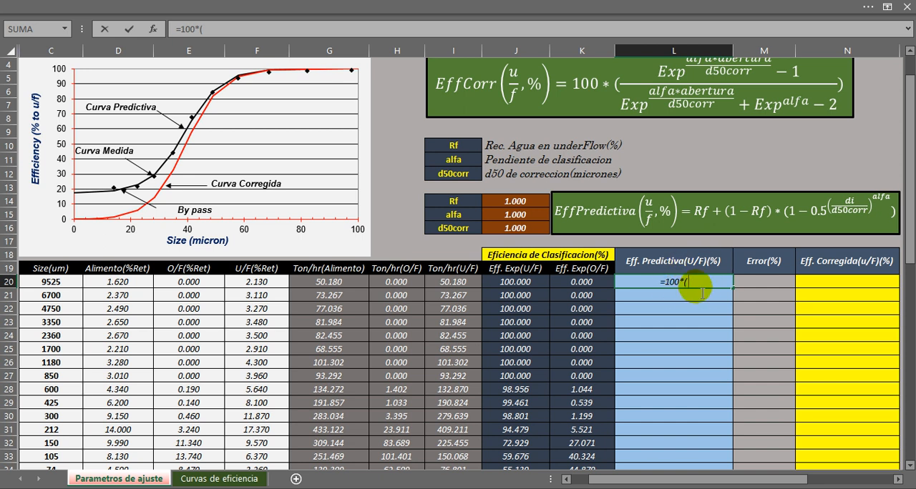
left_click(529, 205)
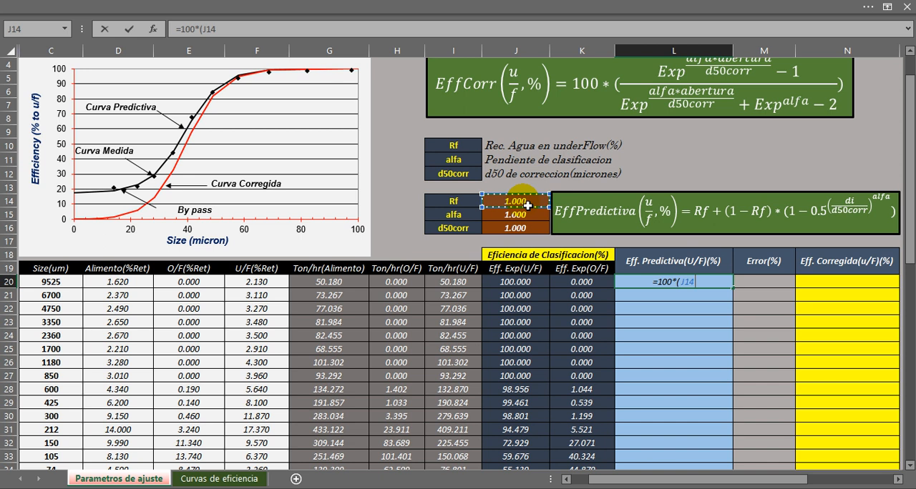
type("+(")
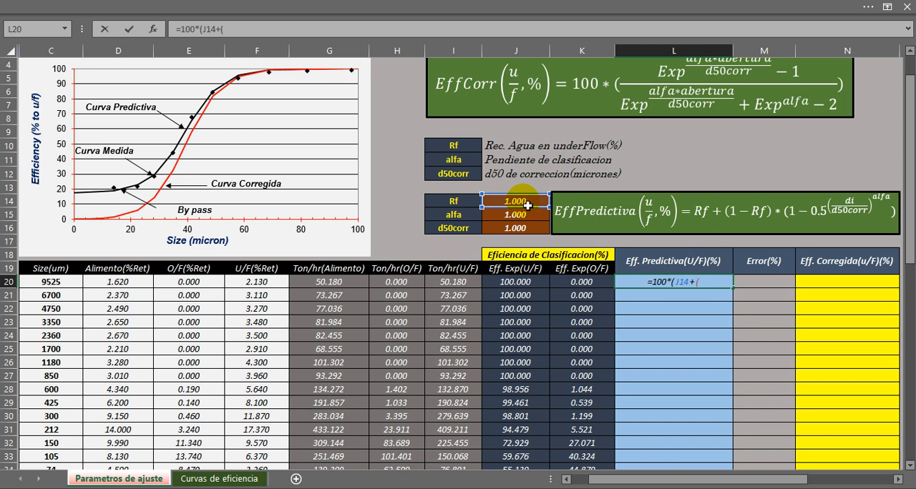
type("1-")
left_click(528, 205)
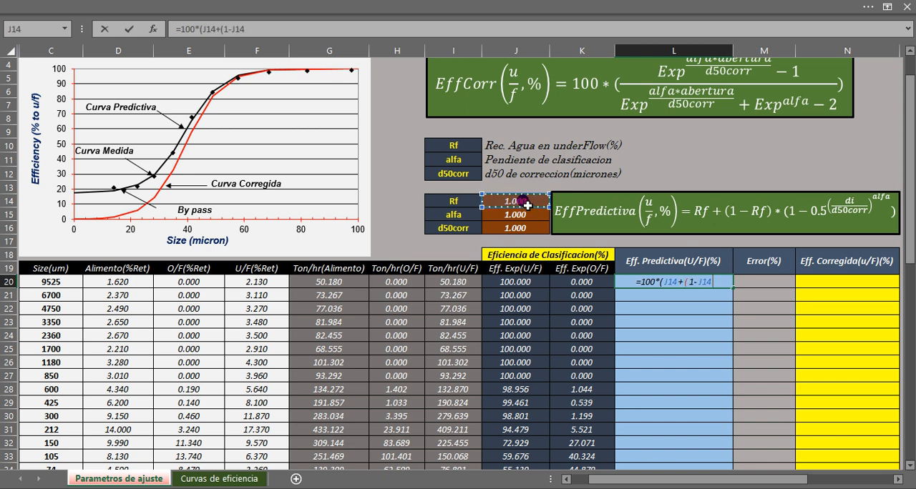
type(")*")
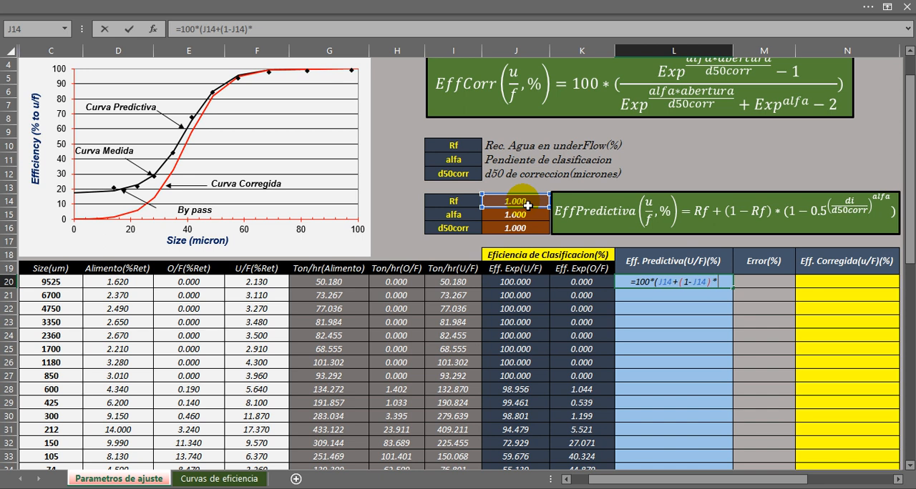
type("(1-0.5")
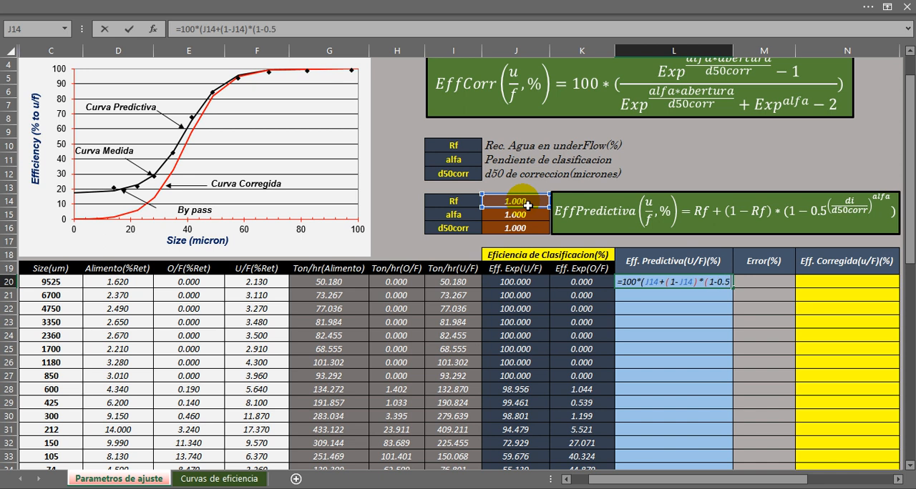
type("^^")
key("BackSpace")
type("((")
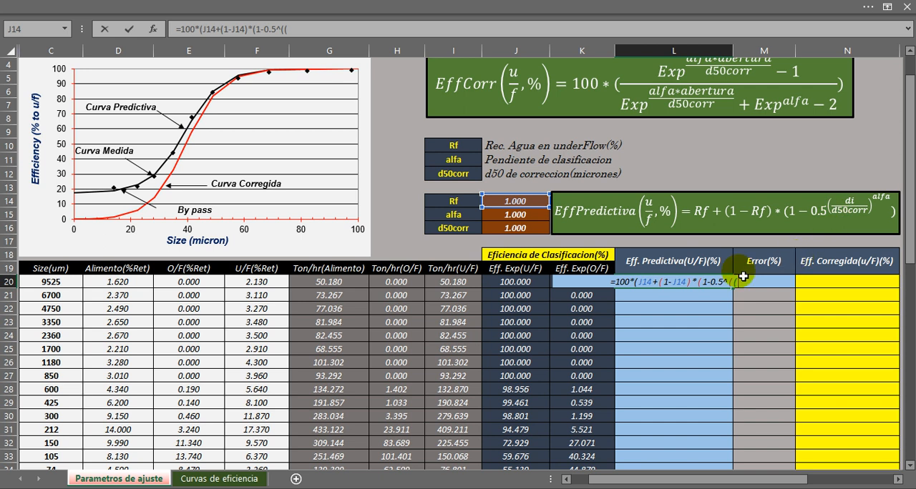
left_click(61, 287)
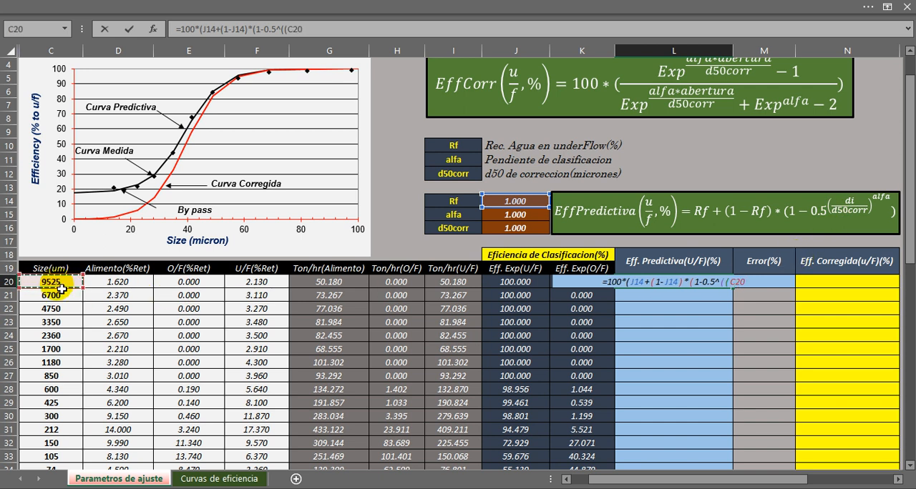
type("/")
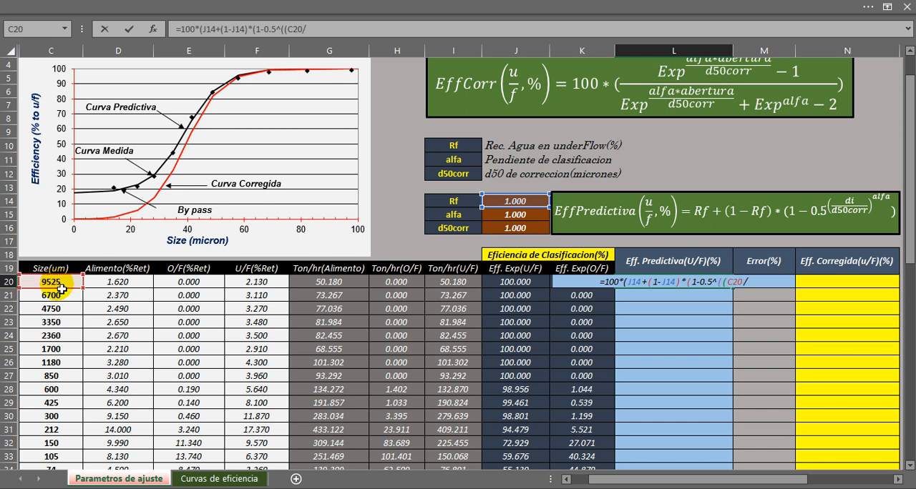
left_click(504, 229)
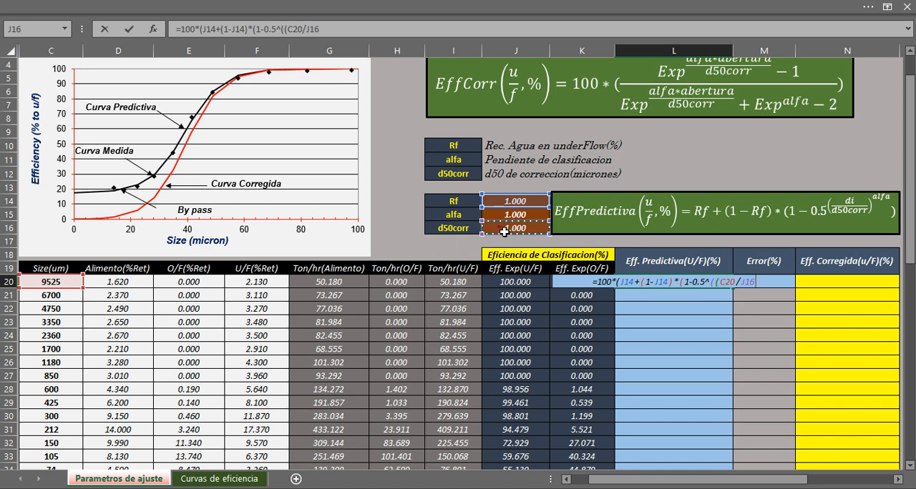
type(")")
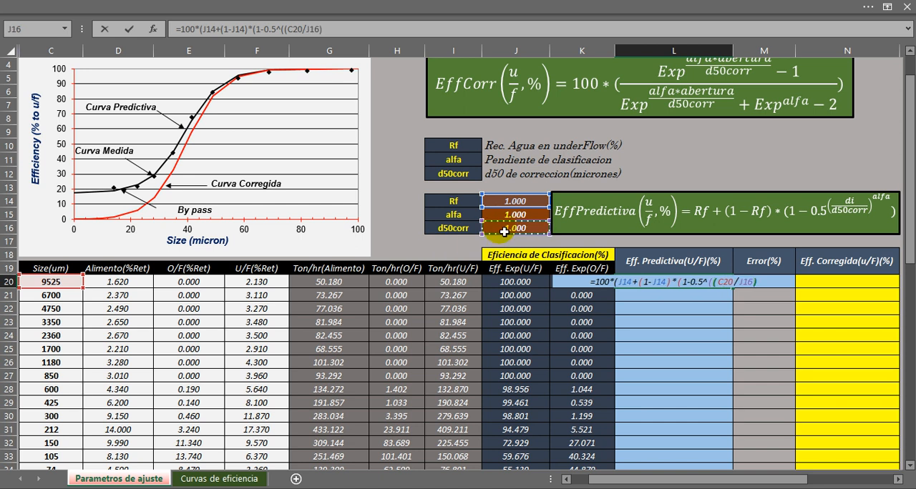
type("^")
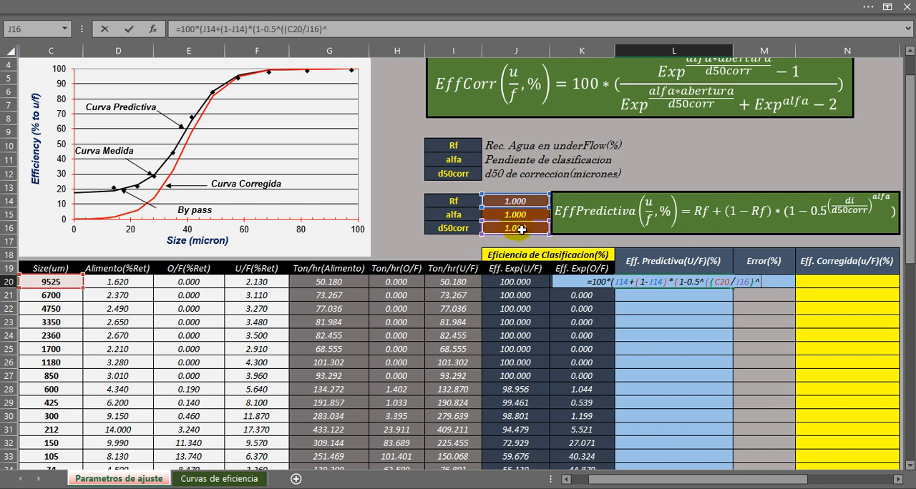
left_click(523, 217)
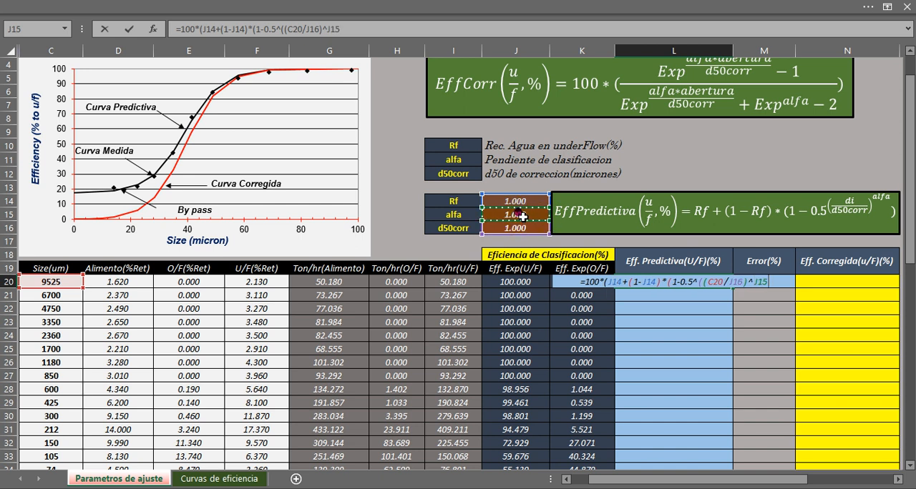
type(")")
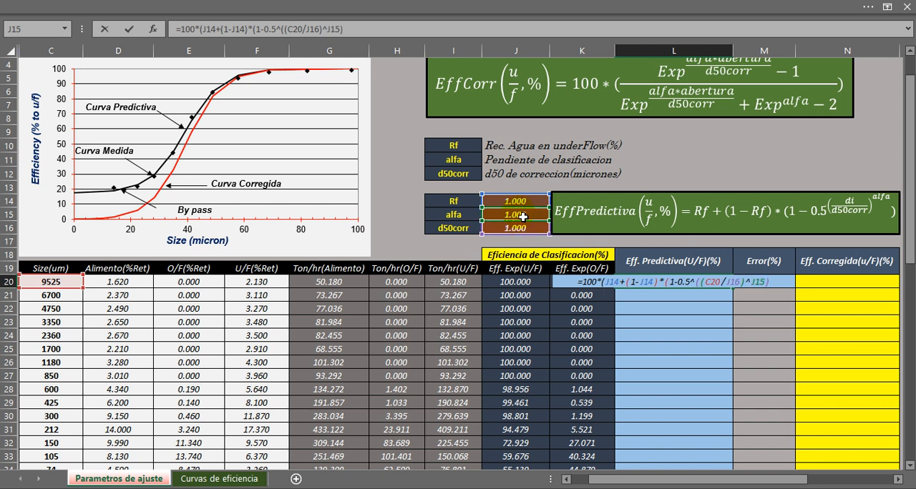
type("))")
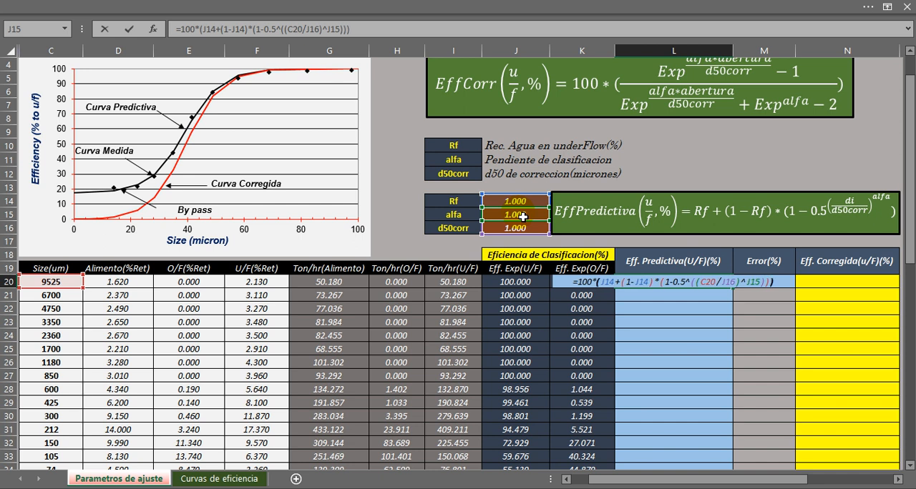
key("Return")
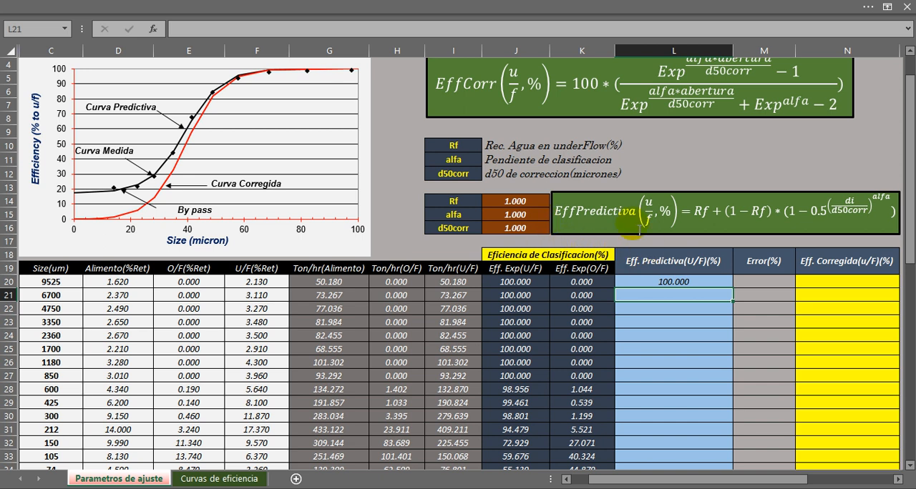
Check how the L20 efficiency is plotted in the Eficiencia de Clasificacion Predictiva//Corregida chart.
left_click(647, 259)
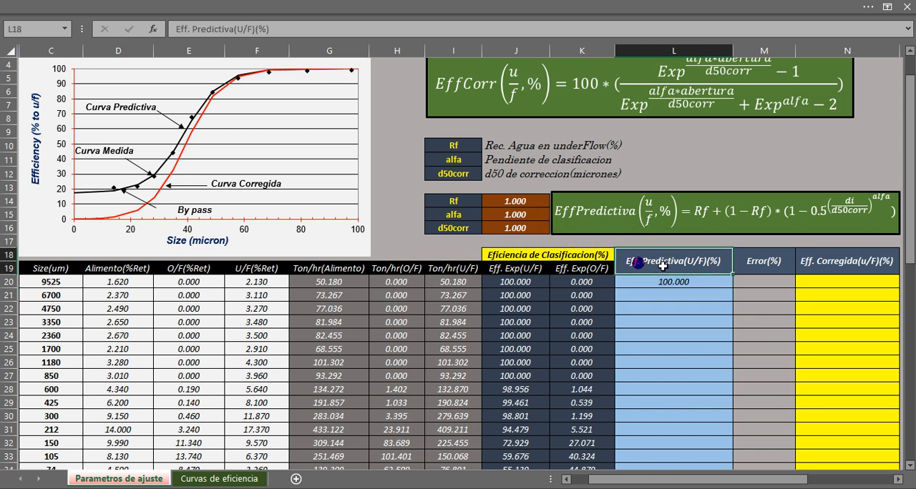
scroll(644, 281, "down", 10)
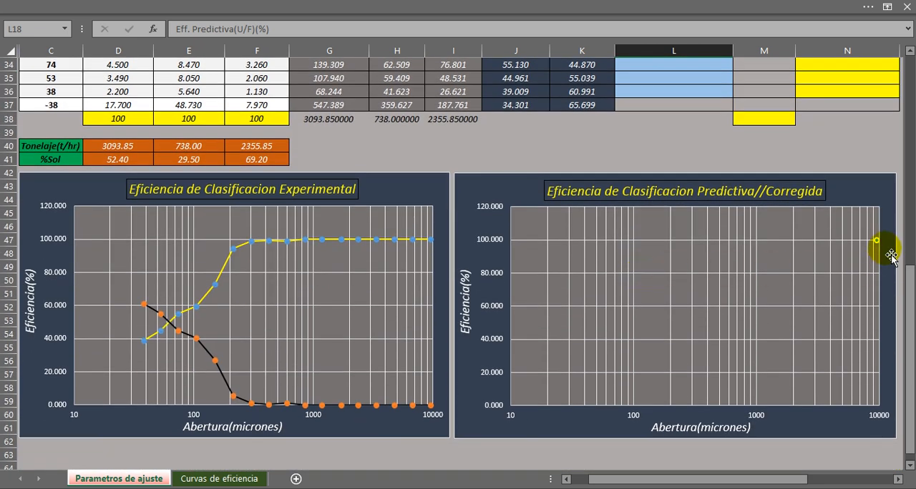
mouse_move(876, 245)
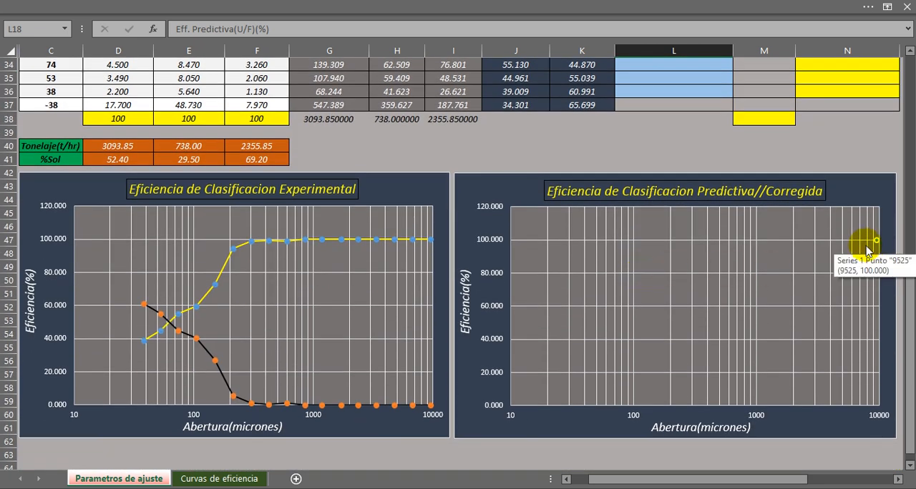
Make the J14, J16 and J15 references absolute in L20, giving =100*($J$14+(1-$J$14)*(1-0.5^((C20/$J$16)^$J$15))).
scroll(828, 258, "up", 9)
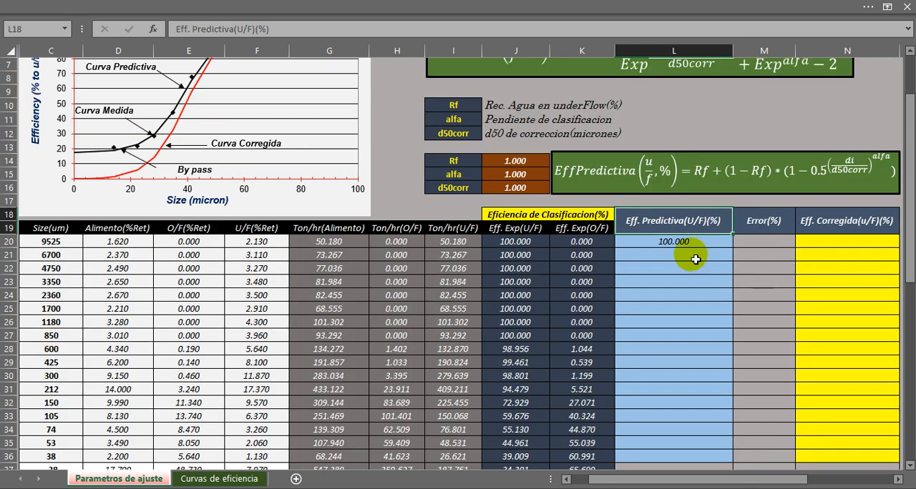
left_click(680, 244)
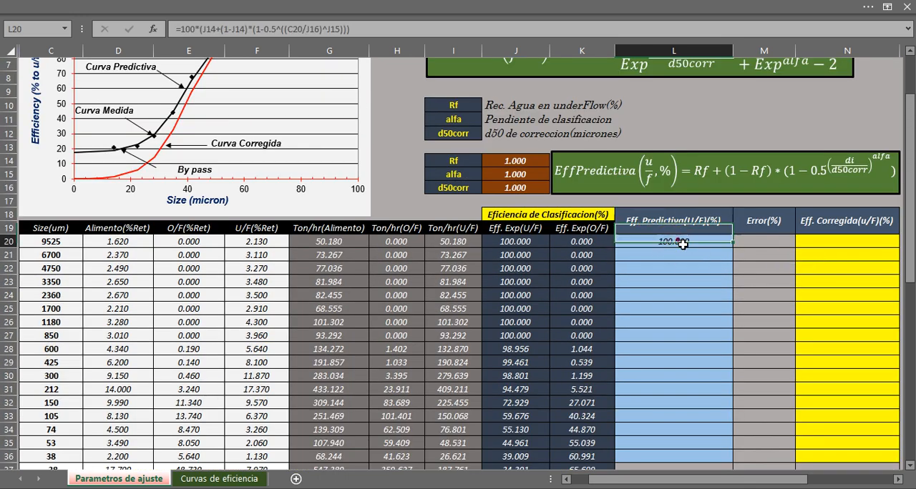
scroll(693, 250, "down", 2)
scroll(693, 246, "down", 7)
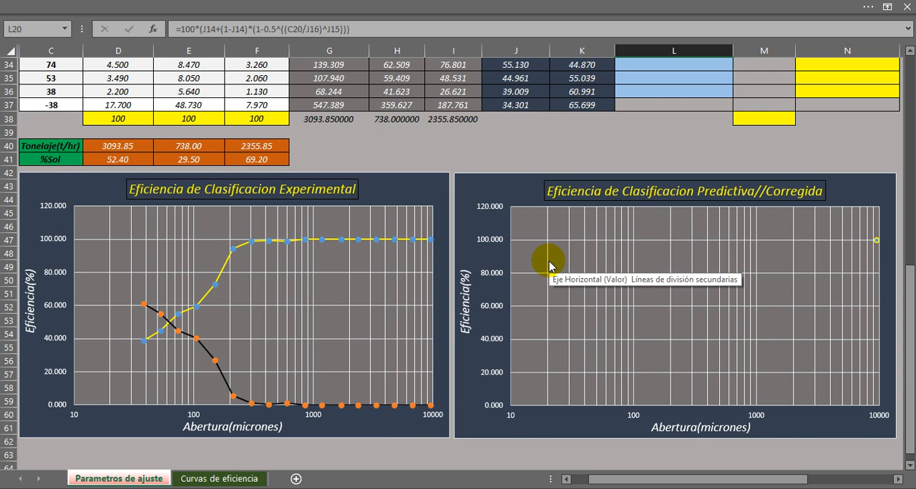
scroll(548, 266, "up", 9)
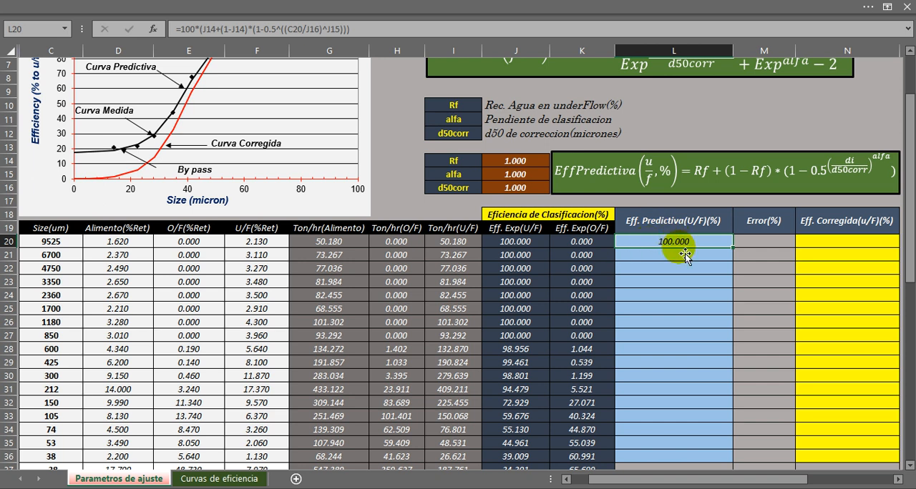
double_click(674, 243)
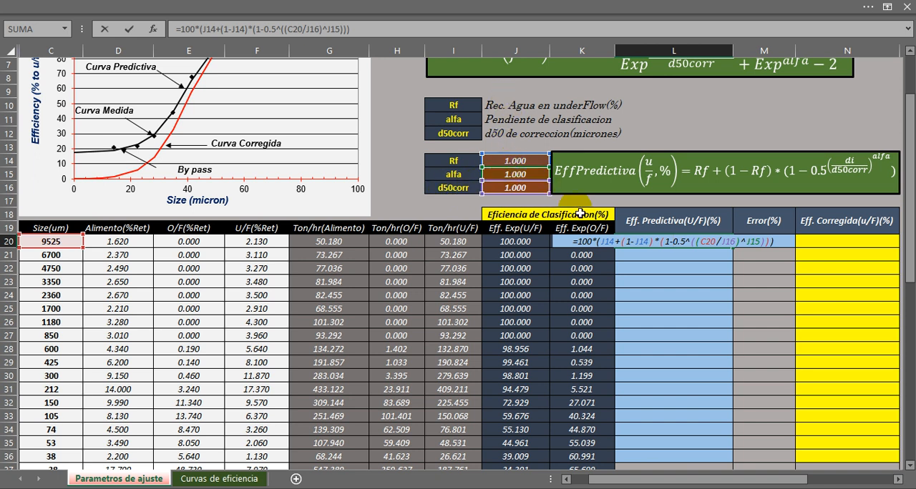
key("F4")
left_click(649, 242)
key("F4")
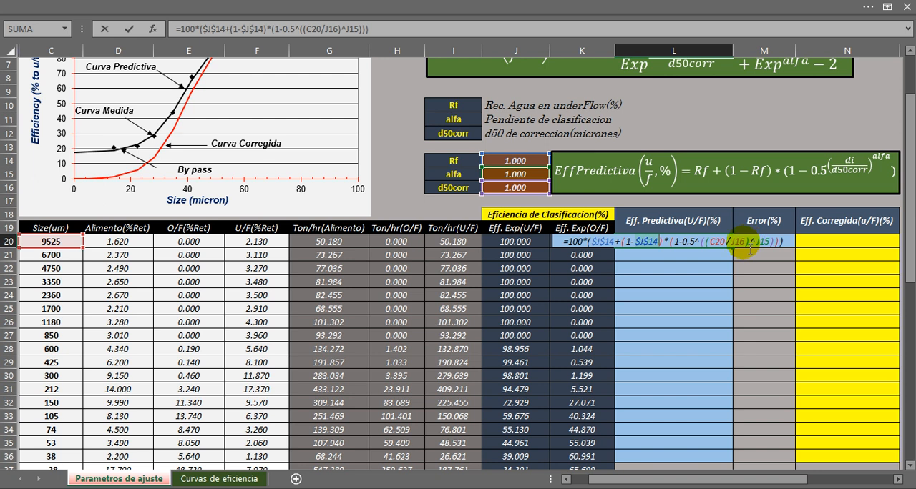
key("F4")
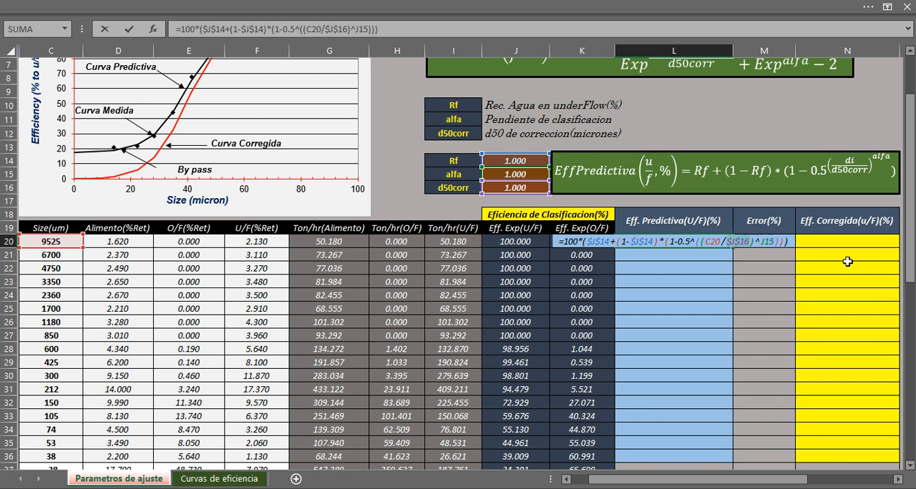
left_click(765, 242)
key("F4")
key("Return")
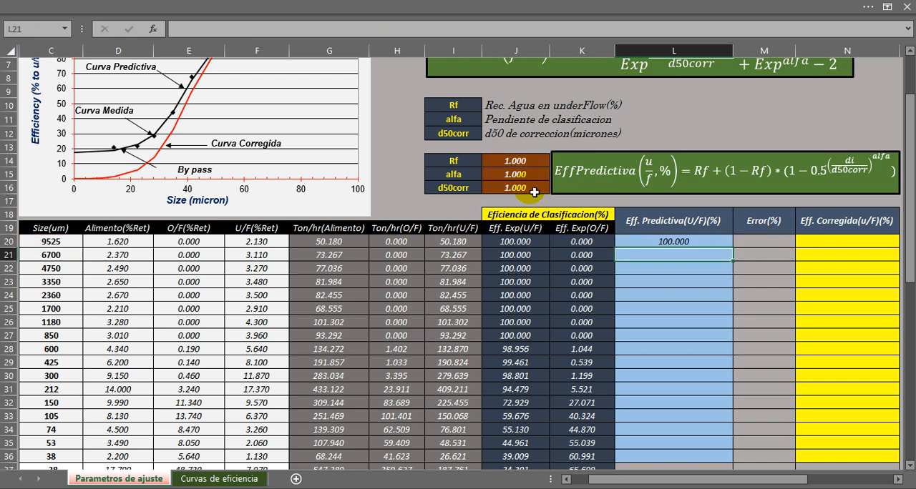
Fill the predicted underflow efficiency formula from L20 down to L35.
scroll(616, 232, "down", 2)
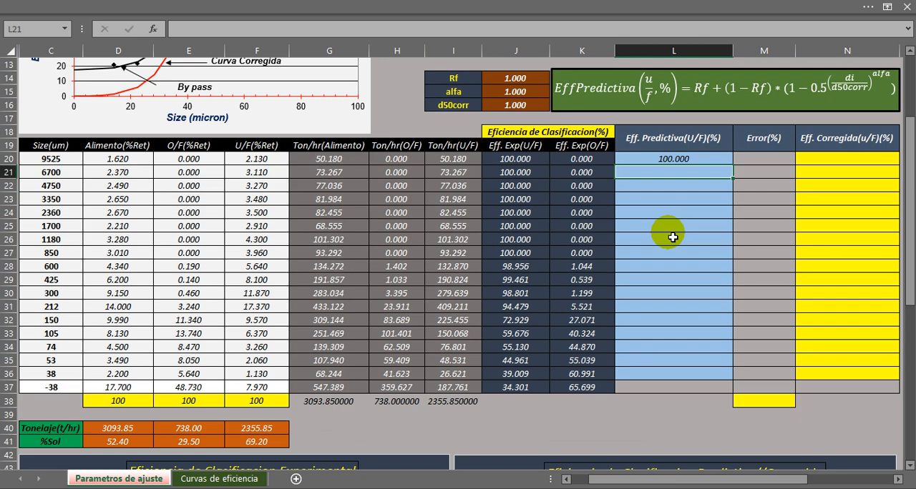
left_click(706, 160)
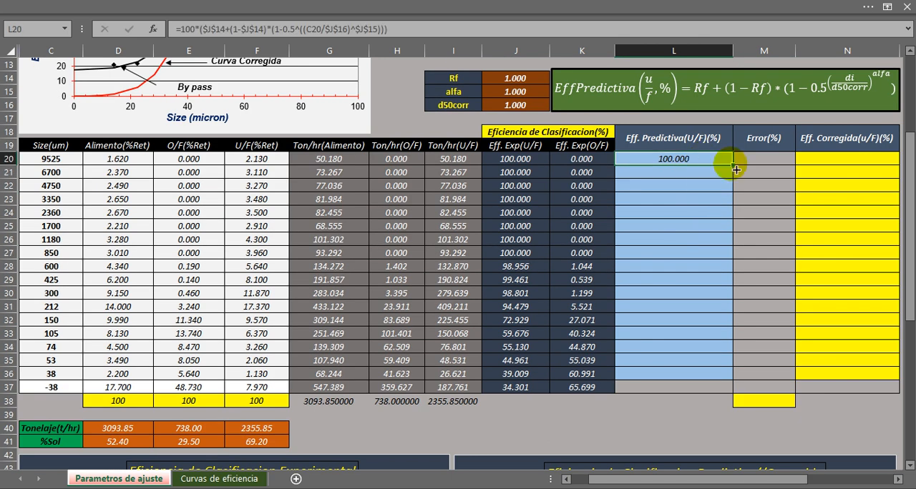
left_click_drag(737, 170, 701, 361)
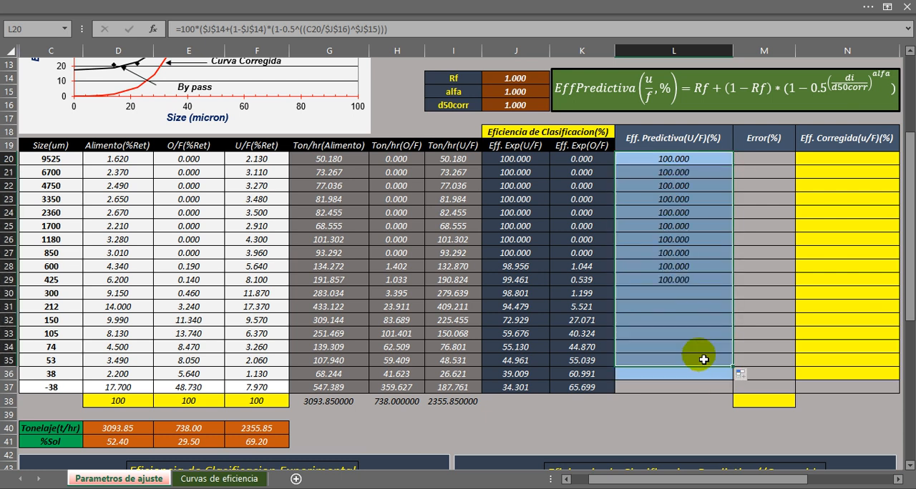
left_click(669, 161)
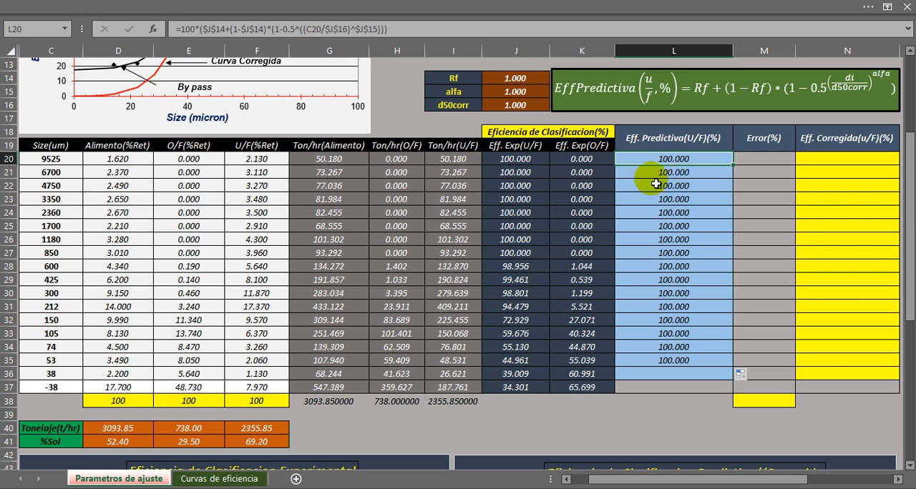
Check the predictive efficiency chart and set the Rf parameter in J14 to 0.3.
scroll(735, 243, "down", 5)
scroll(735, 243, "down", 3)
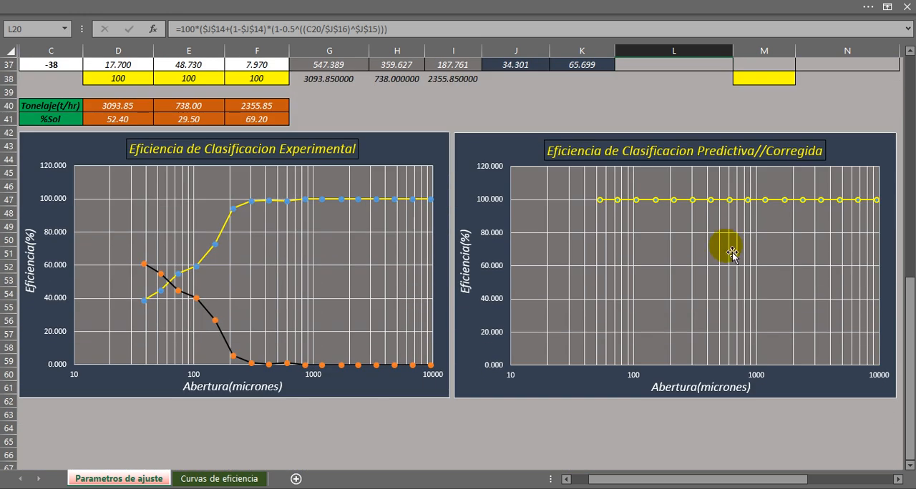
scroll(725, 254, "up", 1)
scroll(707, 265, "up", 1)
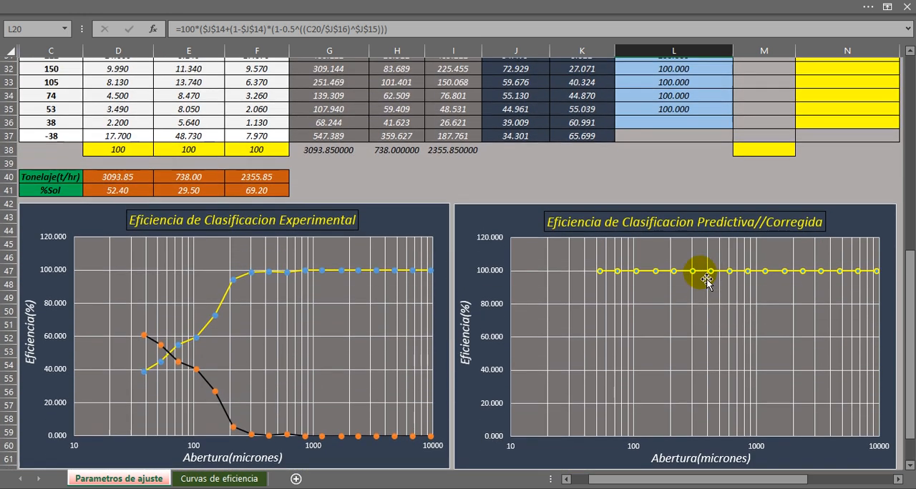
scroll(697, 290, "up", 9)
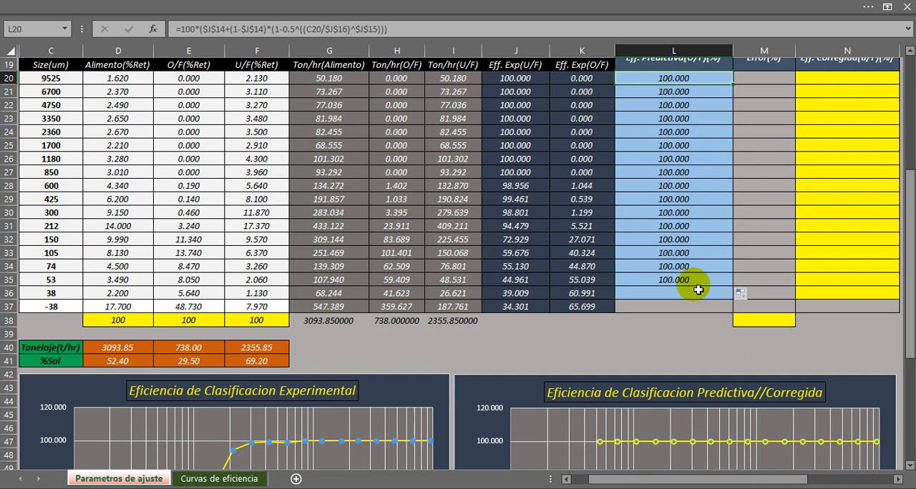
scroll(697, 290, "down", 1)
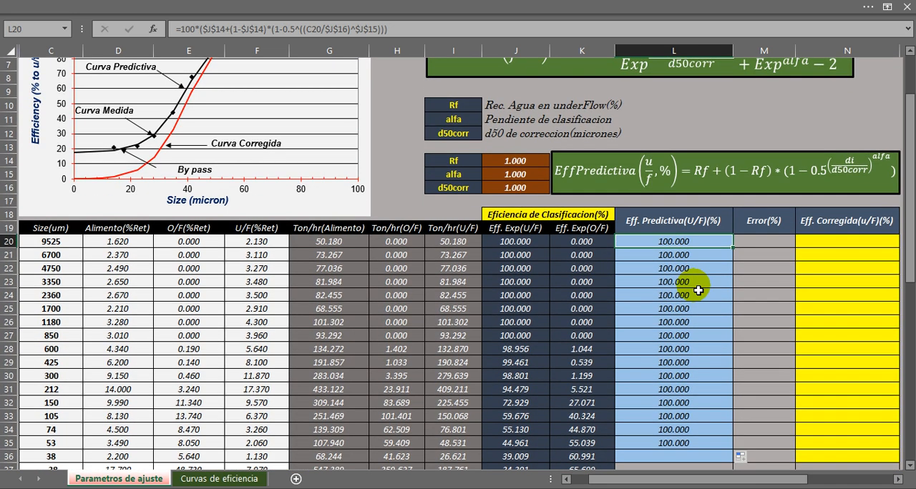
left_click(509, 163)
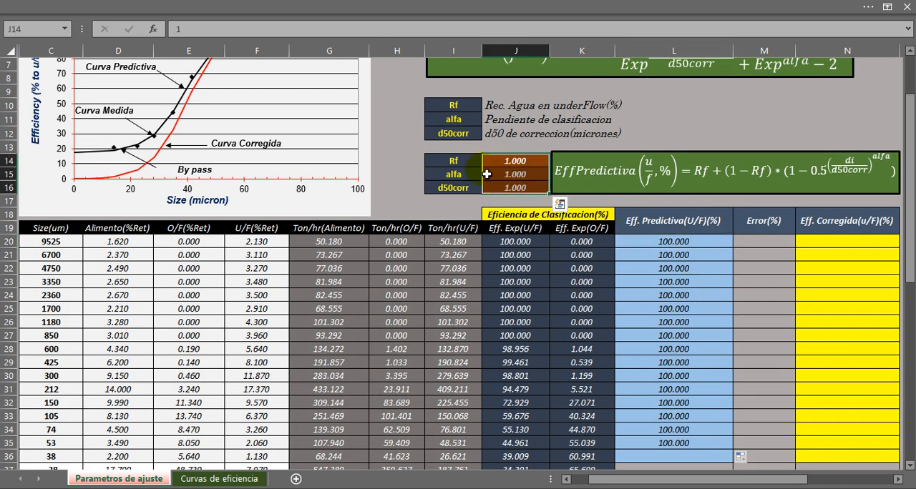
left_click(453, 161)
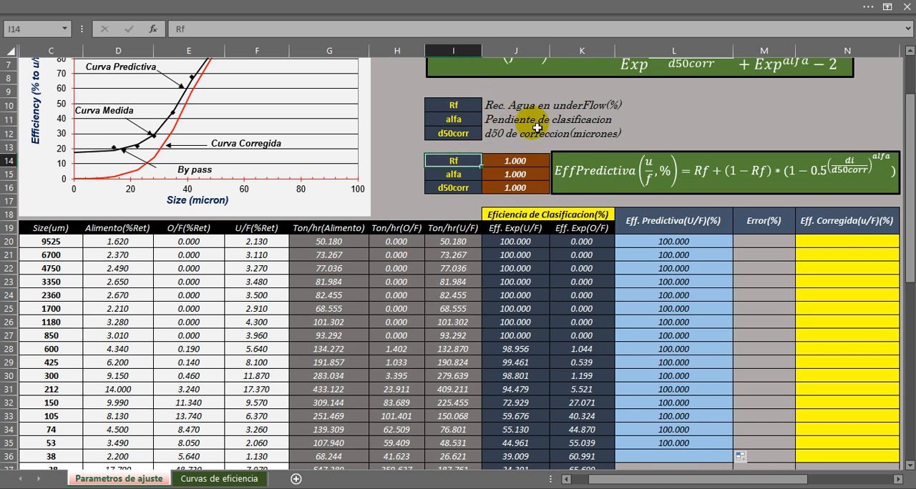
left_click(504, 160)
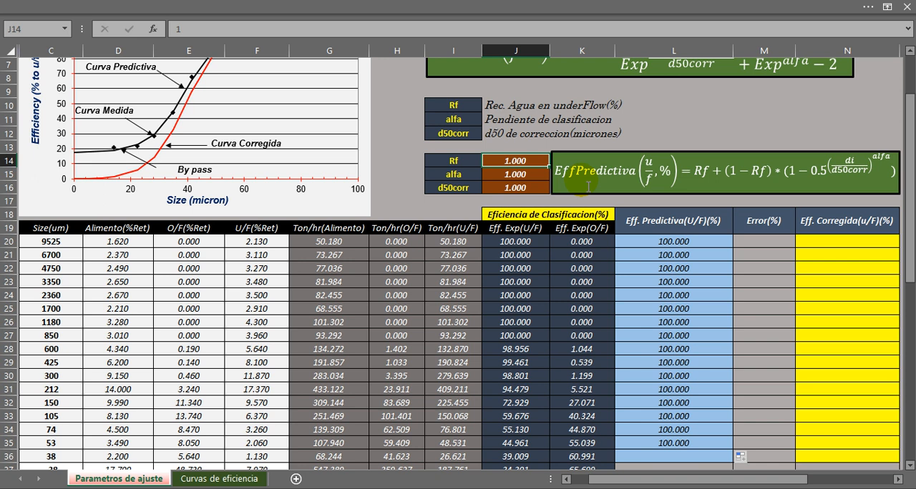
type("0.3")
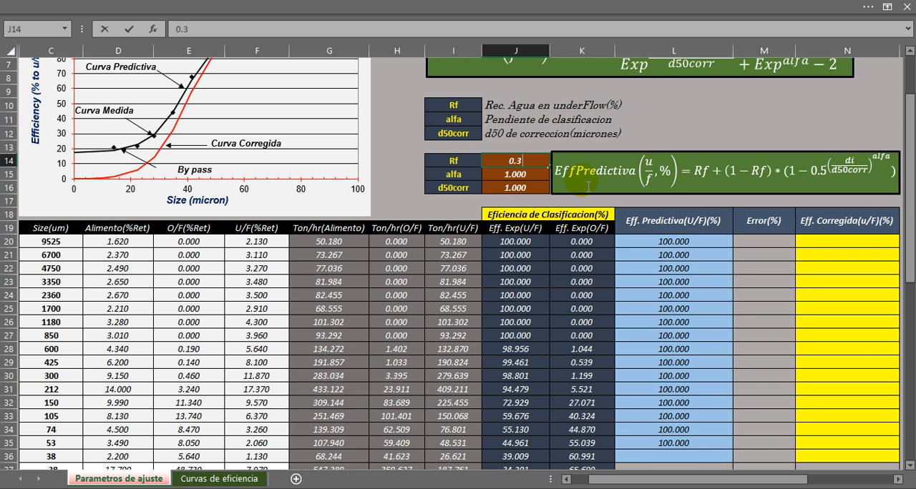
key("Return")
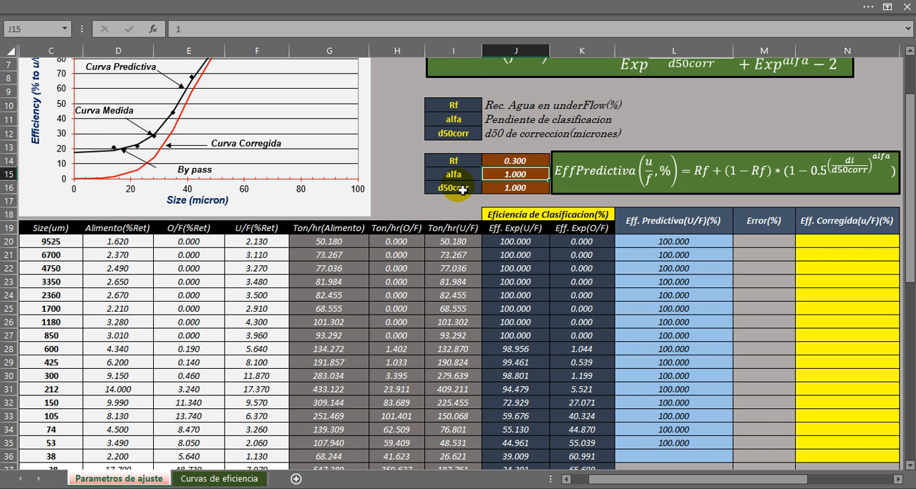
Set the alfa parameter in J15 to 2.5 and d50corr in J16 to 150.
type("2.5")
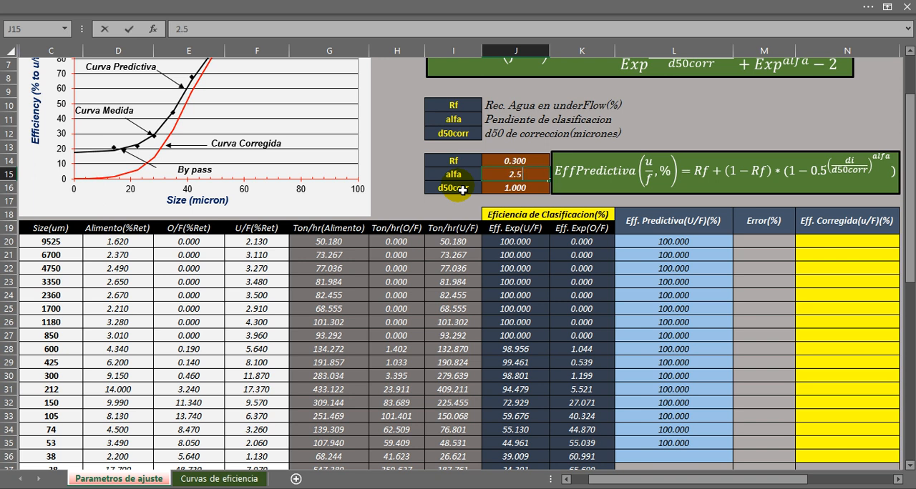
key("Return")
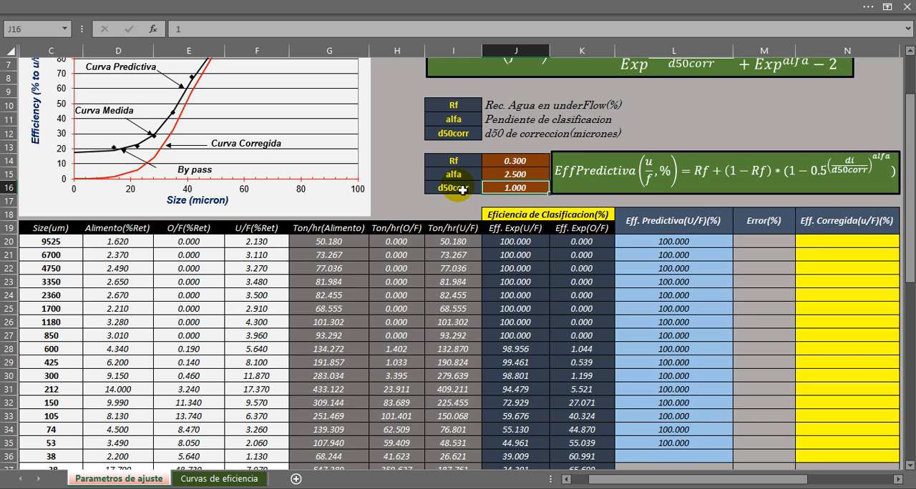
key("Up")
key("Left")
key("Down")
key("Right")
key("F2")
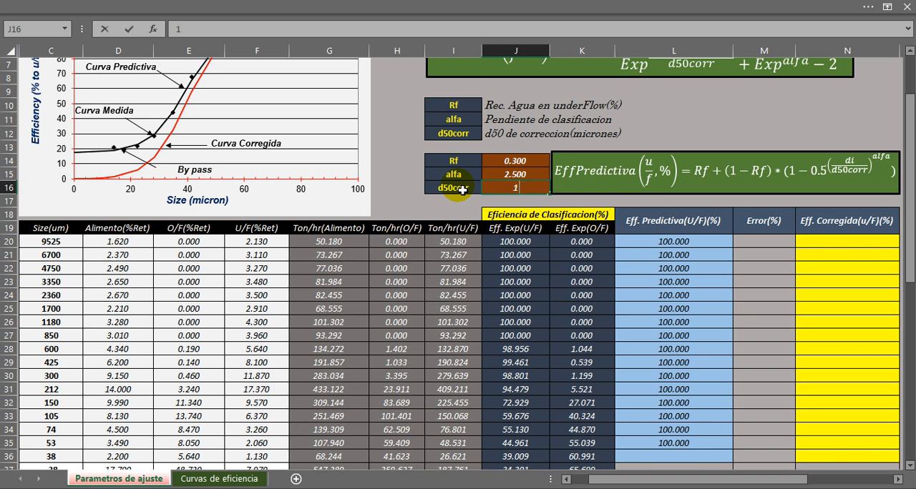
key("Return")
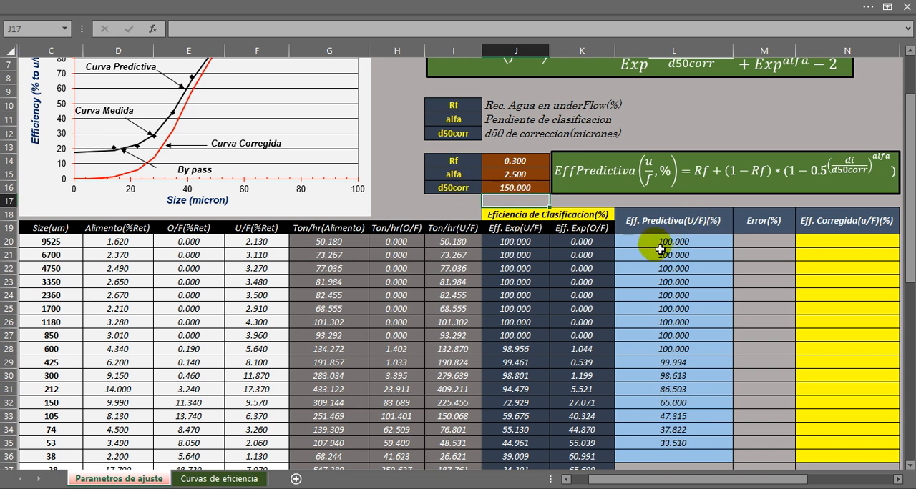
Fill the predicted efficiency formula from L20 down through L36 to include the 38 micron size.
left_click_drag(659, 248, 680, 455)
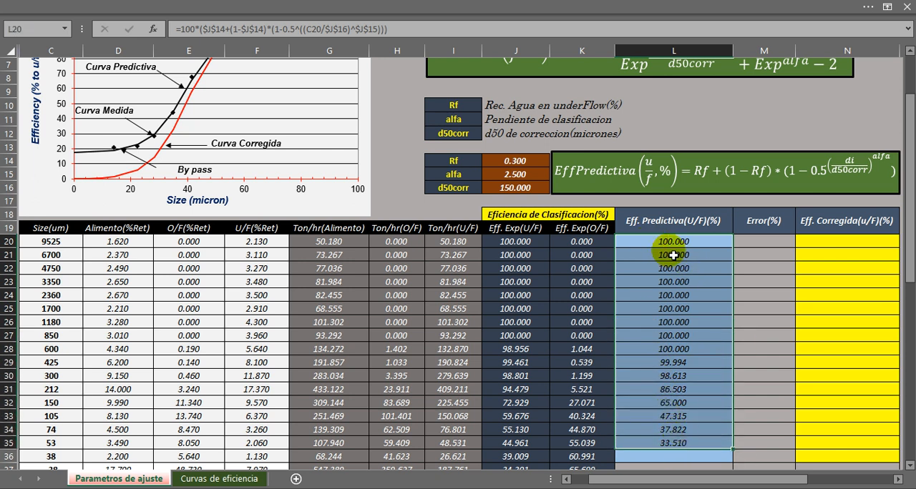
left_click(704, 247)
scroll(724, 236, "down", 2)
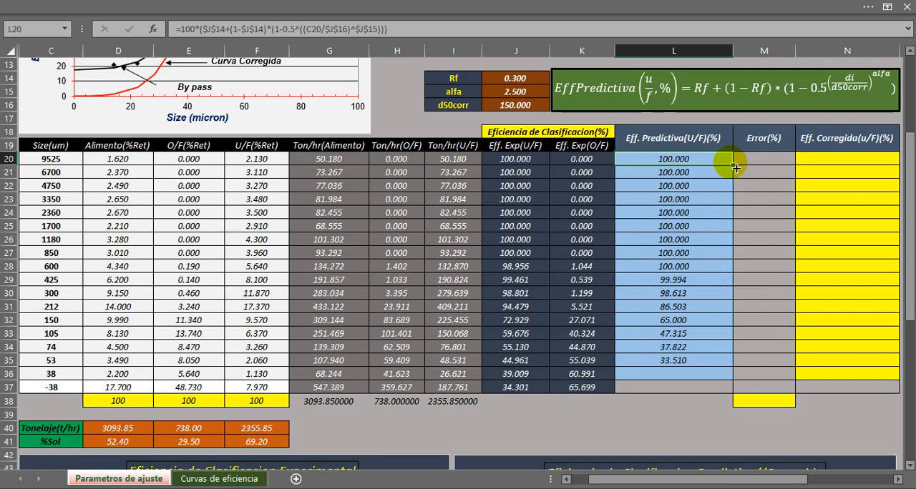
left_click_drag(737, 170, 713, 386)
left_click(699, 333)
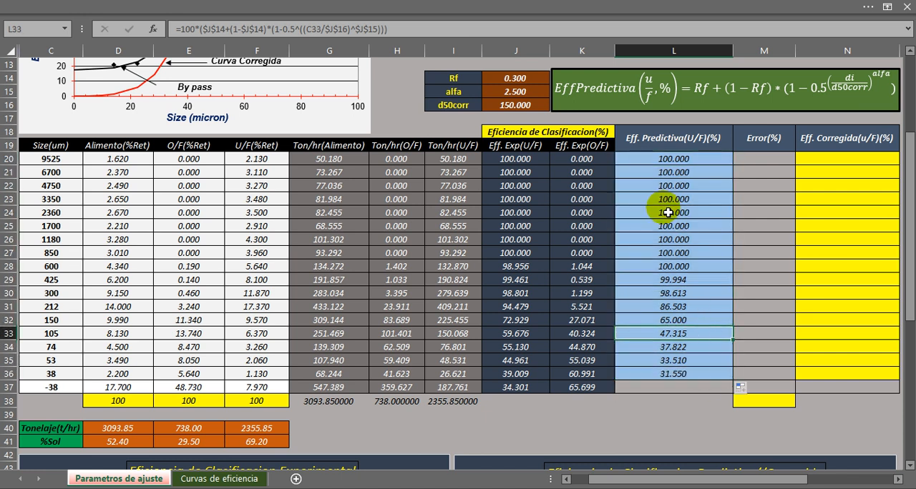
Compare the predictive efficiency curve and column L values with the experimental chart and the Eff. Exp(U/F) column.
scroll(666, 214, "down", 6)
scroll(678, 225, "down", 1)
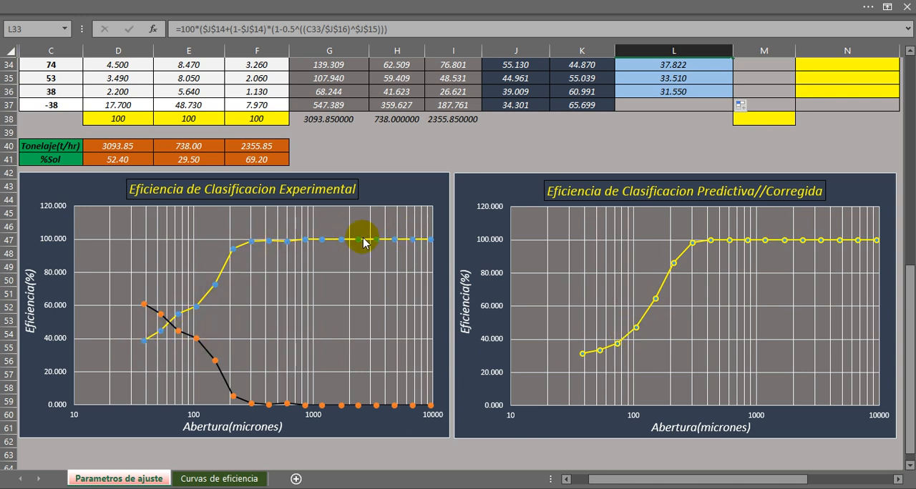
scroll(547, 323, "up", 8)
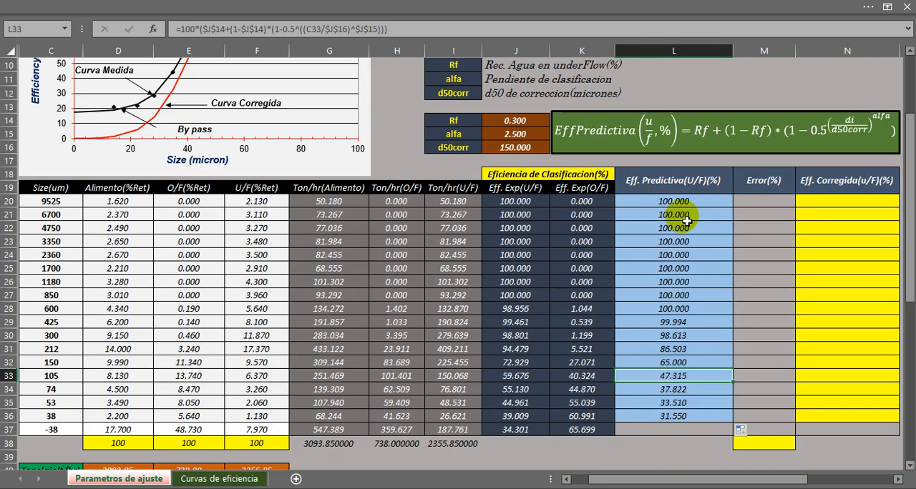
left_click(670, 187)
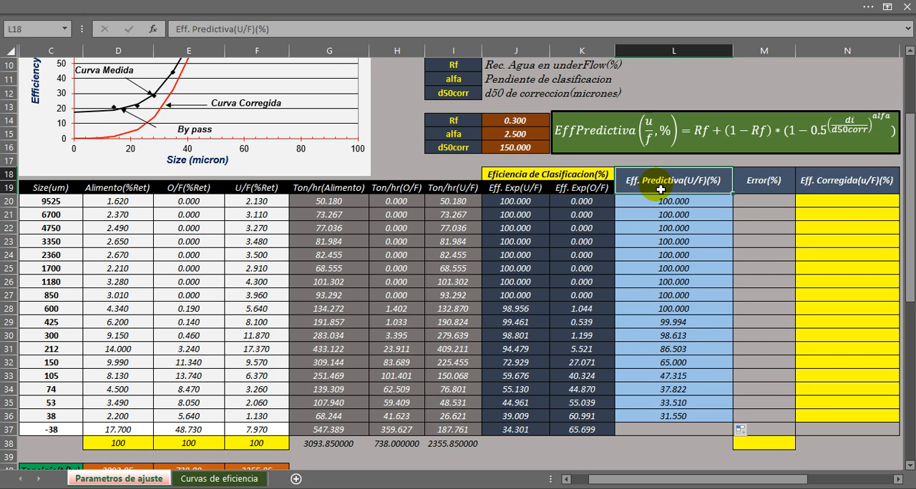
left_click_drag(673, 204, 675, 421)
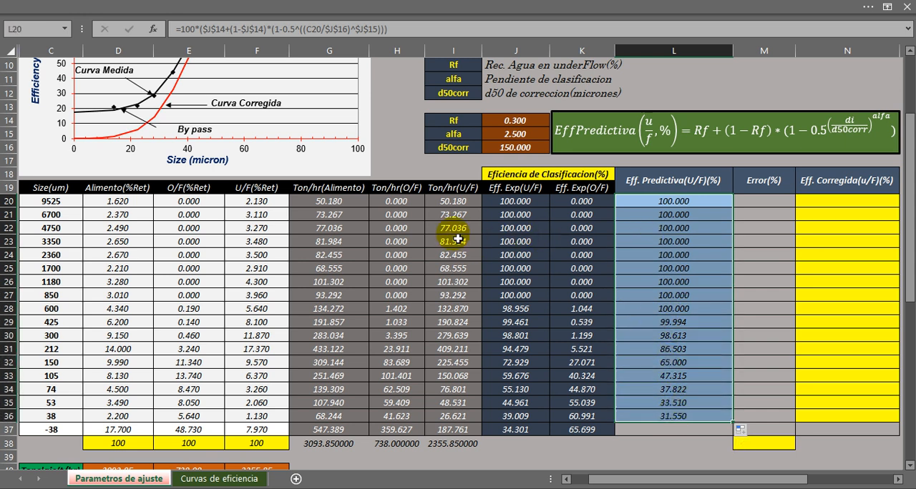
left_click_drag(514, 202, 521, 427)
left_click(705, 374)
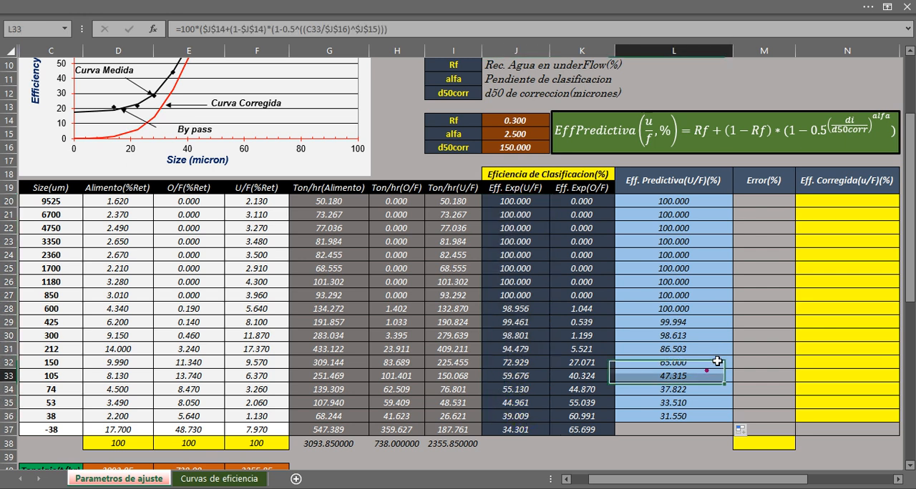
Enter the squared-error formula =(J20-L20)^2 in M20, comparing experimental and predicted underflow efficiency for the 9525 micron size.
left_click(752, 201)
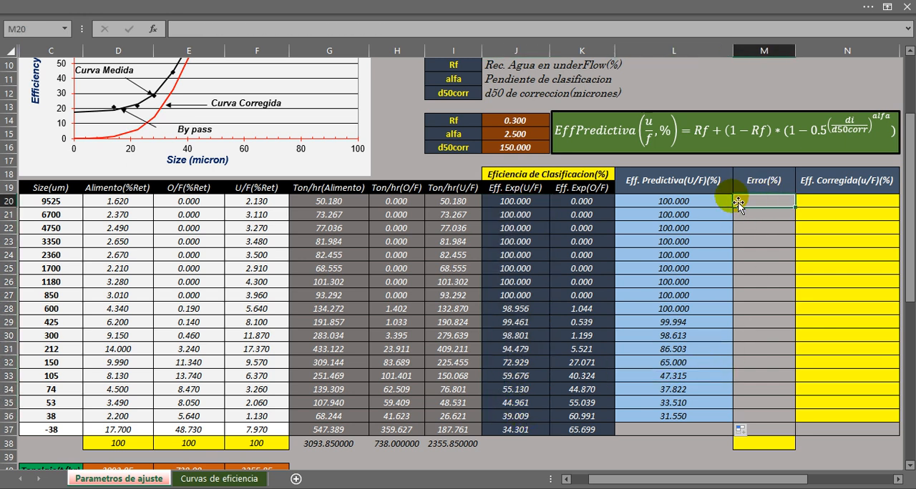
key("F2")
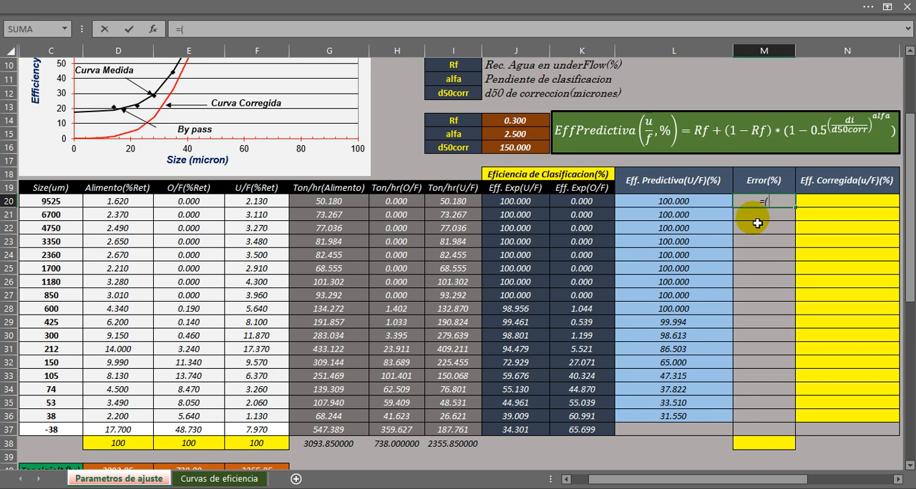
type("=(")
left_click(528, 207)
type("-")
left_click(659, 204)
type(")^2")
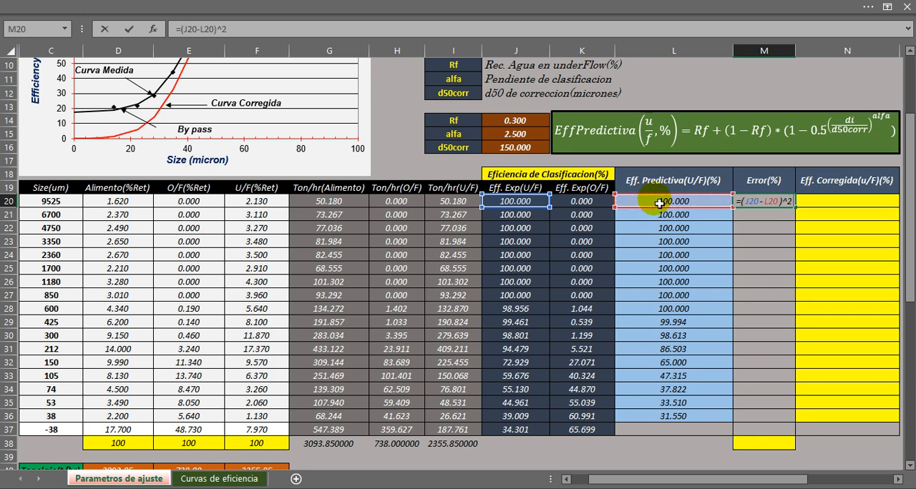
key("Return")
Fill the squared-error formula from M20 down through M36.
left_click(761, 201)
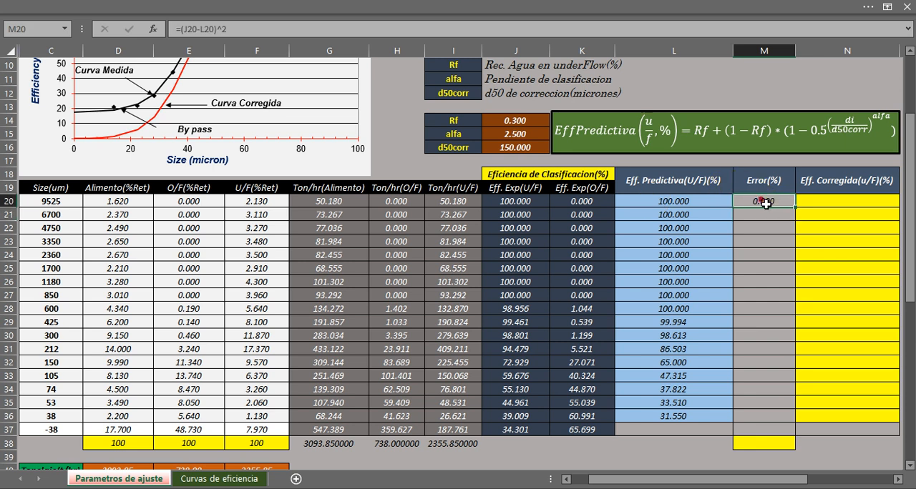
left_click_drag(795, 208, 790, 425)
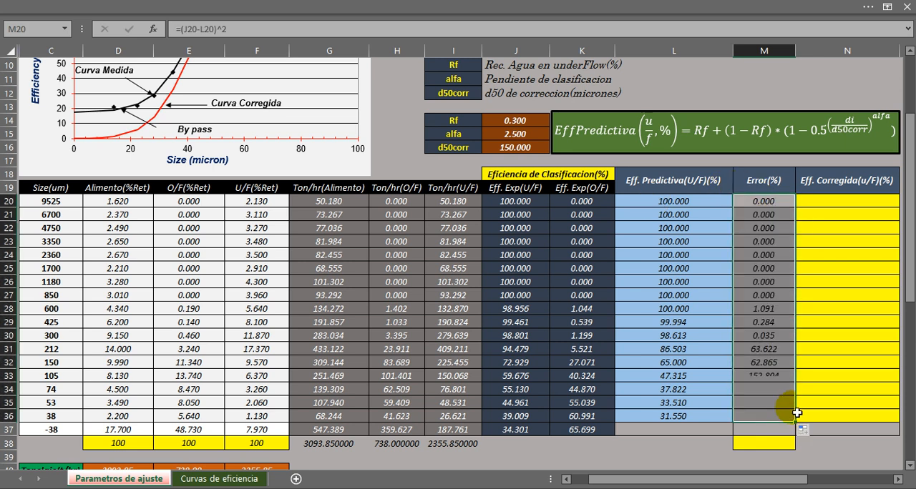
left_click(761, 375)
Total the Error(%) column in M38 with =SUMA(M20:M36).
left_click(759, 444)
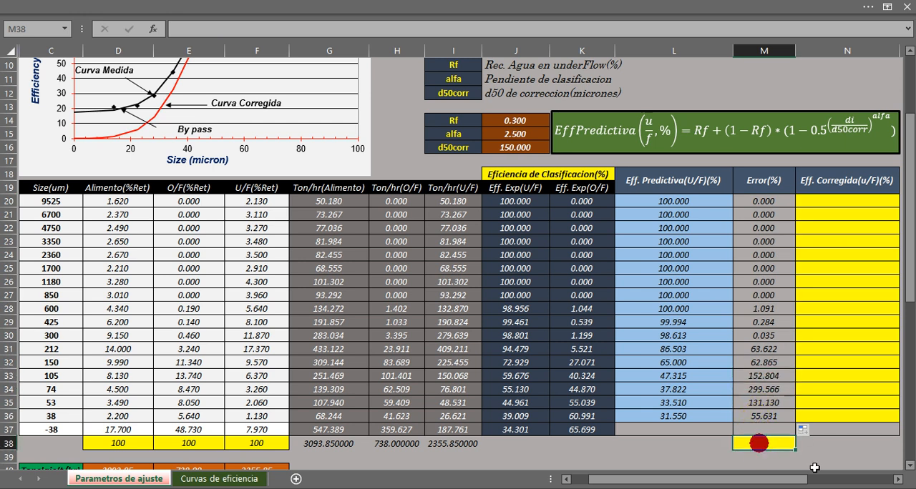
double_click(758, 447)
type("=suma(")
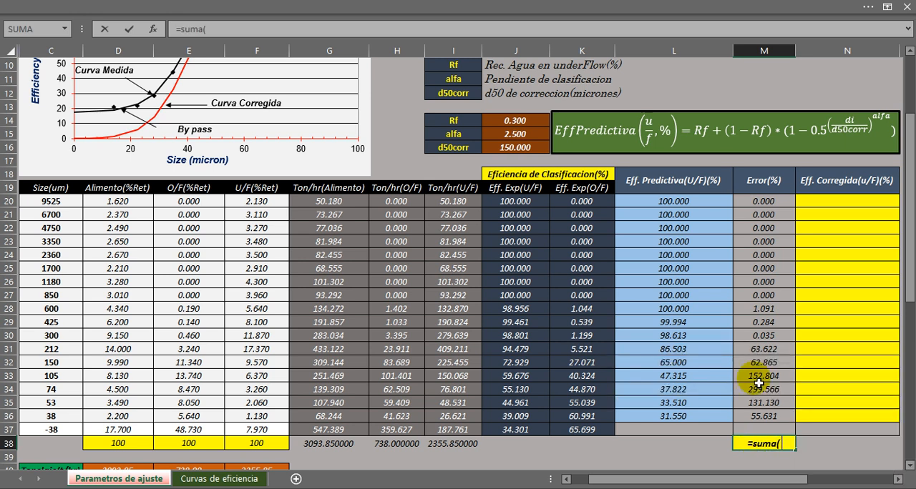
left_click_drag(766, 203, 757, 414)
type(")")
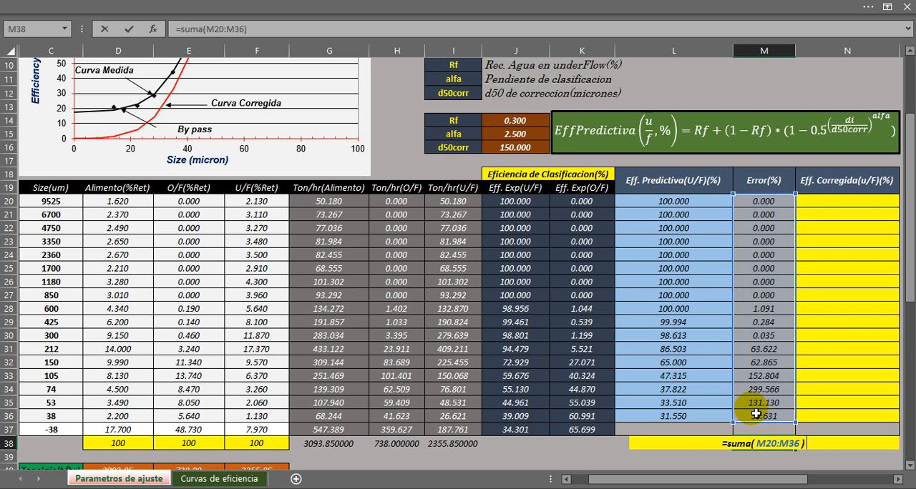
key("Return")
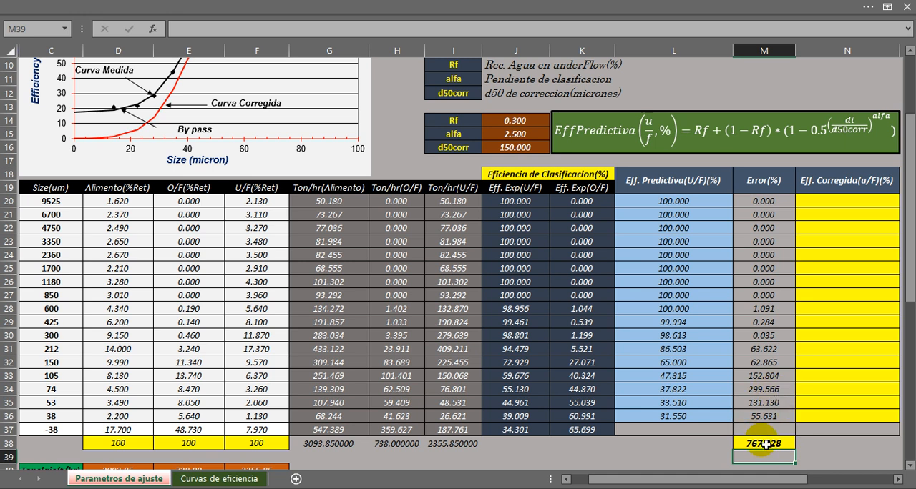
left_click(765, 444)
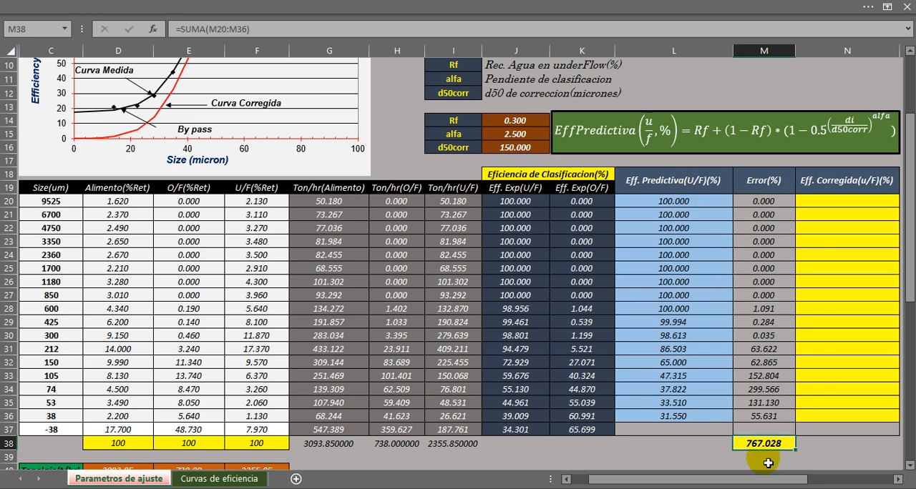
Show the ribbon tabs and review the Rf, alfa and d50corr parameters in J14:J16 together with the total error in M38.
left_click(887, 7)
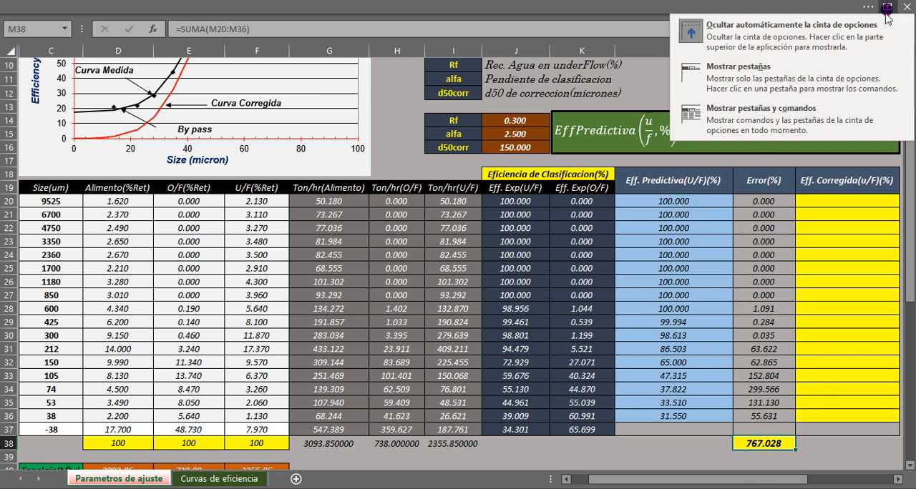
left_click(757, 77)
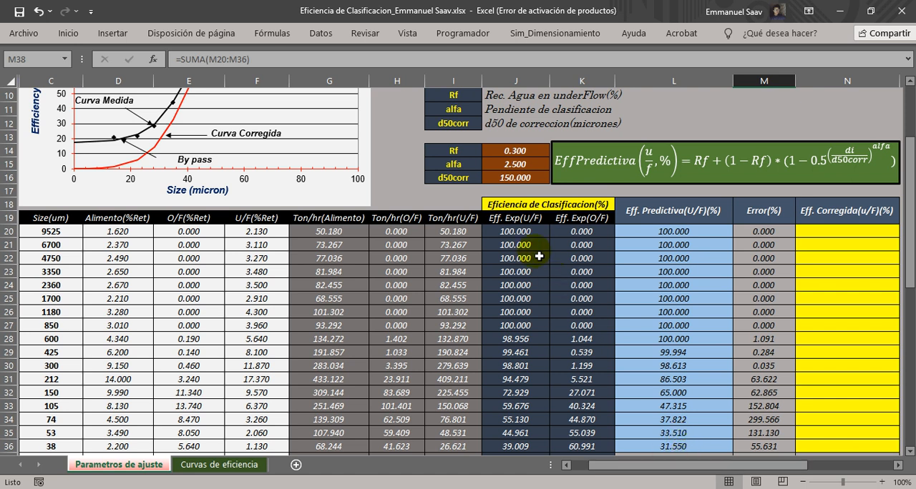
scroll(510, 244, "up", 2)
left_click_drag(458, 231, 458, 259)
left_click_drag(508, 256, 510, 259)
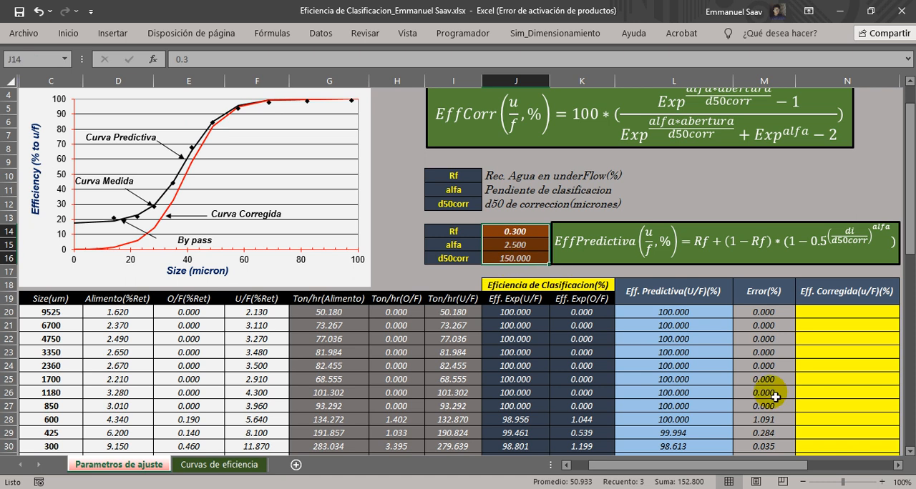
scroll(763, 389, "down", 3)
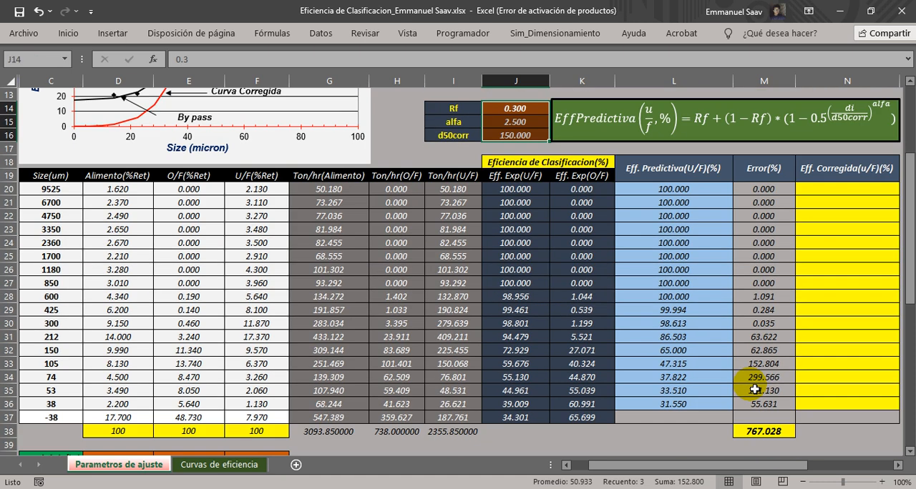
left_click(764, 434)
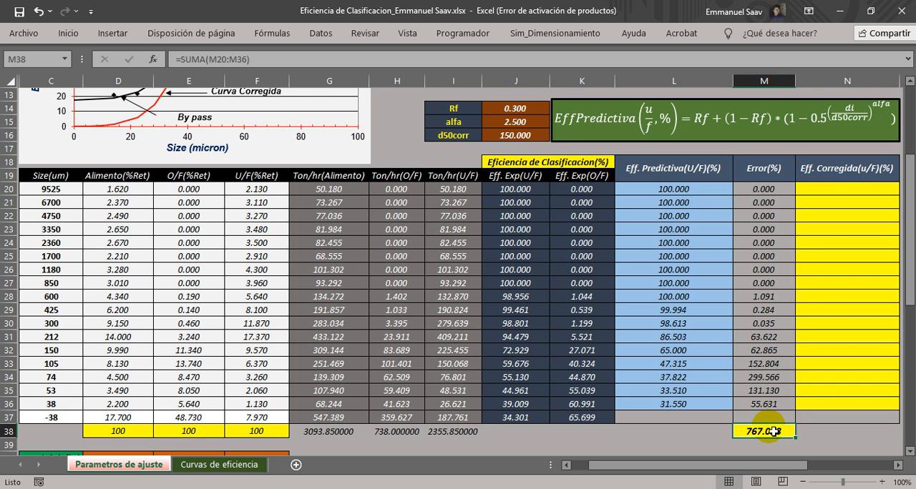
Examine the Eff. Exp(U/F) column and compare the experimental and predictive efficiency charts below the table.
left_click_drag(525, 190, 521, 419)
left_click(533, 350)
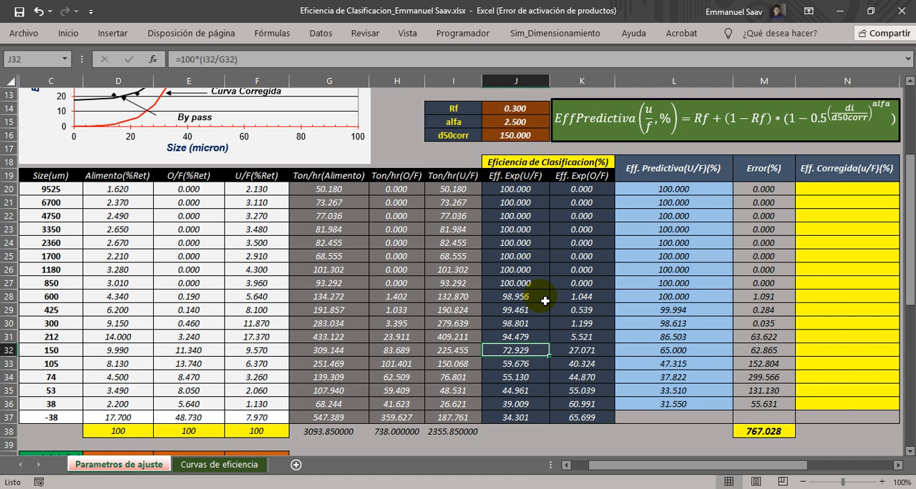
scroll(545, 301, "down", 8)
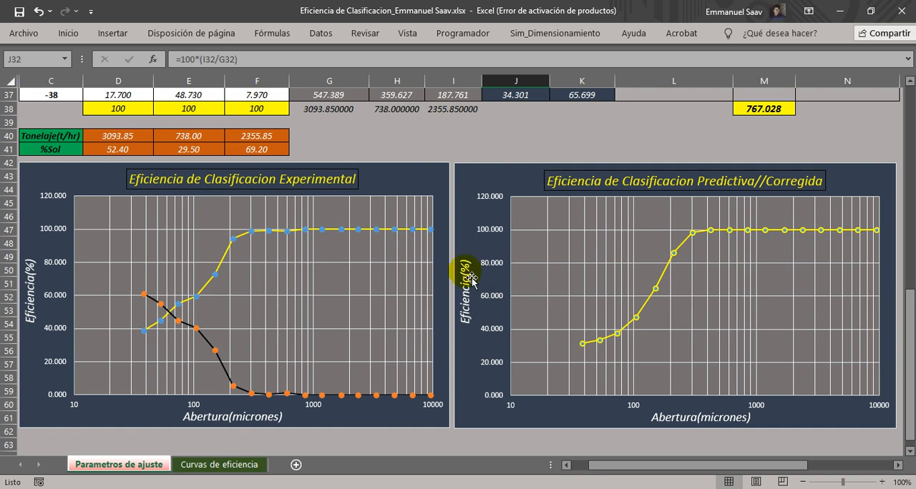
scroll(383, 307, "up", 9)
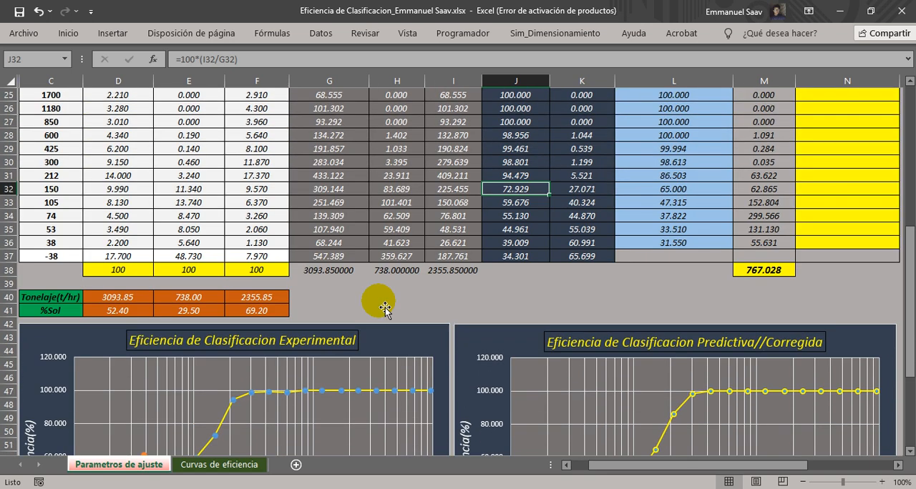
scroll(384, 307, "down", 1)
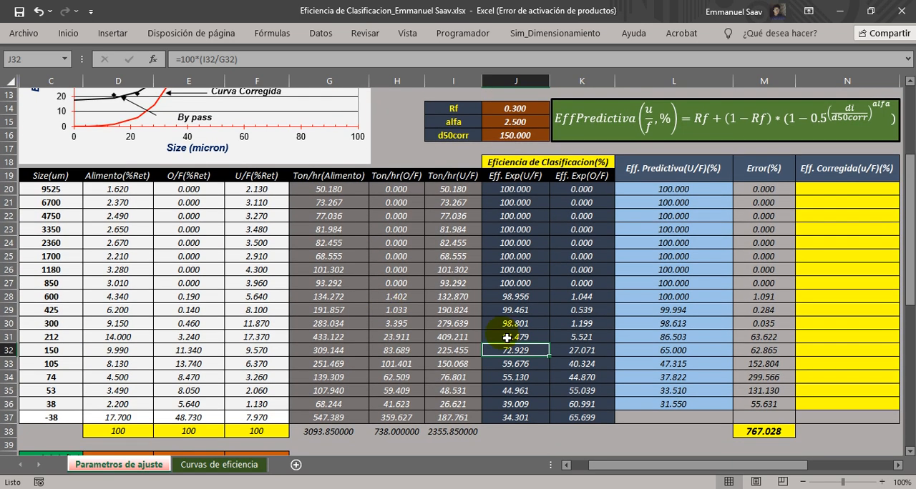
View the combined chart on the Curvas de eficiencia sheet with the ribbon auto-hidden, and compare the experimental and predictive underflow curves.
left_click(218, 469)
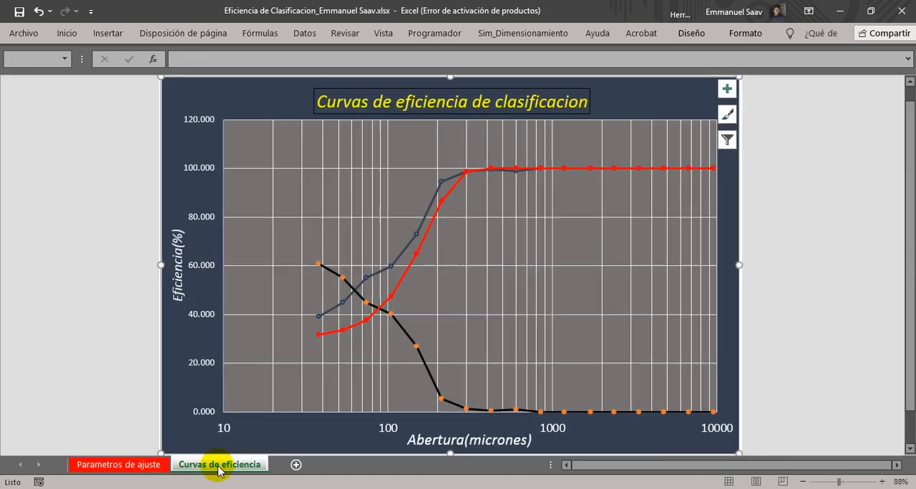
left_click(809, 11)
left_click(694, 41)
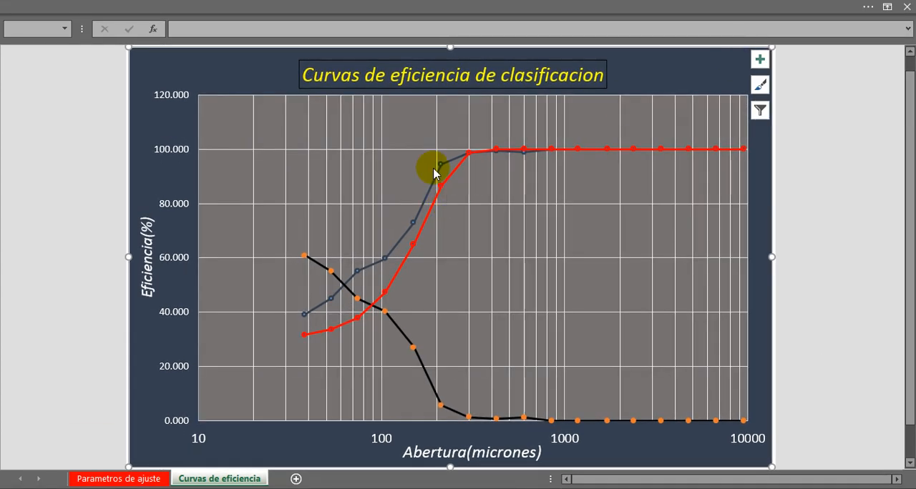
left_click(418, 115)
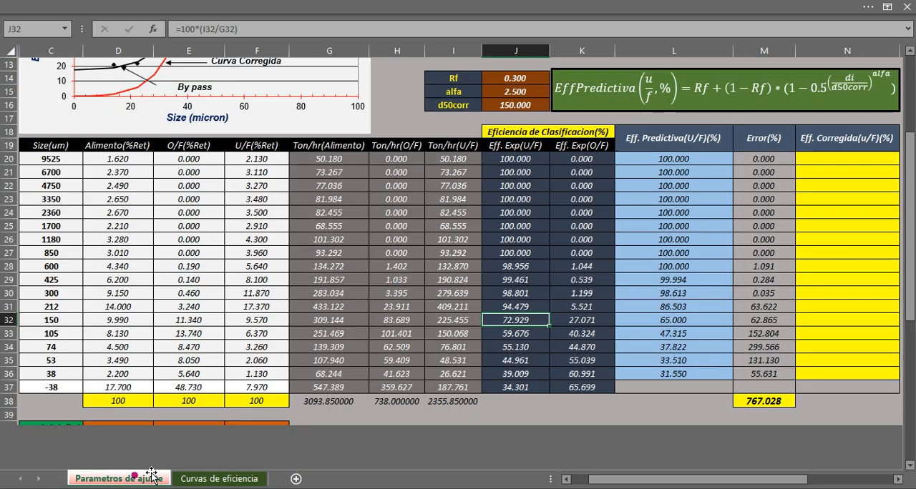
Recheck Rf and d50corr on the Parametros de ajuste sheet, and inspect the predictive curve's 300 micron point on the Curvas de eficiencia chart.
left_click(139, 478)
scroll(542, 264, "up", 3)
left_click(517, 204)
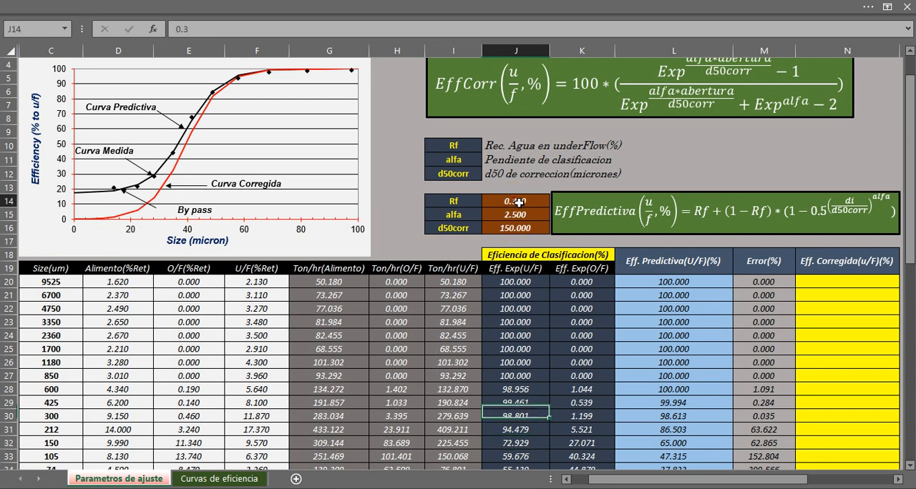
left_click(517, 227)
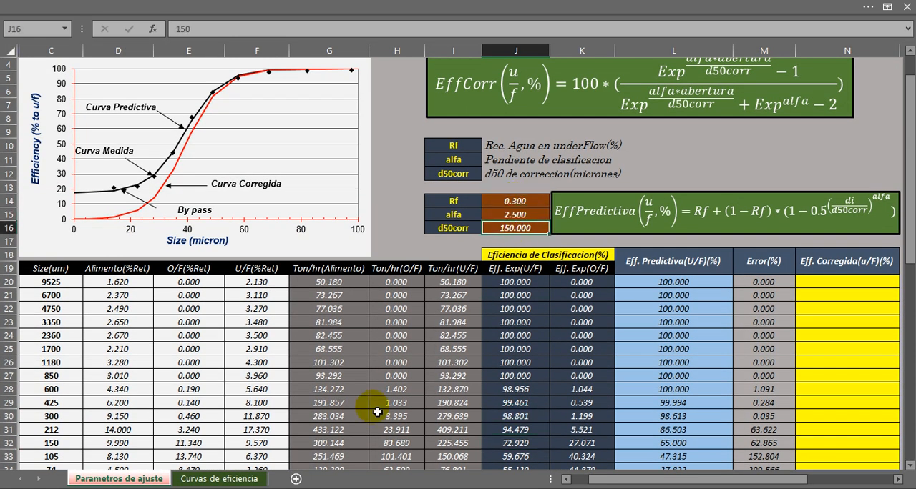
left_click(221, 481)
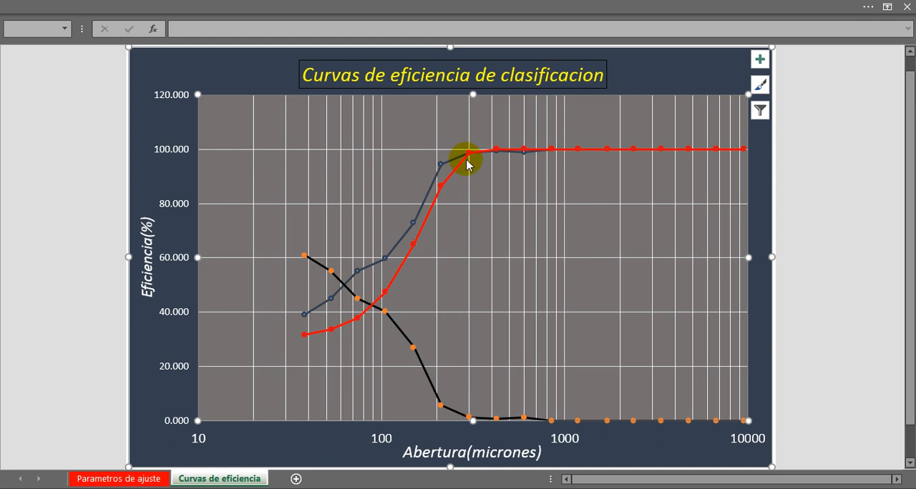
mouse_move(469, 163)
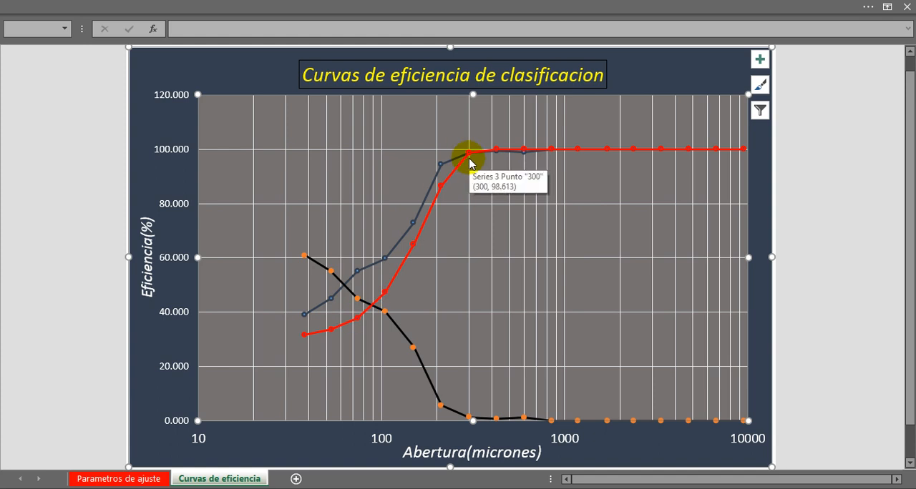
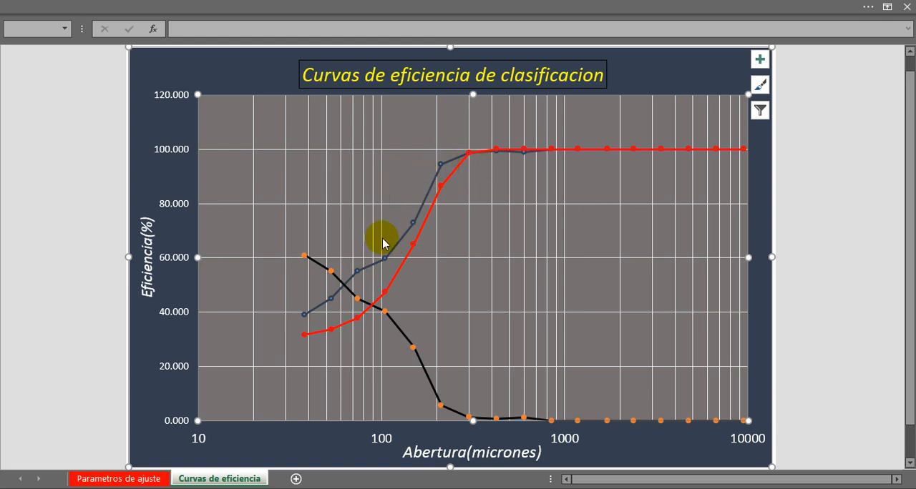
Return to the Parametros de ajuste sheet and review the Rf, alfa and d50corr values in J14:J16.
left_click(100, 477)
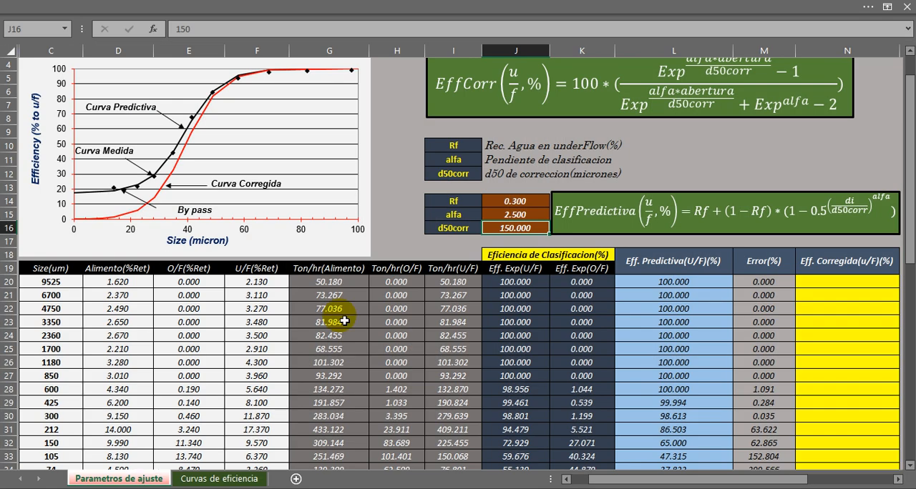
left_click_drag(517, 201, 518, 228)
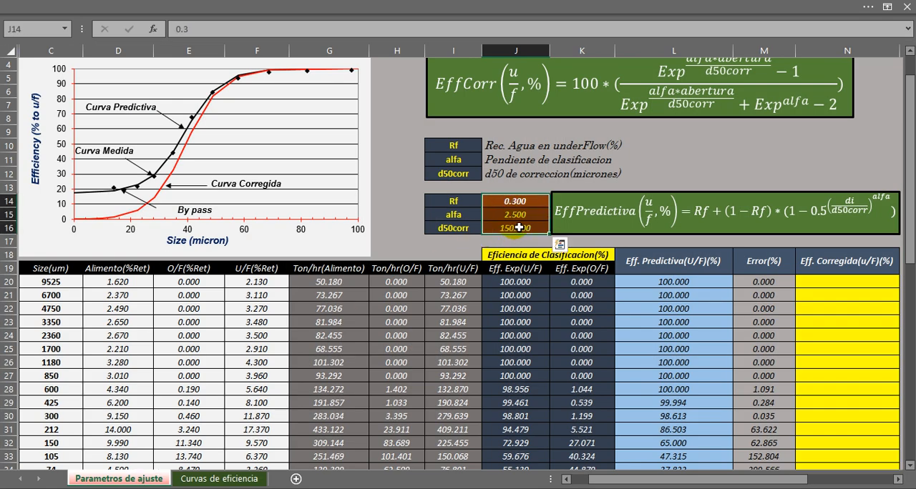
left_click(469, 205)
left_click(435, 227)
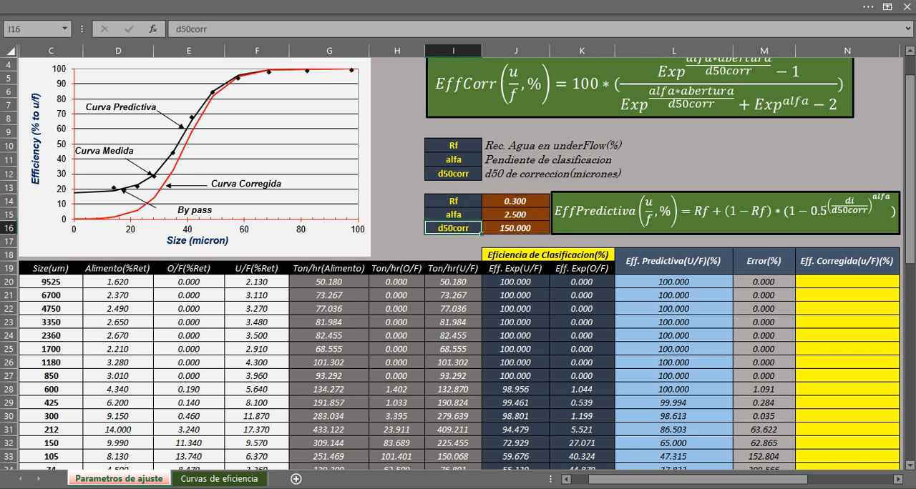
Show the ribbon tabs and open Solver with all its options and cell selections reset.
left_click(887, 7)
left_click(787, 73)
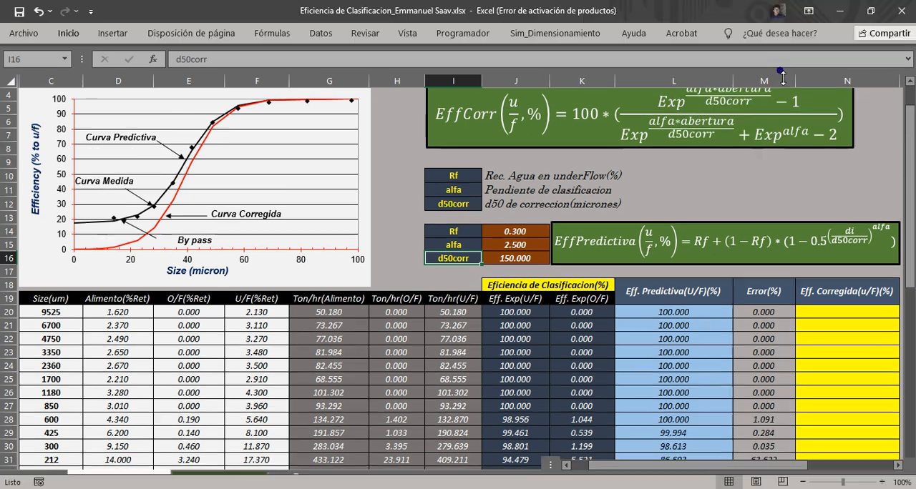
left_click(656, 193)
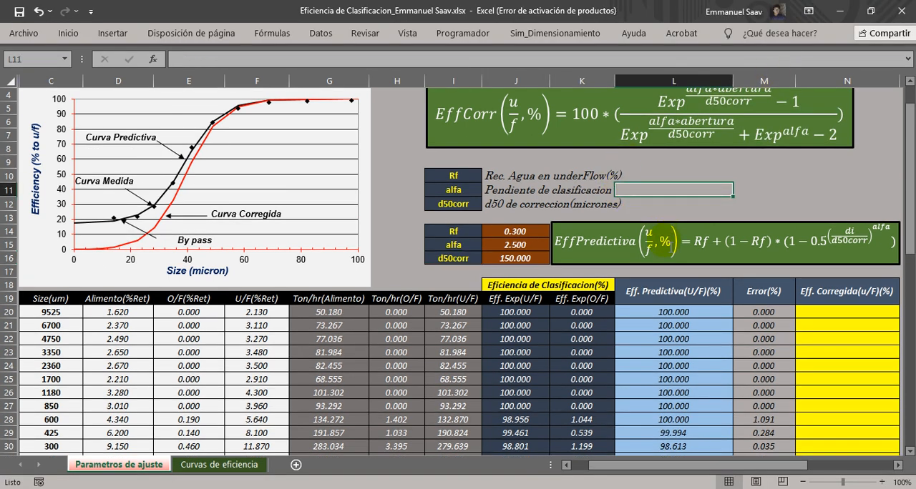
left_click_drag(691, 466, 738, 470)
scroll(628, 343, "down", 3)
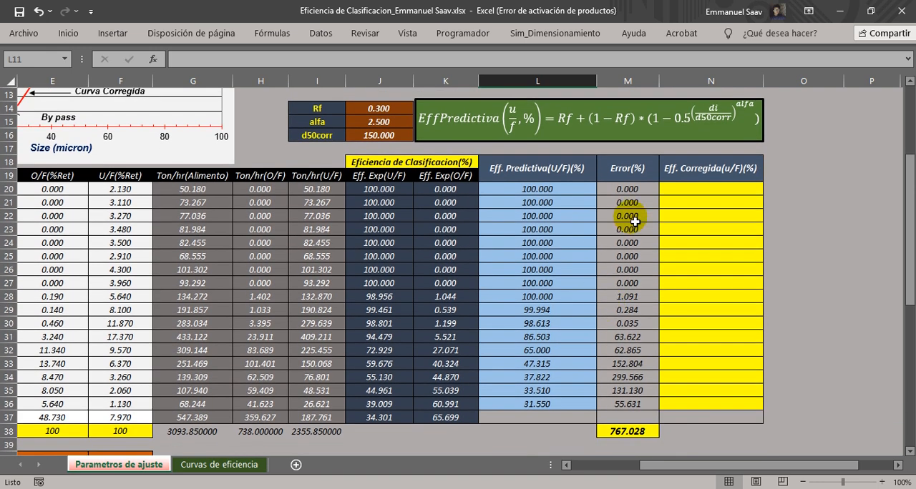
left_click(320, 34)
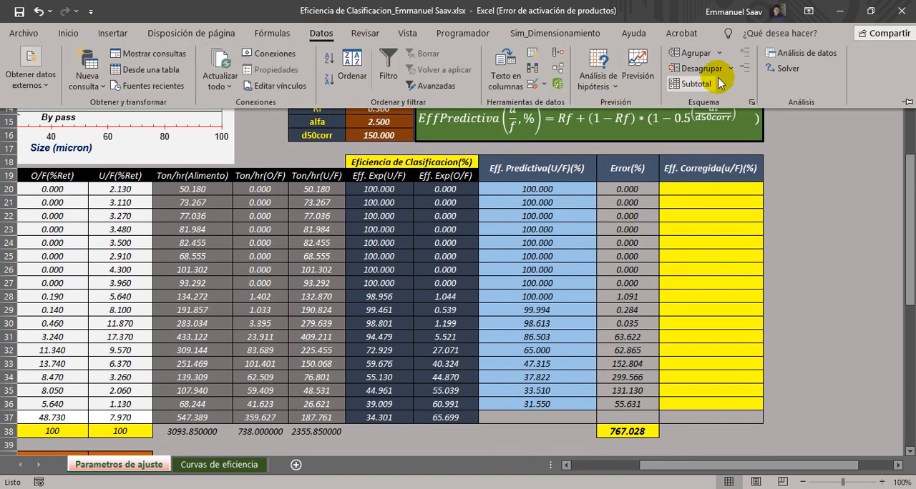
left_click(775, 69)
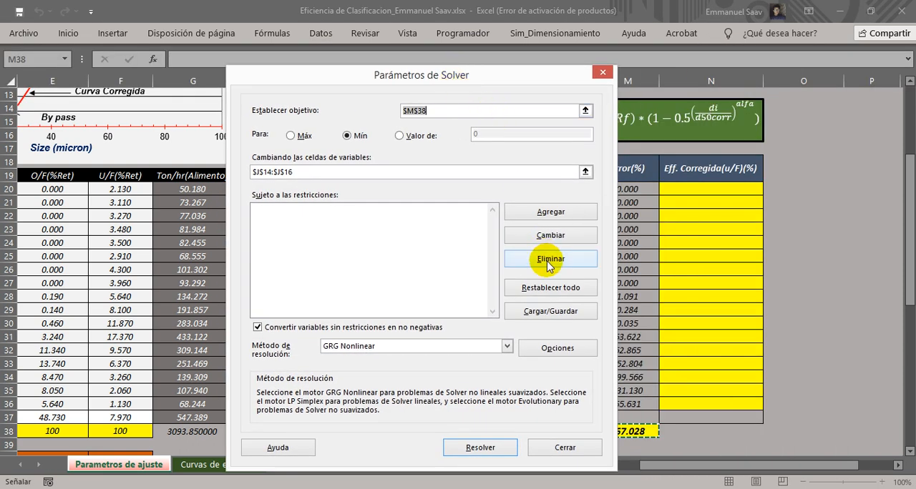
left_click(545, 287)
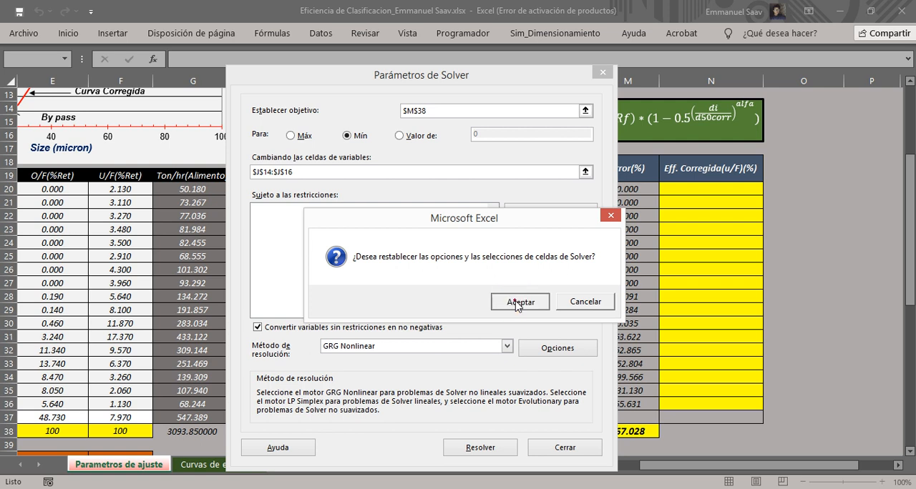
left_click(517, 301)
left_click_drag(409, 72, 387, 87)
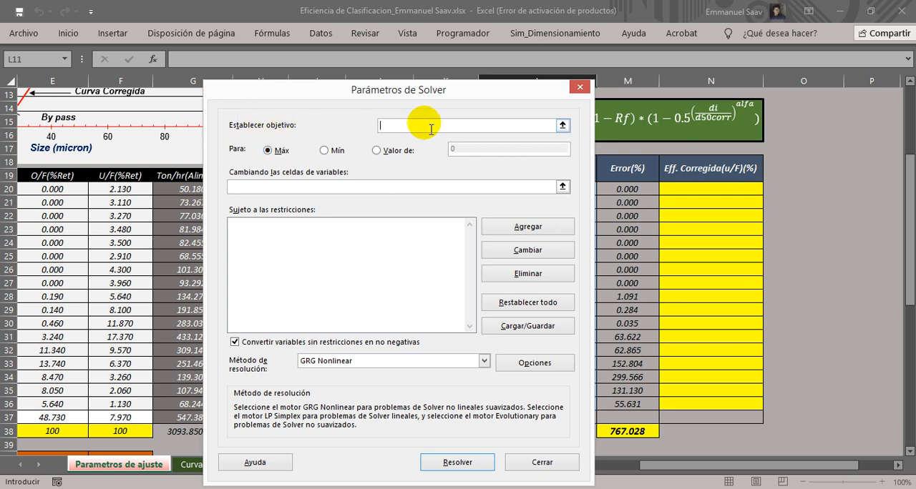
Set the Solver objective to the total error cell M38 and have it minimized.
left_click(562, 126)
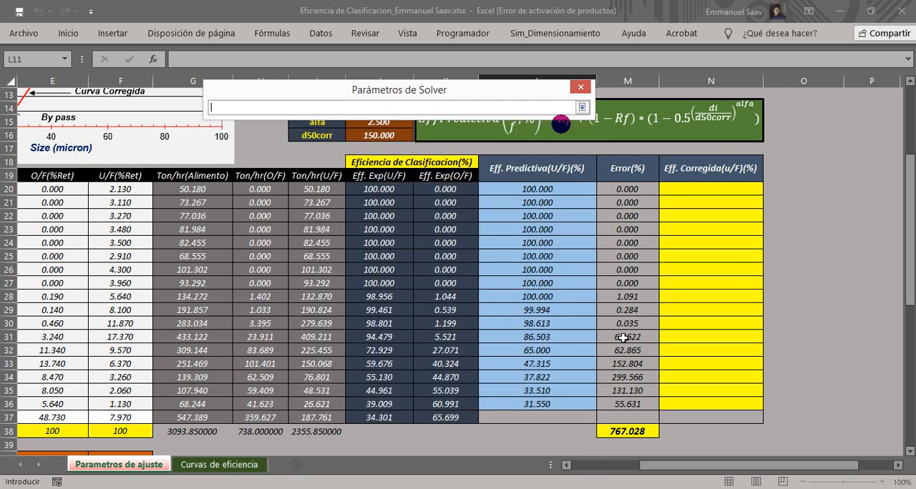
left_click(622, 434)
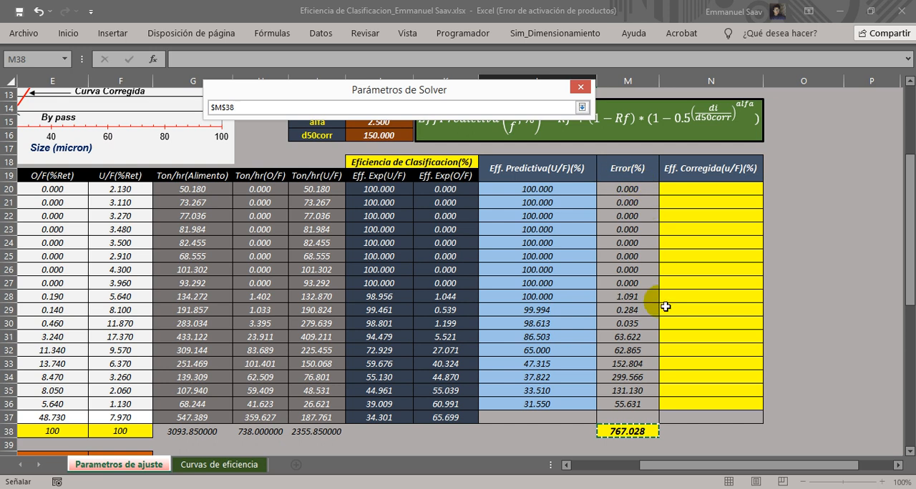
left_click(583, 107)
left_click(324, 151)
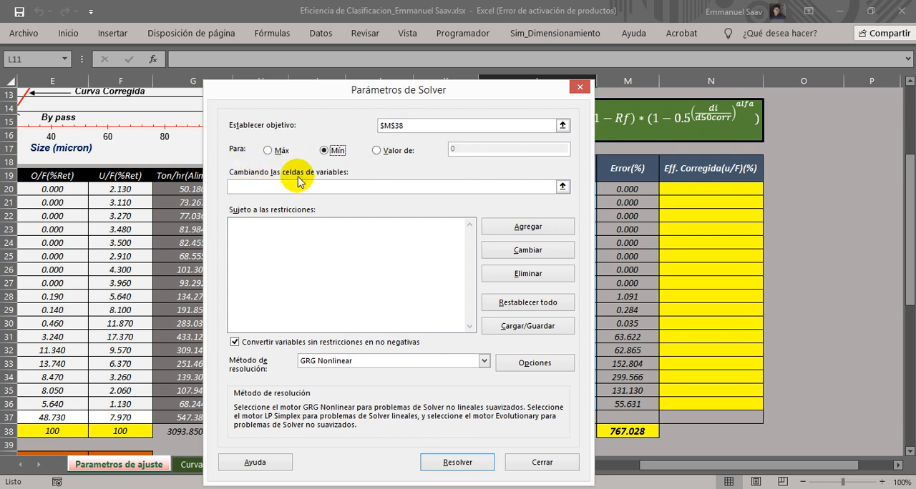
Assign the Rf, alfa and d50corr cells J14:J16 as the Solver's variable cells.
left_click(563, 187)
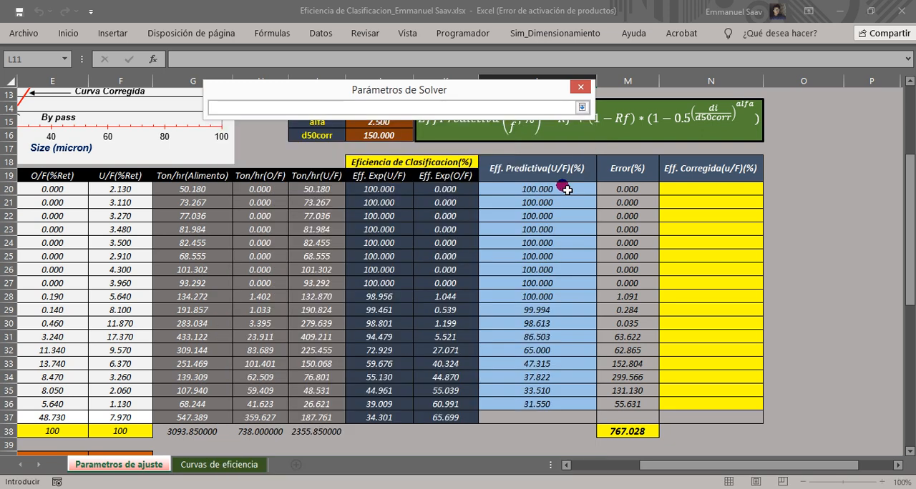
left_click_drag(414, 87, 673, 115)
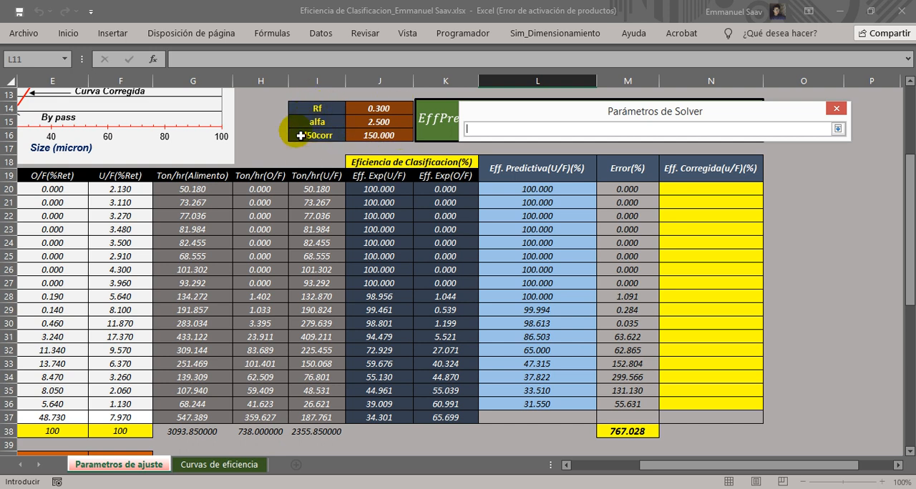
left_click_drag(389, 113, 377, 136)
left_click(837, 128)
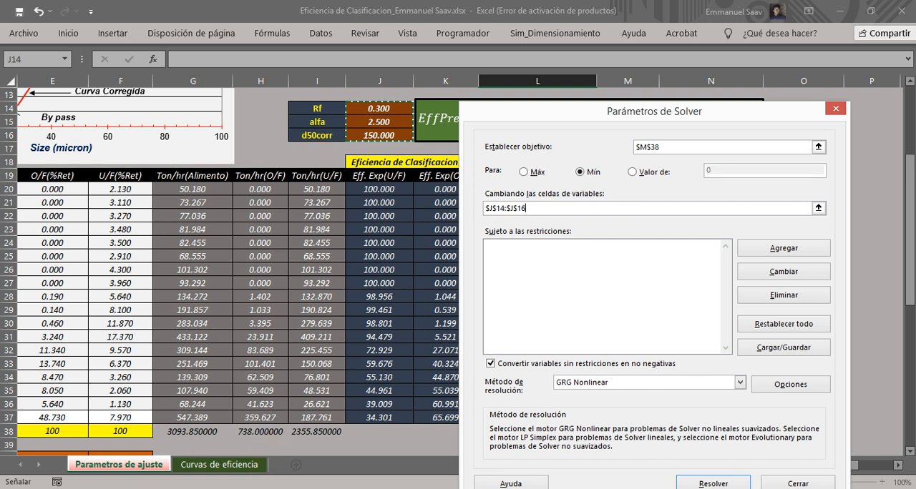
Capture the initial Rf, alfa and d50corr table as a snip with the Snipping Tool (Recortes) and minimize its window.
key("Return")
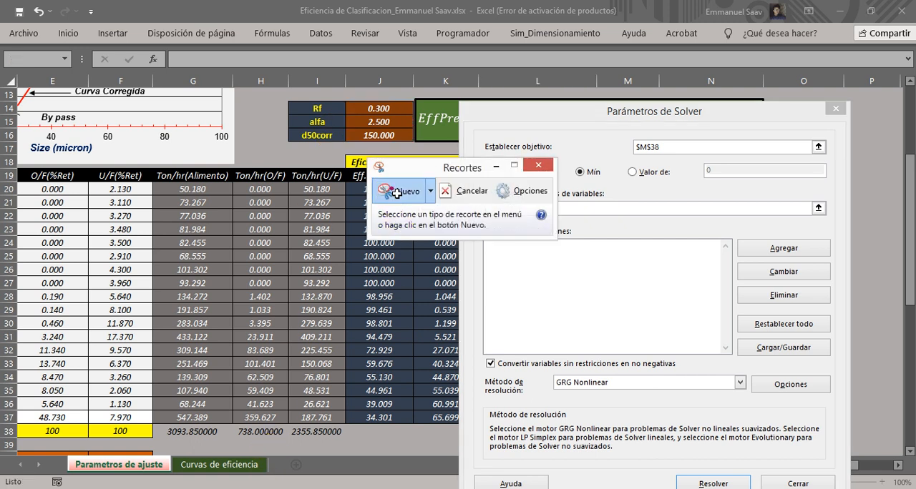
left_click(392, 192)
left_click_drag(276, 104, 428, 155)
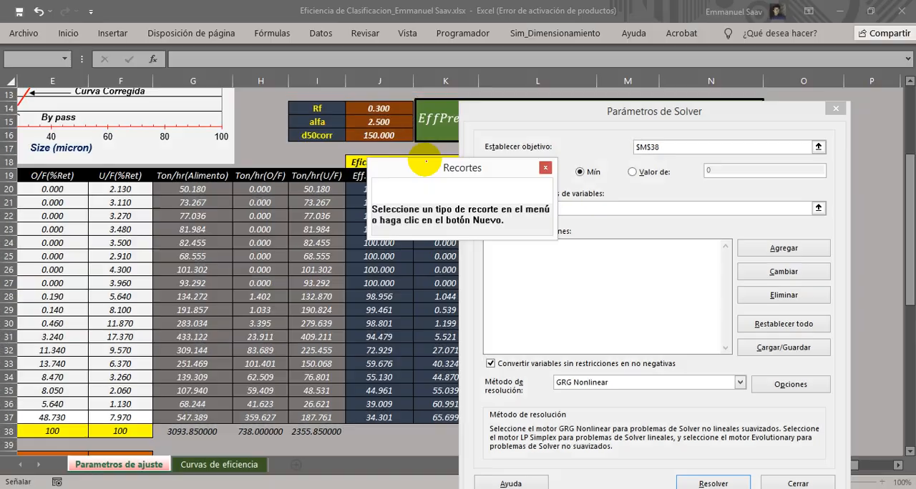
left_click_drag(381, 16, 301, 77)
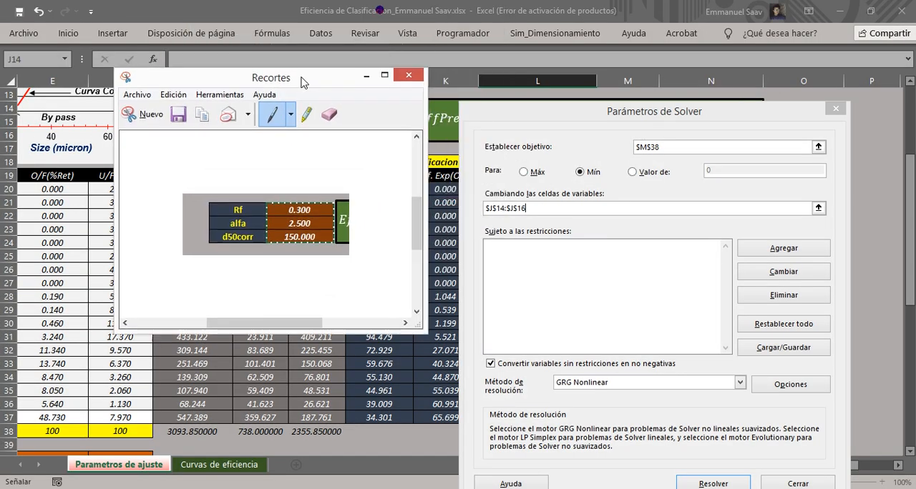
left_click(365, 72)
Run Solver with the GRG Nonlinear method and keep its solution for Rf, alfa and d50corr.
left_click_drag(588, 129, 593, 55)
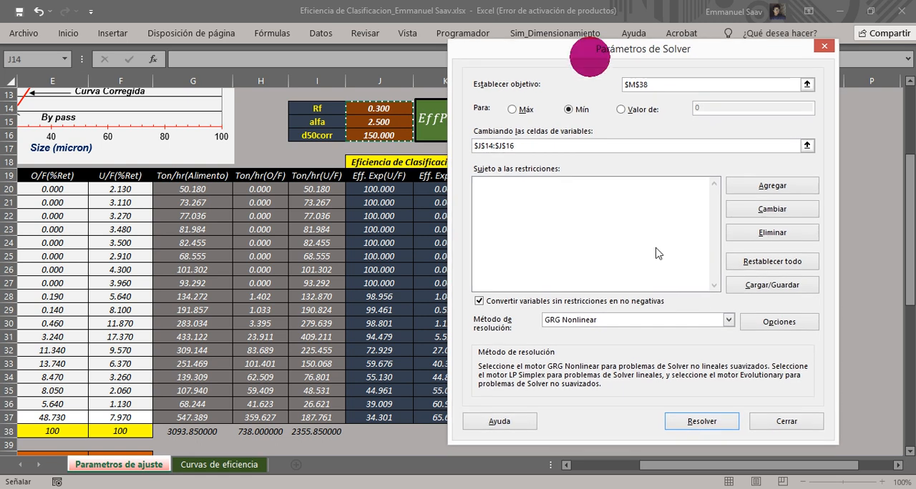
left_click(702, 422)
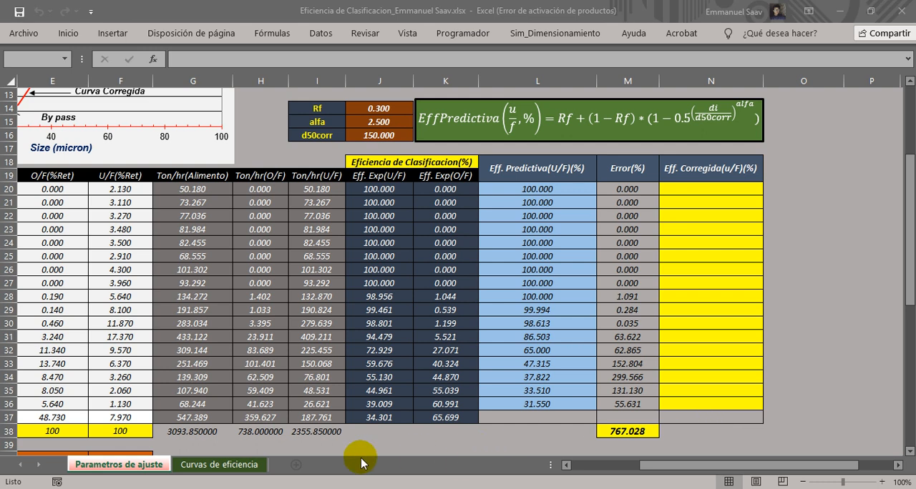
mouse_move(346, 488)
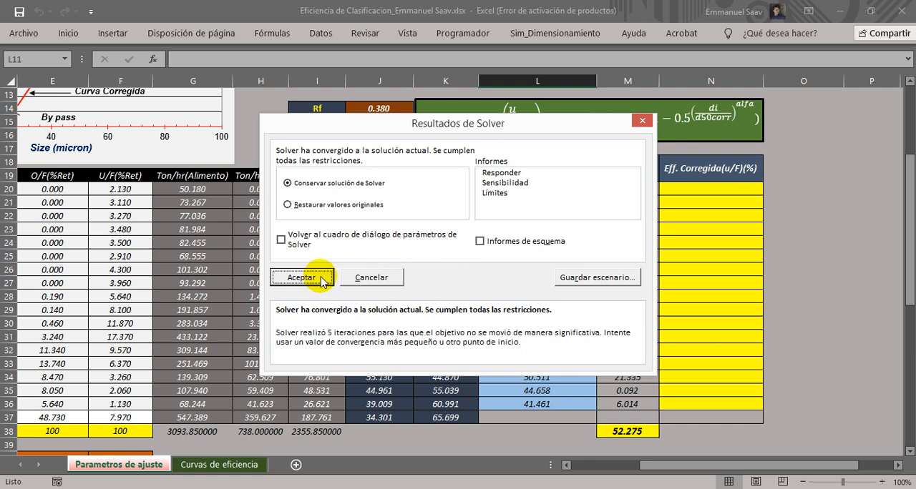
left_click(319, 279)
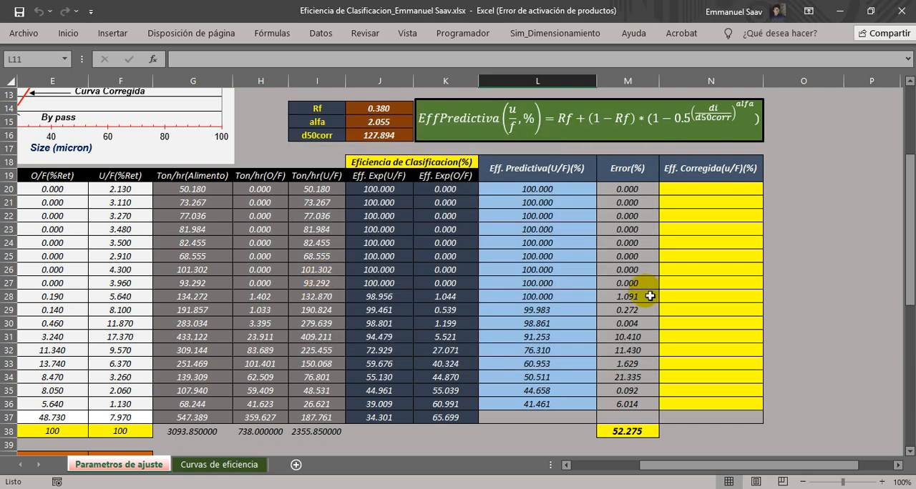
Examine the total error in M38, the individual errors in M20:M36 and the fitted parameters in I14:J16.
left_click(626, 175)
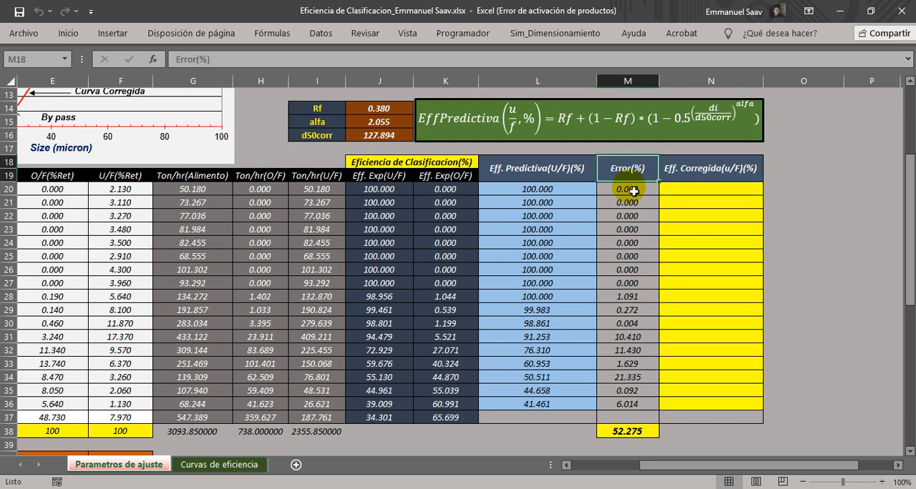
left_click(633, 432)
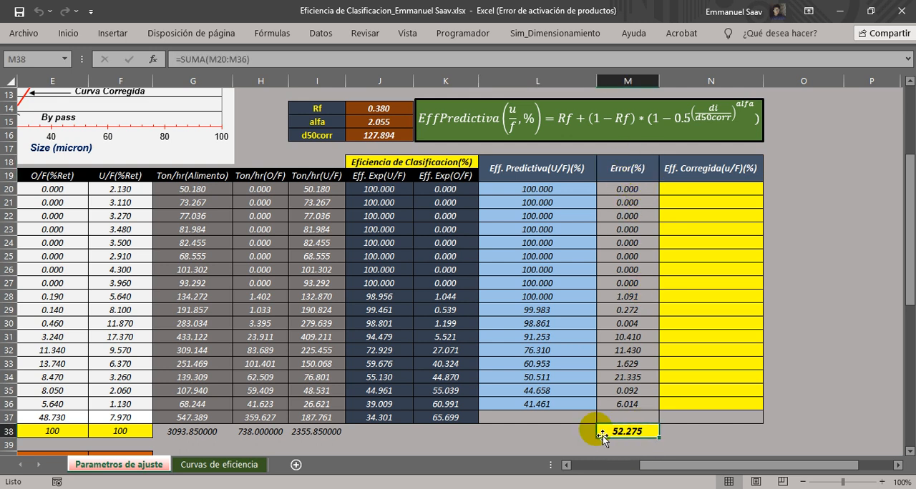
left_click_drag(628, 189, 628, 405)
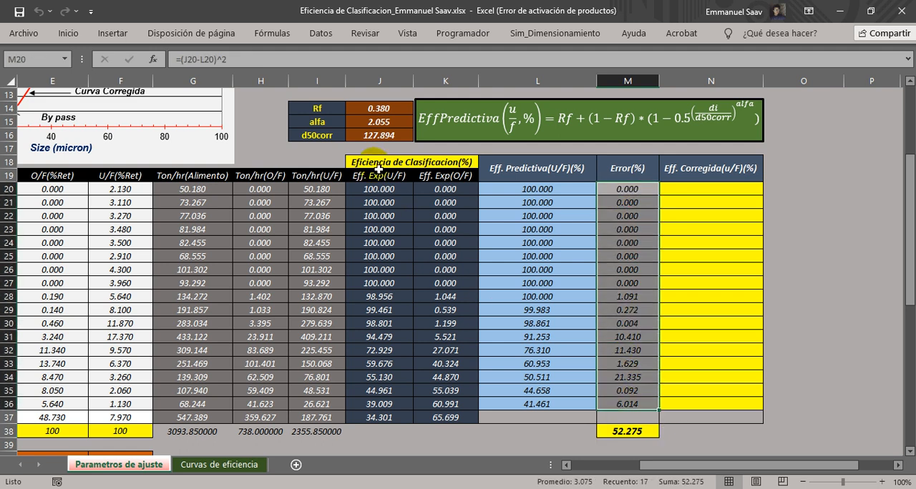
left_click(330, 109)
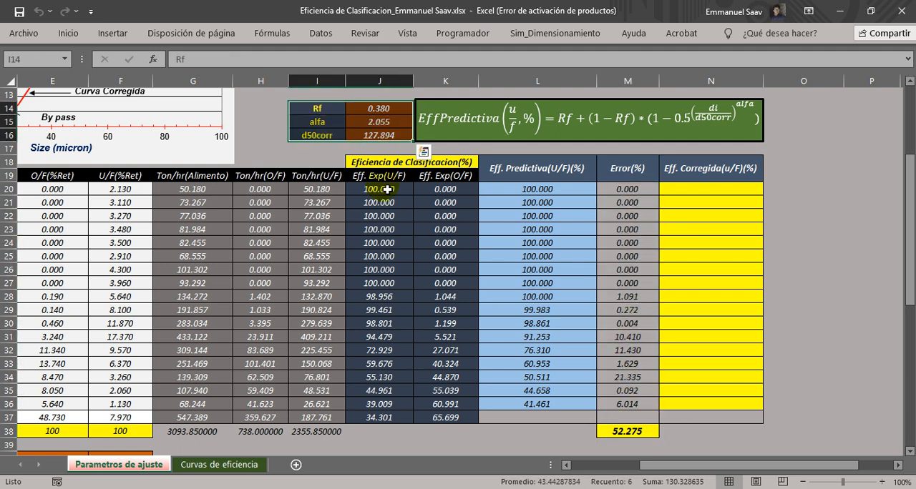
left_click(335, 216)
Bring back the Recortes snip beside the fitted parameters and mark its initial values 0.300, 2.500 and 150.000 with the red pen.
left_click(265, 488)
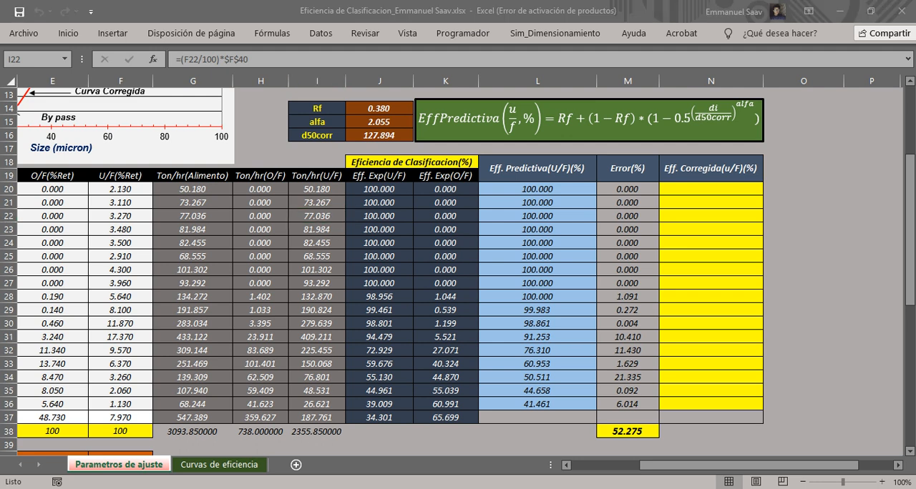
left_click_drag(561, 89, 626, 64)
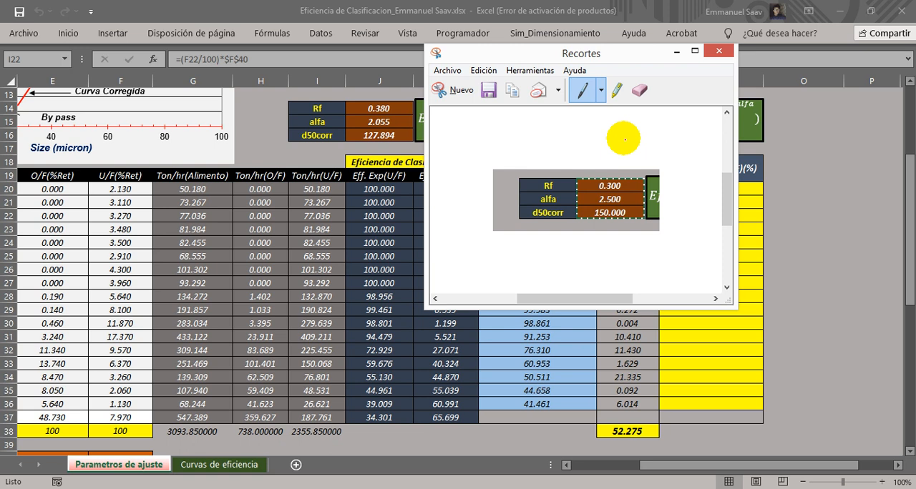
left_click(594, 223)
mouse_move(595, 223)
left_mouse_down()
mouse_move(603, 211)
mouse_move(631, 226)
mouse_move(598, 228)
left_mouse_up()
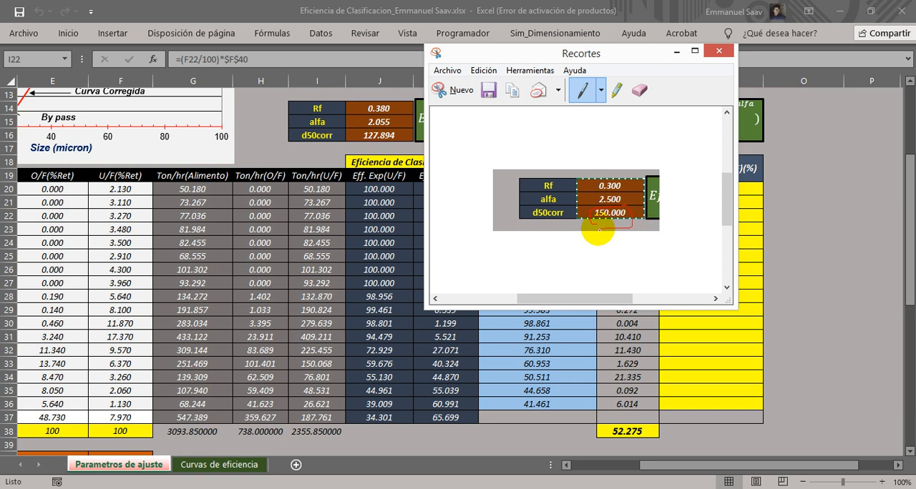
left_click_drag(568, 56, 621, 52)
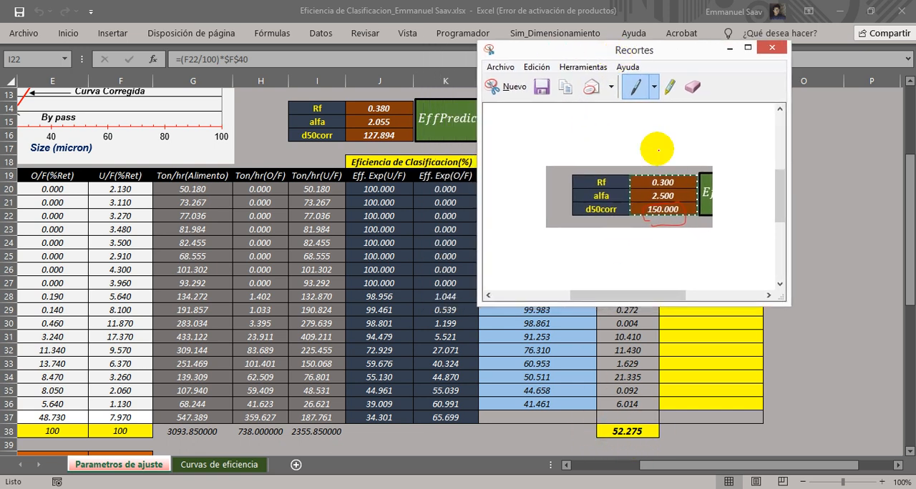
left_click_drag(610, 56, 606, 47)
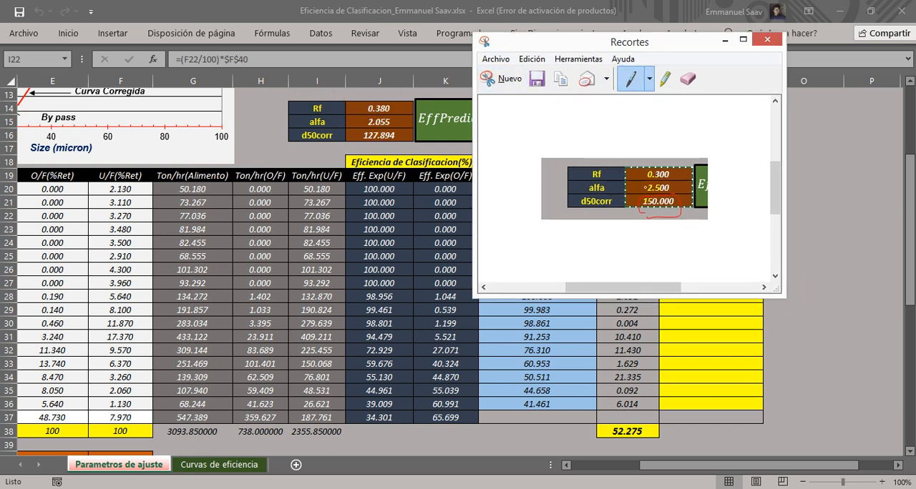
mouse_move(673, 170)
left_mouse_down()
mouse_move(650, 176)
mouse_move(676, 170)
left_mouse_up()
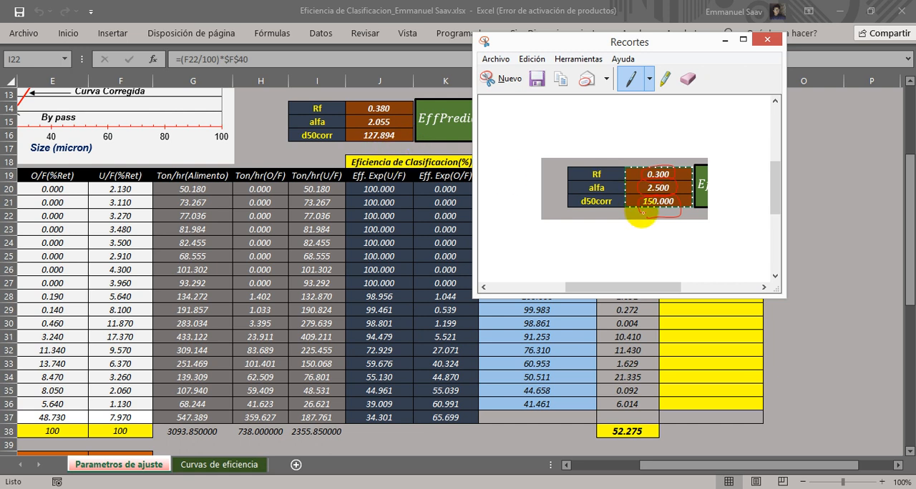
left_click_drag(645, 213, 651, 223)
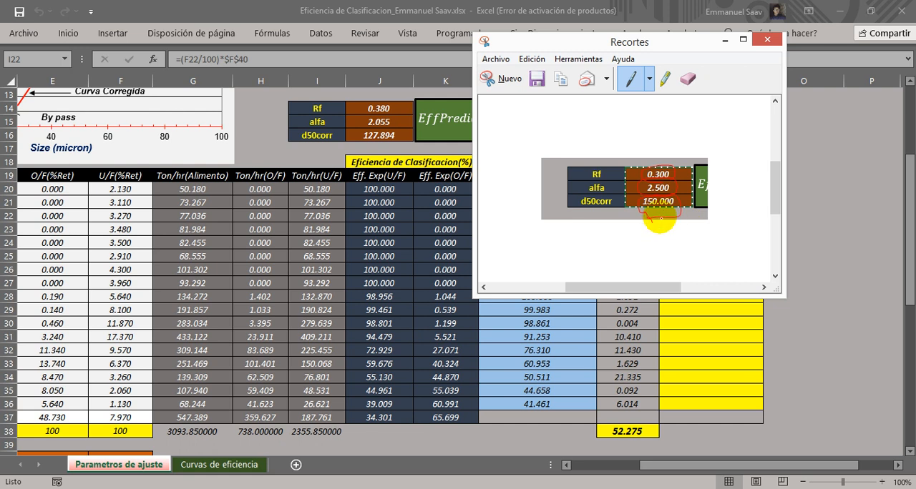
left_click_drag(665, 41, 623, 51)
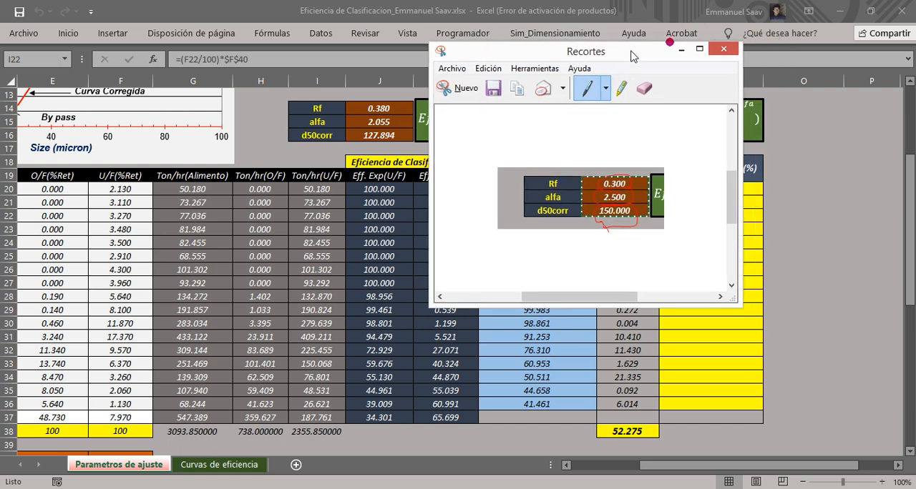
Minimize the Recortes window and view the experimental and predictive efficiency charts below the data table.
left_click(681, 49)
scroll(514, 247, "down", 5)
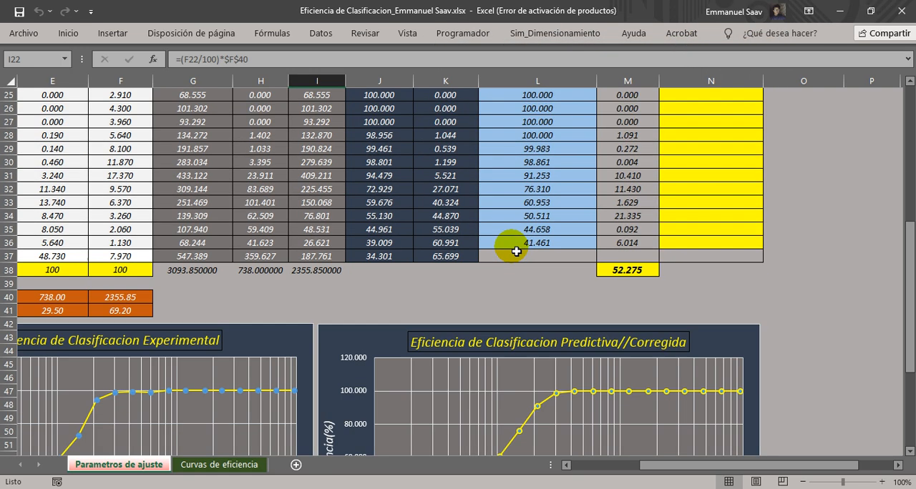
left_click_drag(659, 467, 610, 468)
scroll(648, 389, "down", 3)
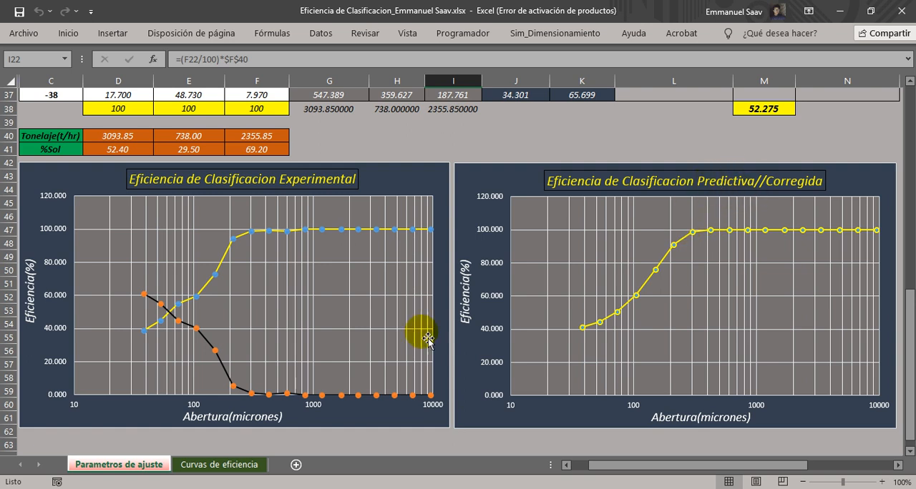
Show the Curvas de eficiencia chart sheet and set the ribbon to hide automatically to enlarge the view.
left_click(219, 466)
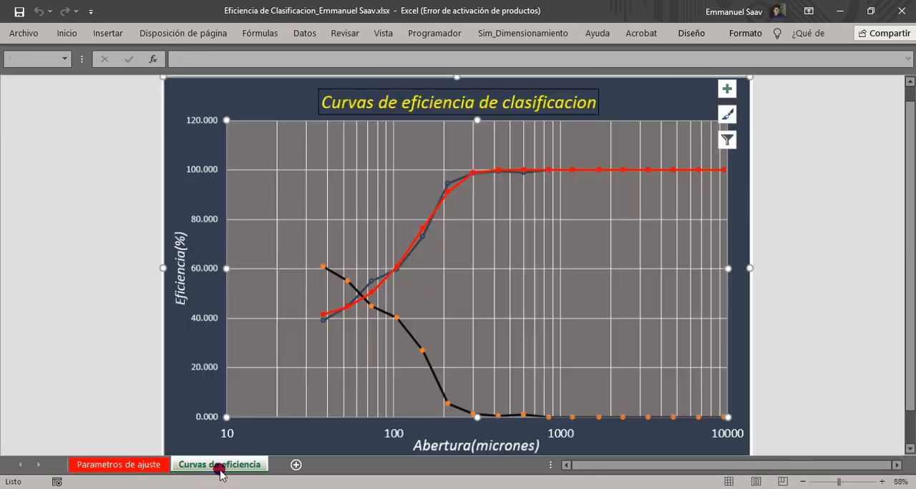
left_click(808, 11)
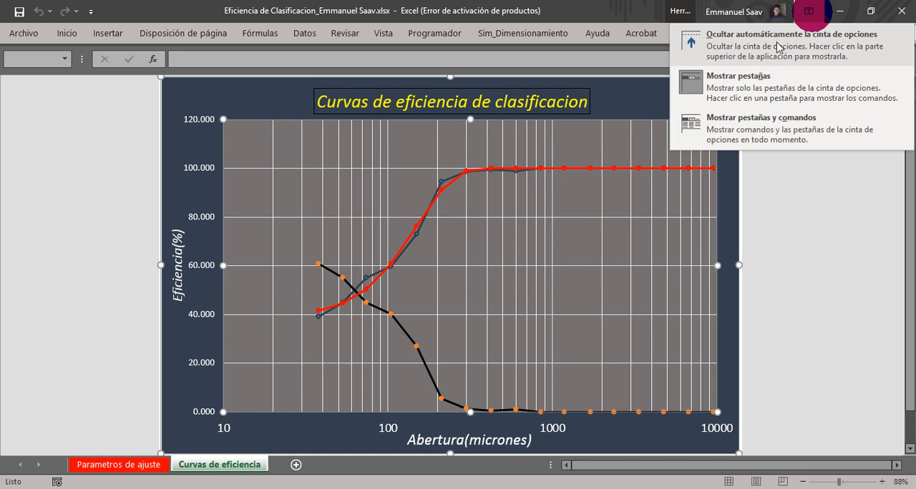
left_click(778, 47)
mouse_move(358, 275)
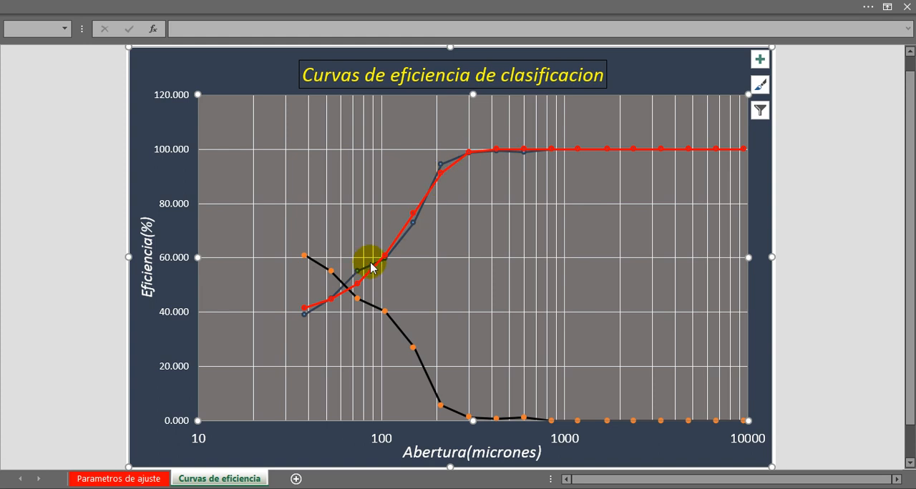
Return to the Parametros de ajuste sheet and examine the fitted parameters in J14:J16 and the experimental efficiencies in column J.
left_click(142, 480)
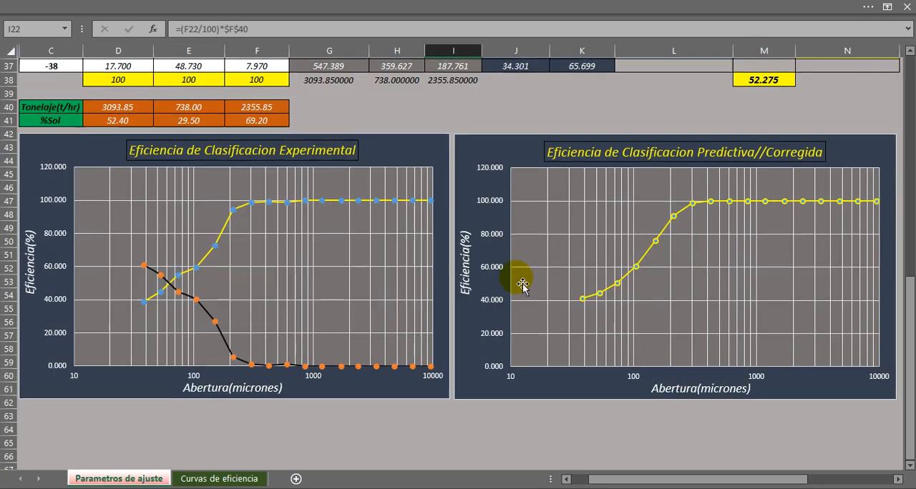
scroll(519, 283, "up", 8)
scroll(514, 286, "up", 3)
left_click(521, 201)
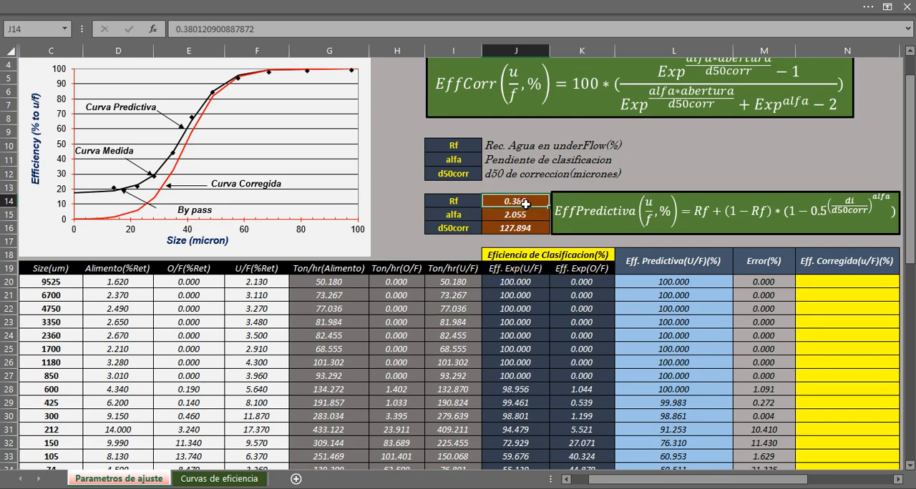
left_click(512, 218)
left_click(513, 229)
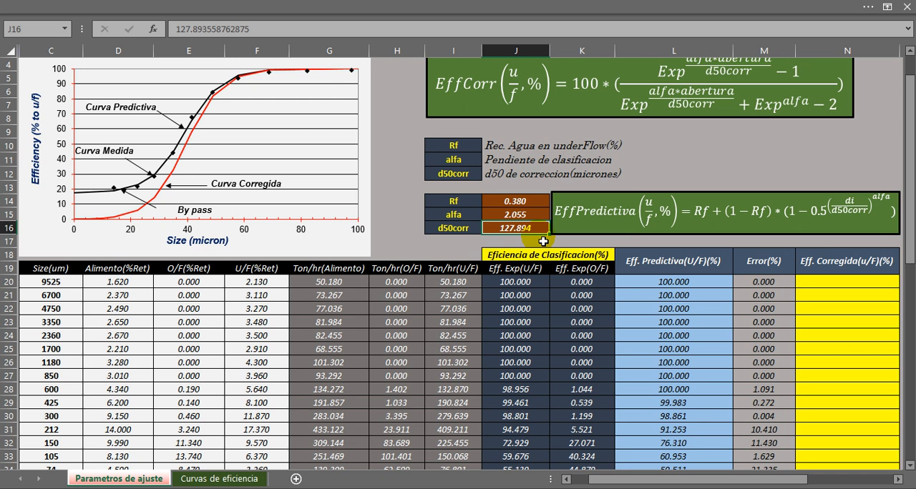
scroll(543, 242, "down", 2)
left_click_drag(517, 201, 525, 427)
left_click(517, 376)
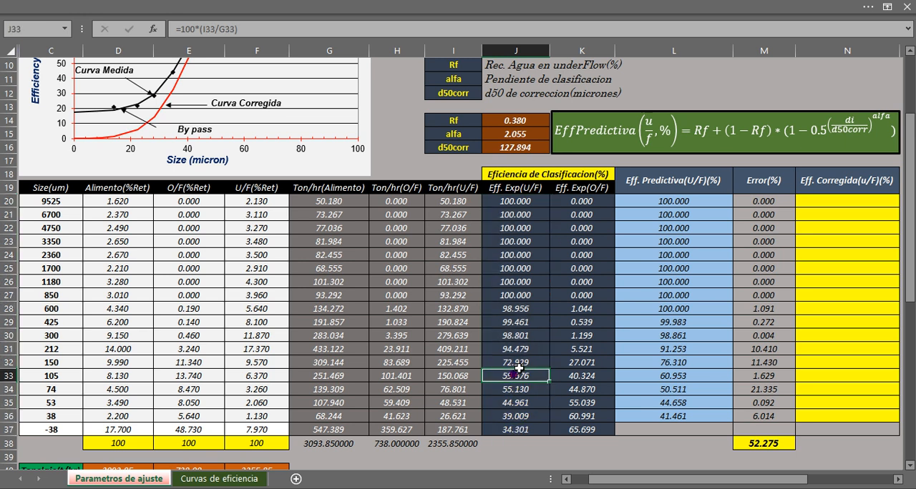
scroll(519, 358, "up", 2)
left_click_drag(507, 205, 519, 240)
Examine the empty Eff. Corregida column, the EffCorr equation and the fitted parameters in J14:J16.
mouse_move(757, 479)
left_mouse_down()
mouse_move(773, 477)
mouse_move(771, 487)
mouse_move(773, 478)
left_mouse_up()
scroll(818, 329, "down", 2)
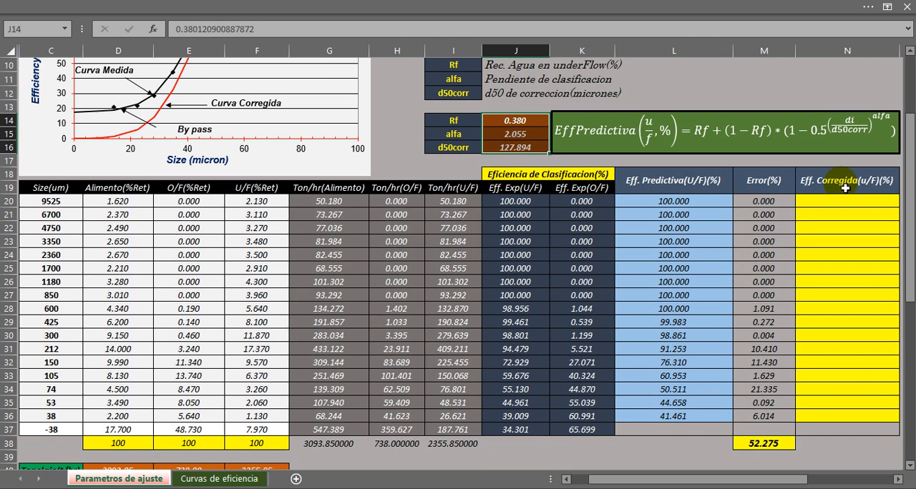
left_click_drag(845, 188, 837, 410)
left_click(826, 301)
left_click_drag(817, 203, 826, 412)
scroll(826, 409, "up", 3)
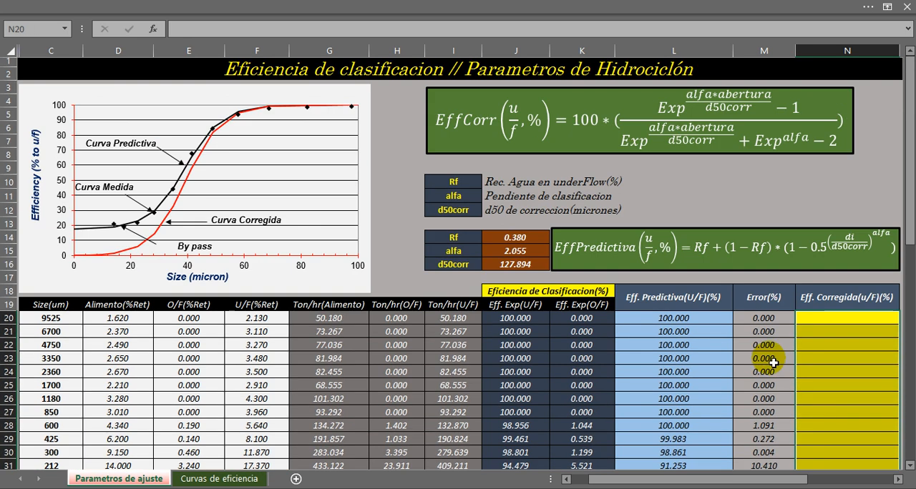
left_click_drag(517, 237, 517, 264)
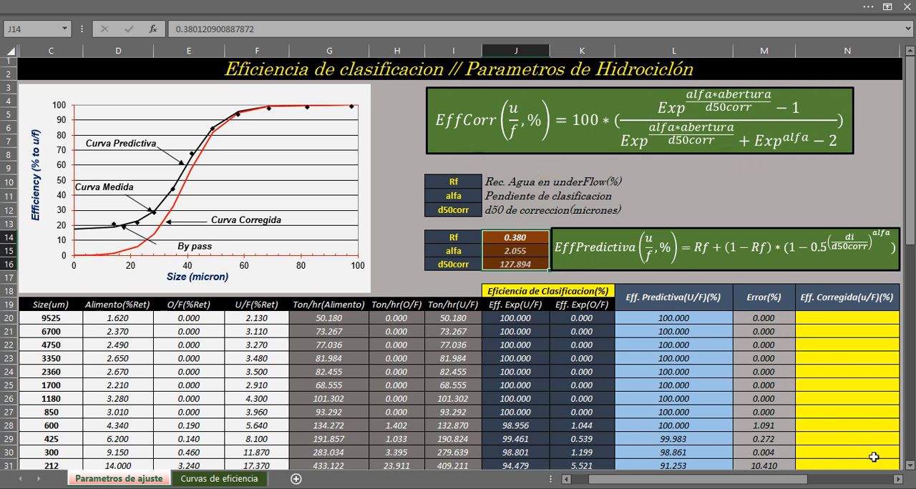
Begin the corrected efficiency formula in N20 with =100*((exp((.
left_click(816, 323)
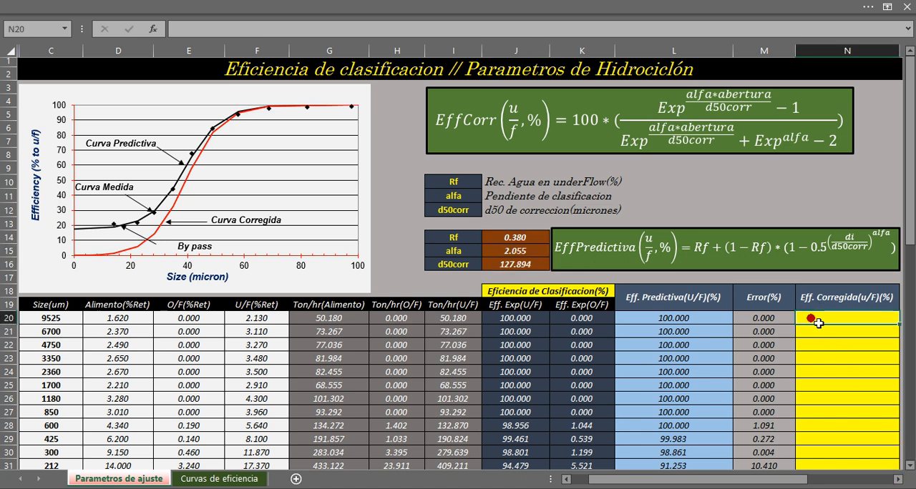
type("=")
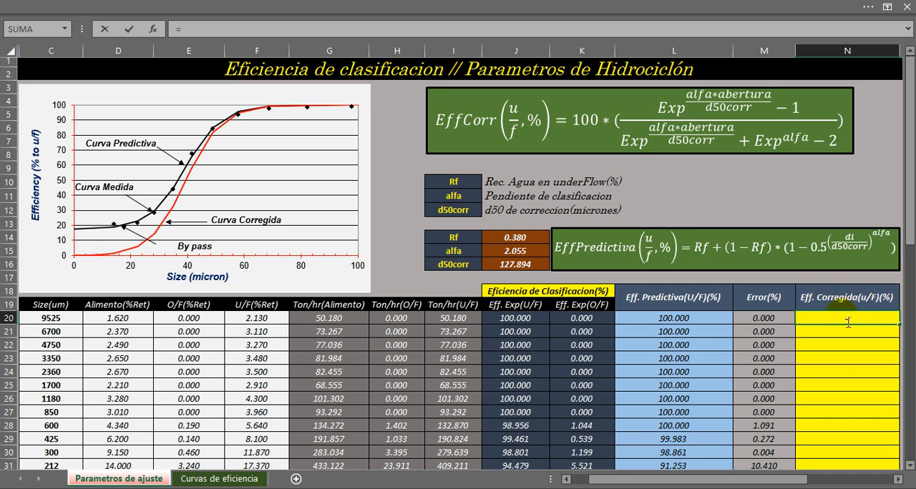
type("100*(")
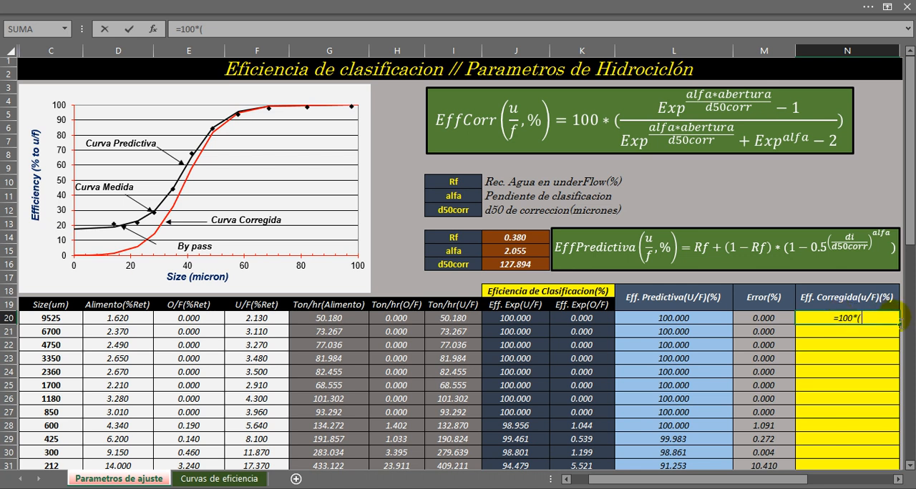
type("(exp")
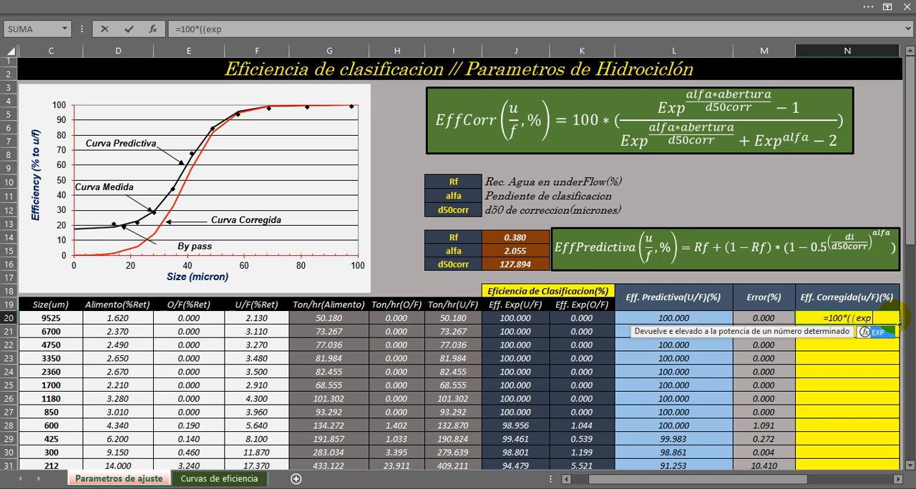
type("(")
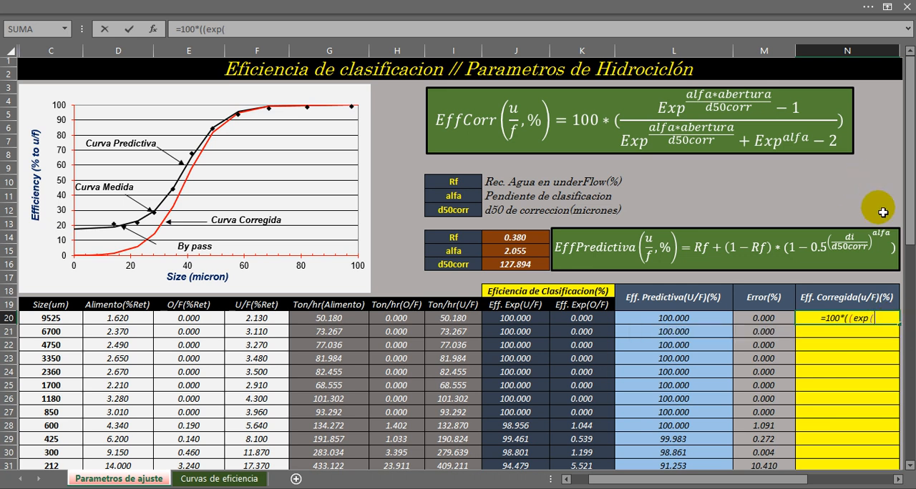
type("(")
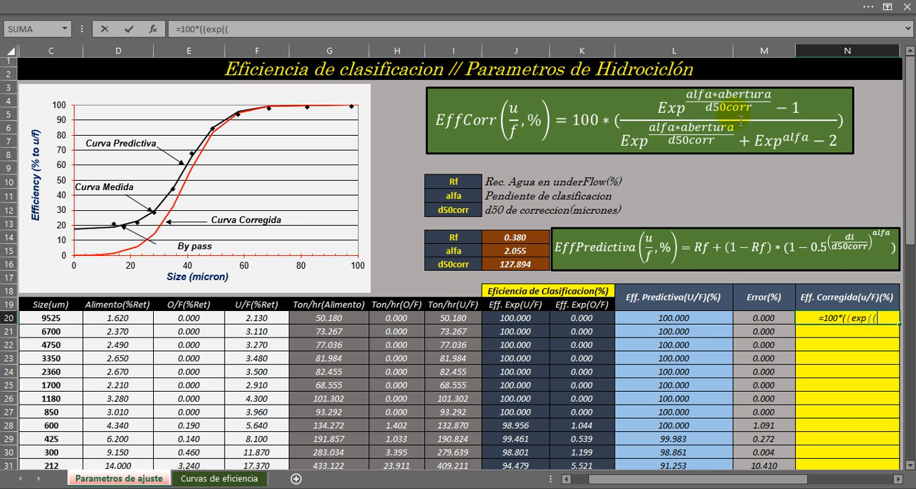
Add the numerator's exponent to the N20 formula as alfa times size divided by d50corr, J15*C20)/J16).
left_click(514, 256)
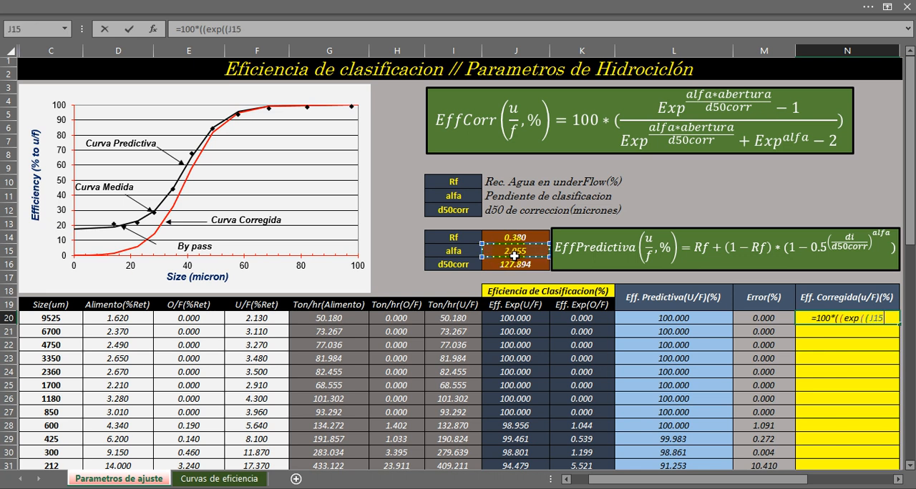
type("*")
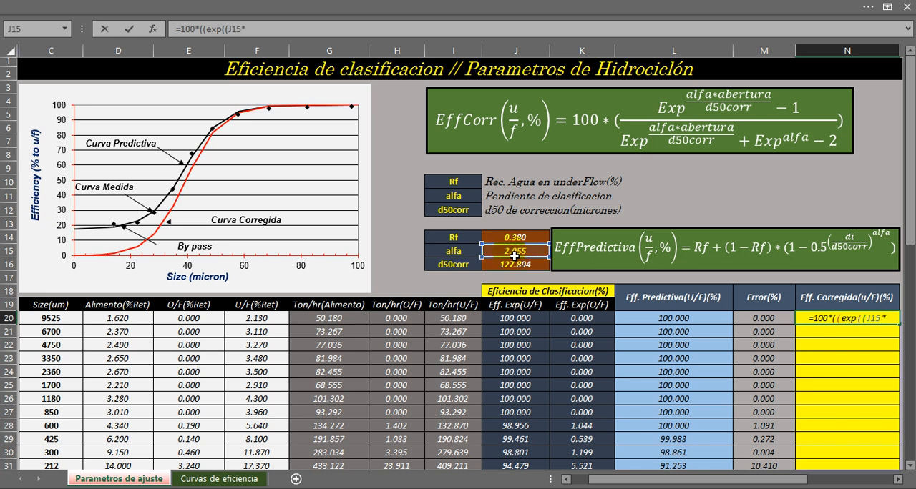
left_click(56, 323)
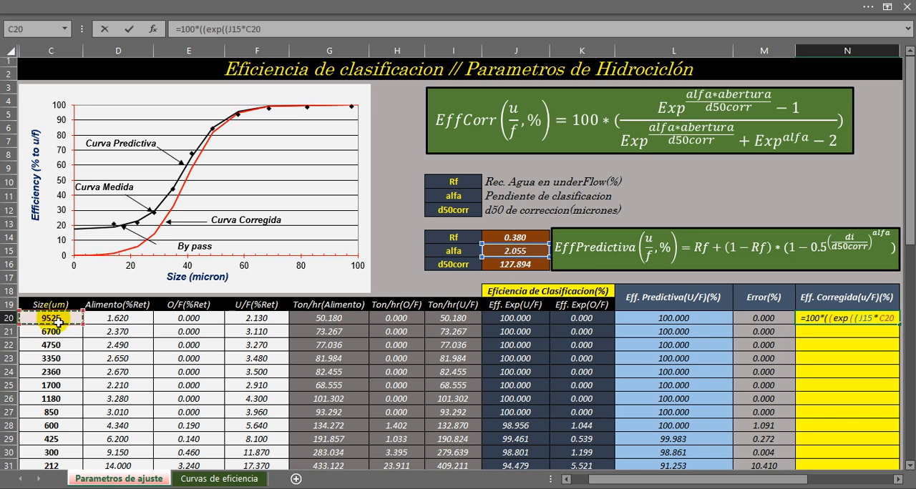
type(")/")
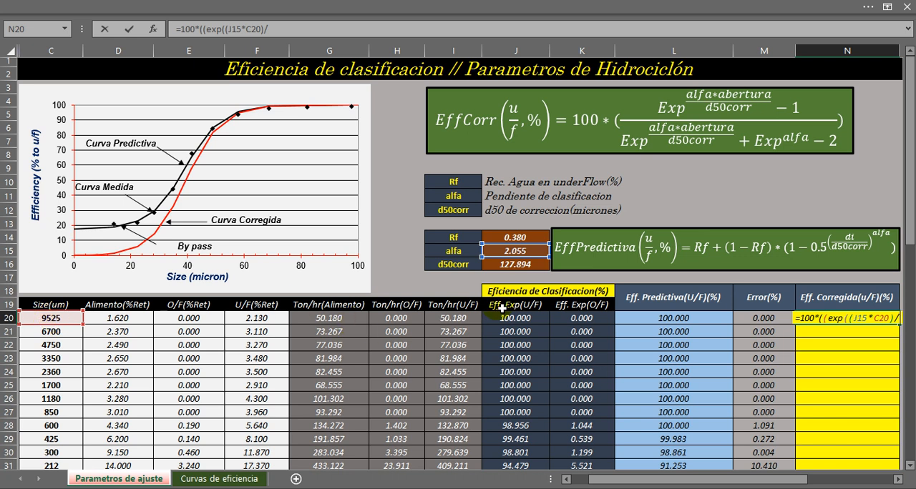
left_click(518, 270)
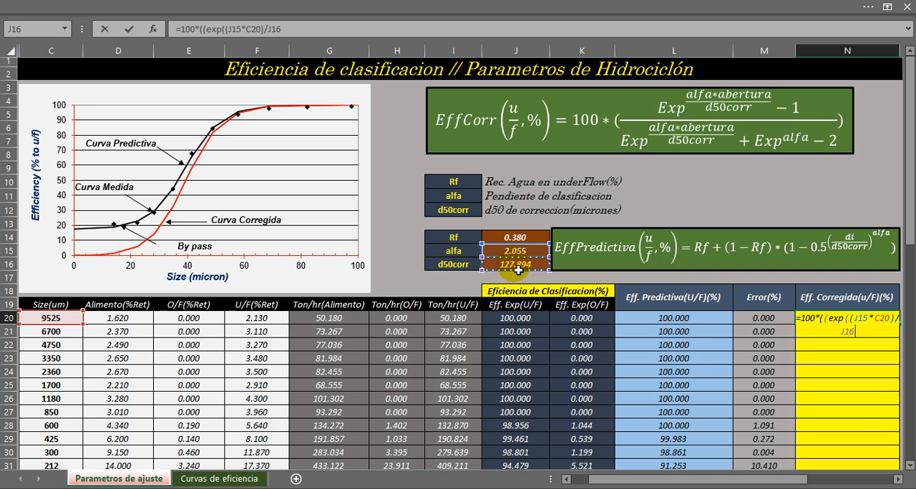
type(")")
Subtract 1 from the exponential and parenthesize the numerator so the N20 formula reads =100*(((exp((J15*C20)/J16))-1).
left_click(898, 480)
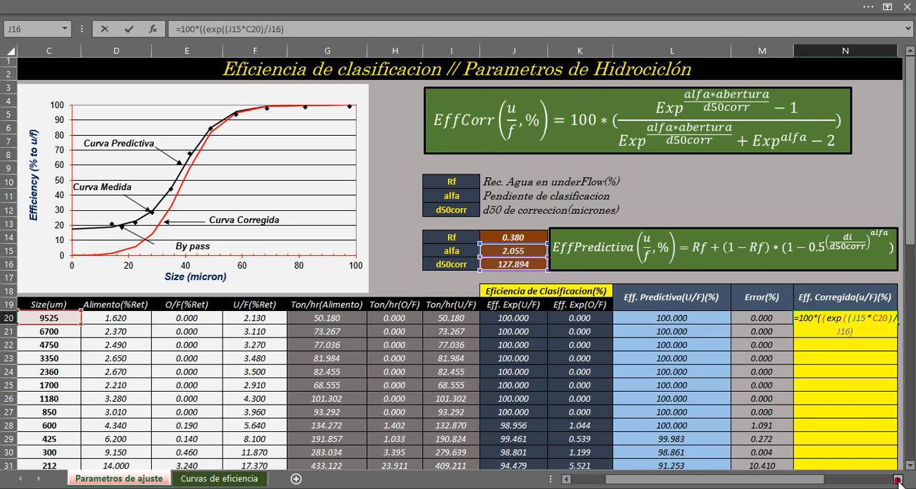
left_click(898, 480)
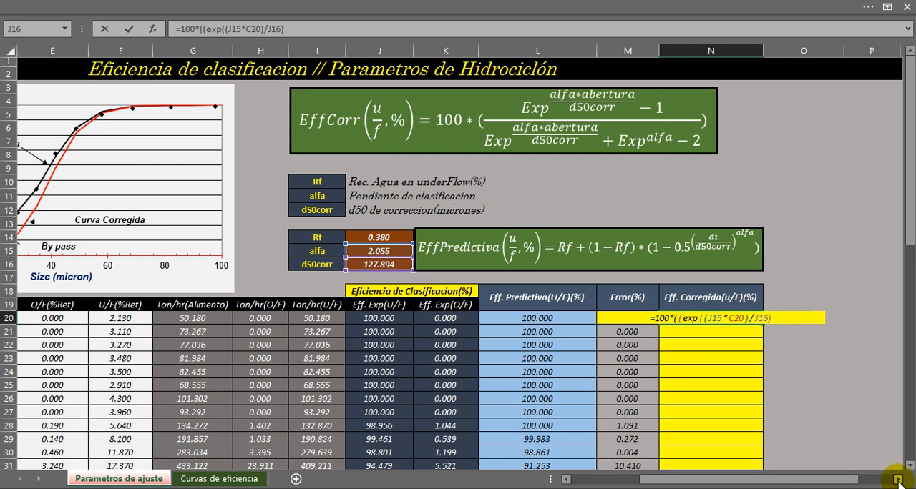
type(")")
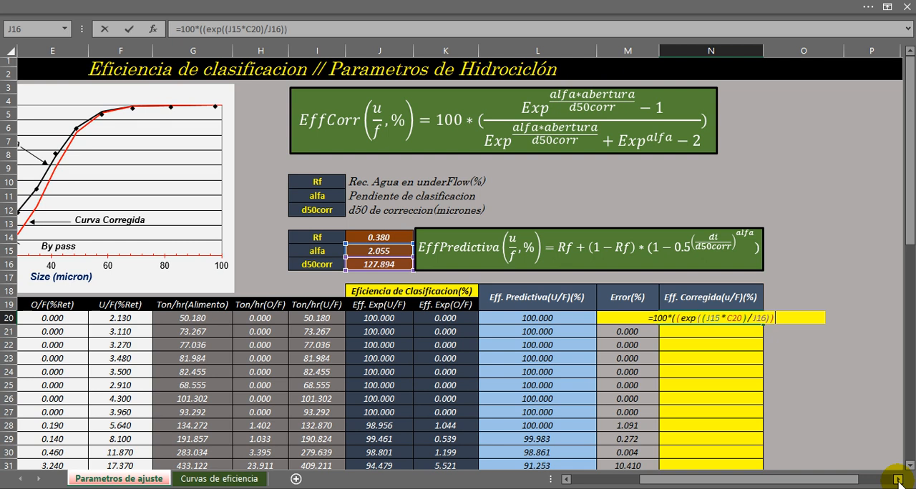
type("-1")
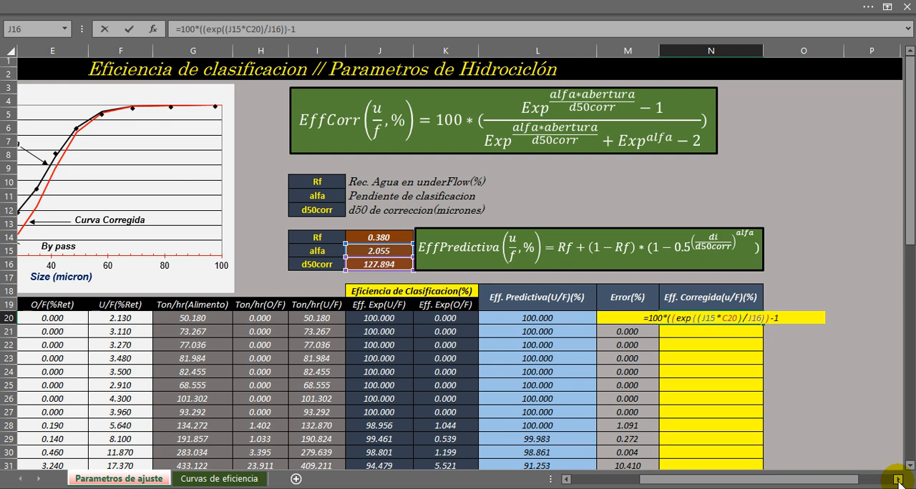
type(")")
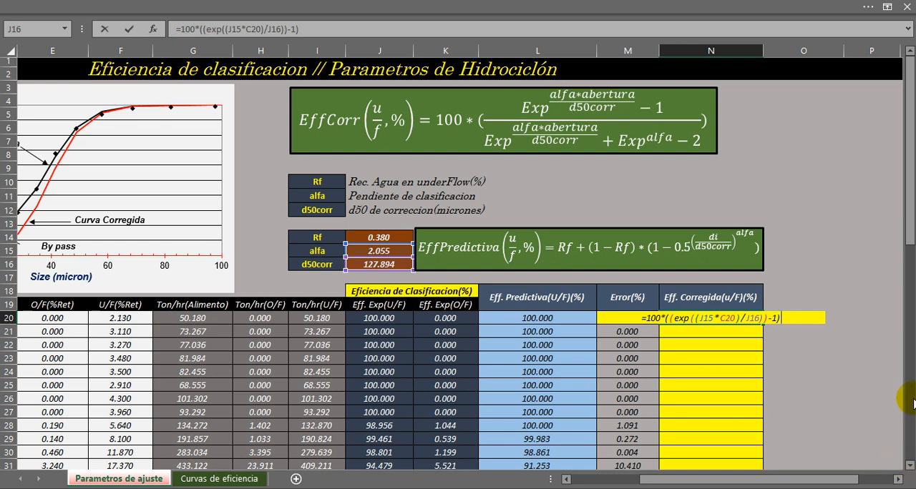
left_click(669, 318)
type("(")
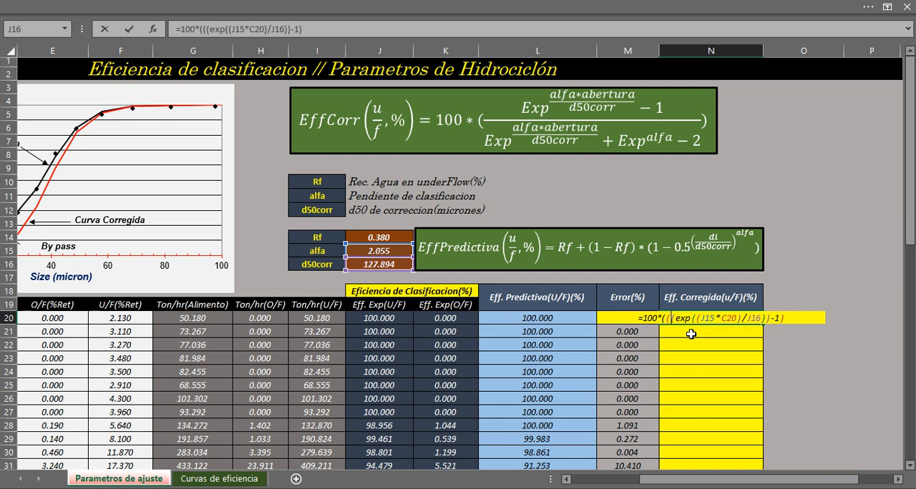
left_click(787, 320)
type(")")
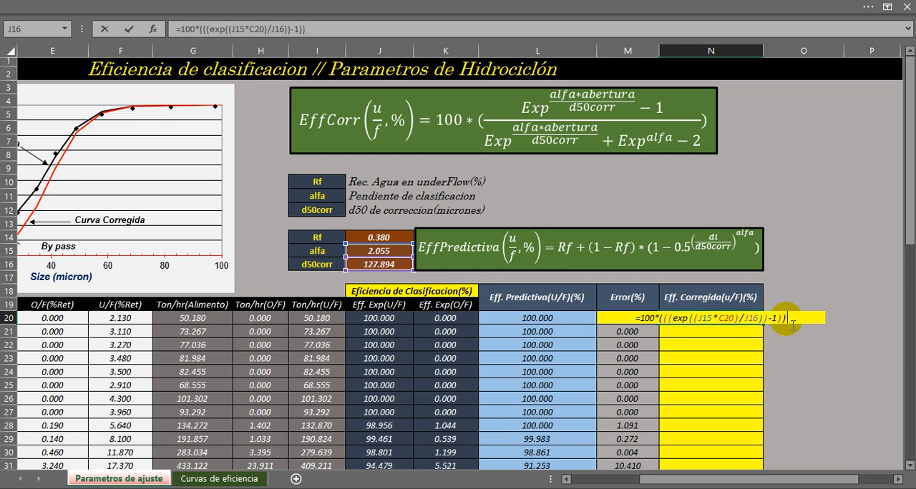
key("BackSpace")
Divide the numerator in the N20 formula by a parenthesized denominator that starts with an exponential, /(exp((.
type("/exp")
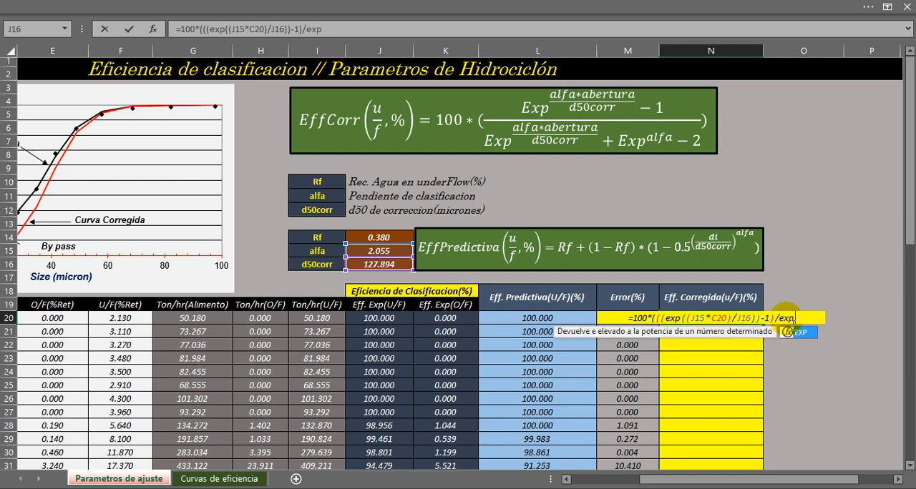
type("(")
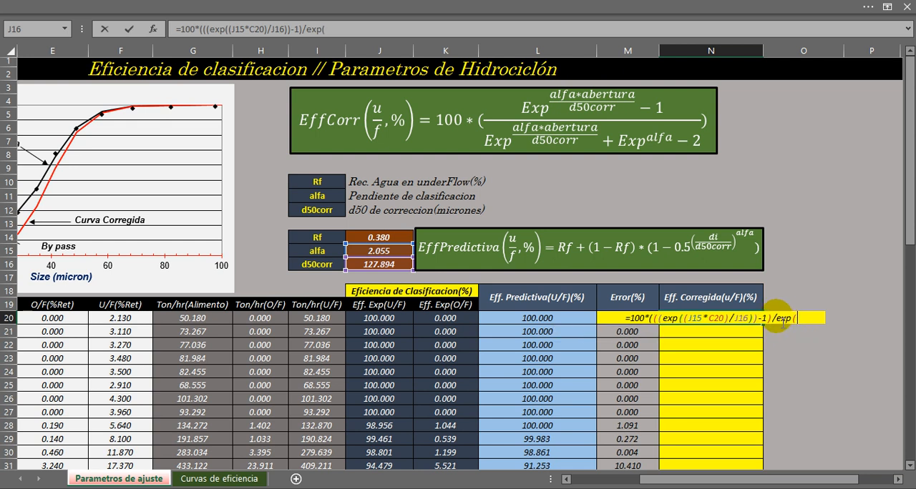
left_click(775, 318)
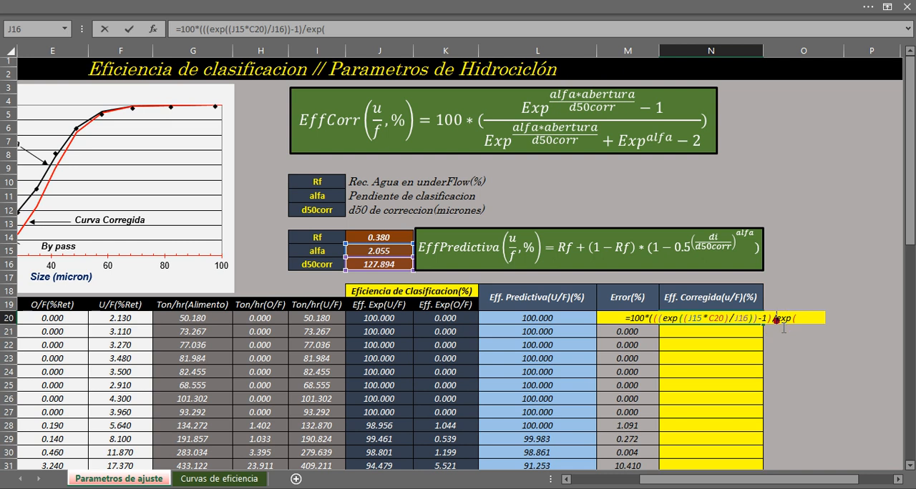
type("(")
left_click(801, 322)
type("(")
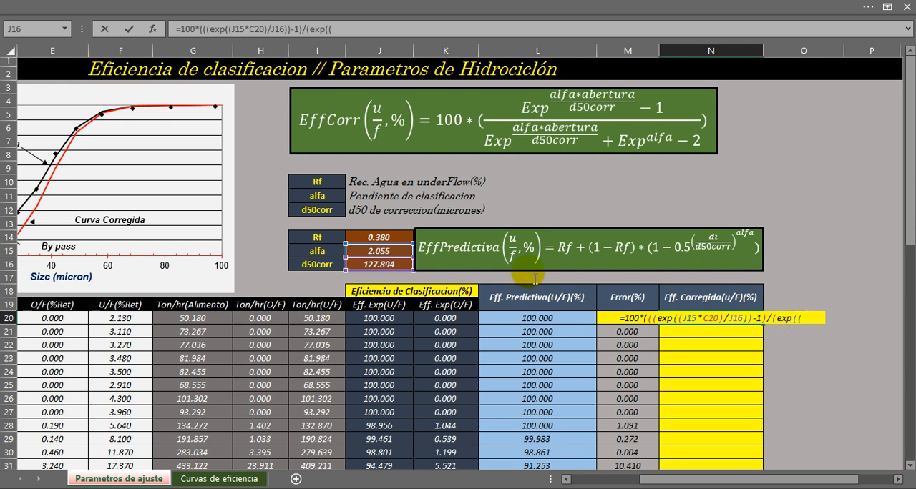
Add the exponent of the denominator's first exponential as alfa times size divided by d50corr, J15*C20)/J16).
left_click(382, 252)
type("*")
left_click_drag(640, 479, 716, 478)
left_click(44, 317)
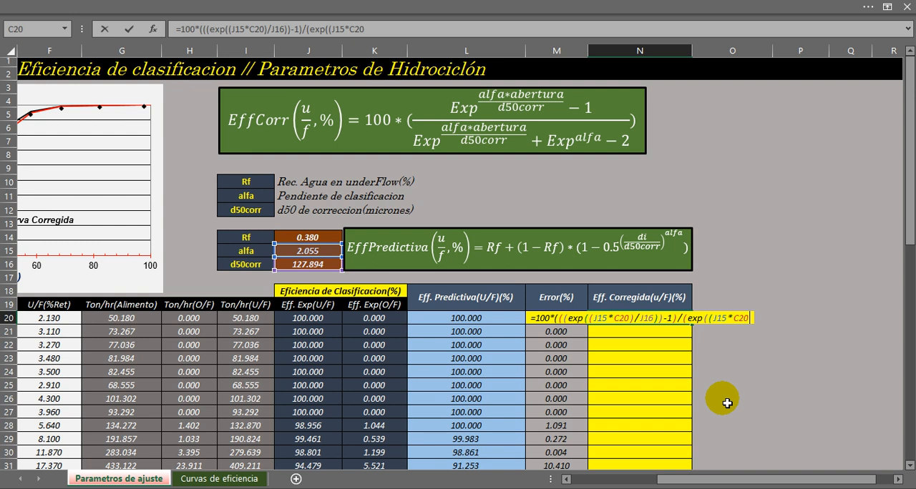
type(")/")
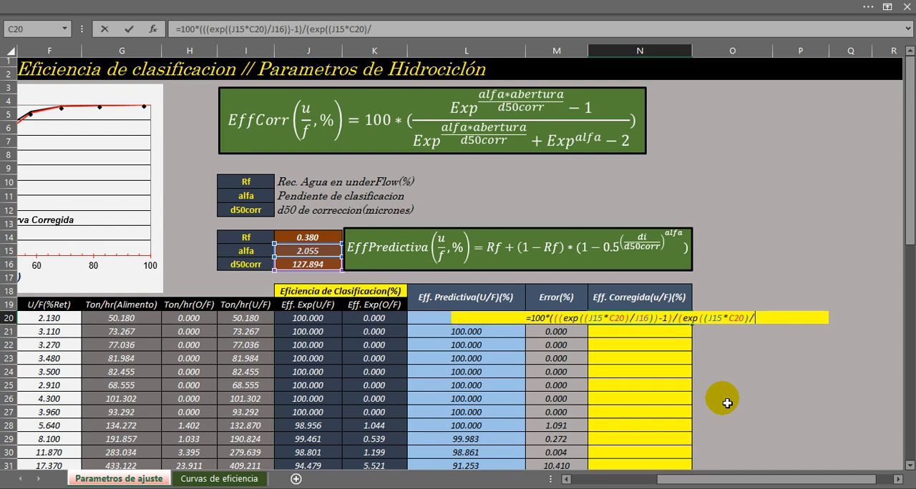
left_click(313, 267)
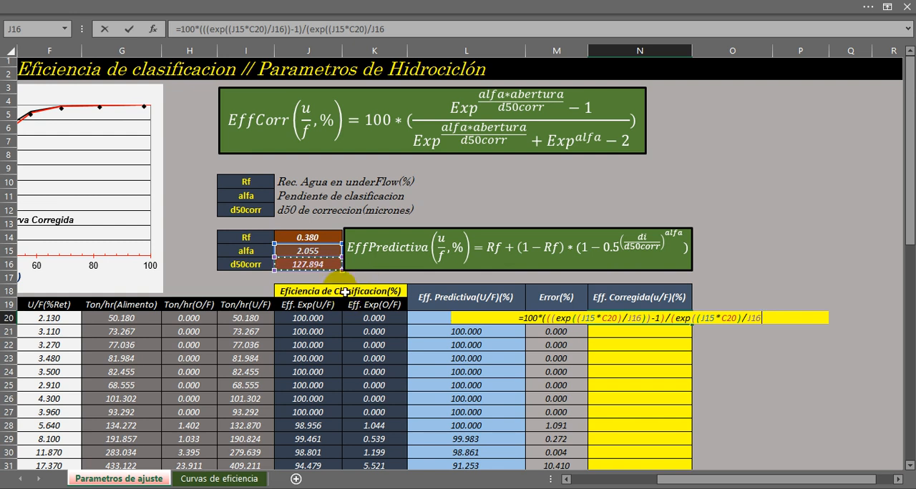
type(")")
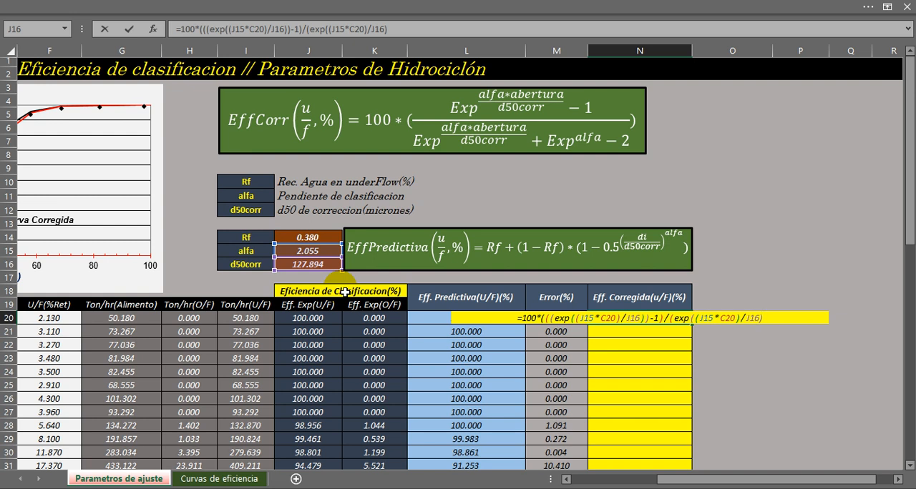
Complete the denominator with +exp(J15)-2, close the remaining parentheses and enter the N20 formula.
type("+exp(")
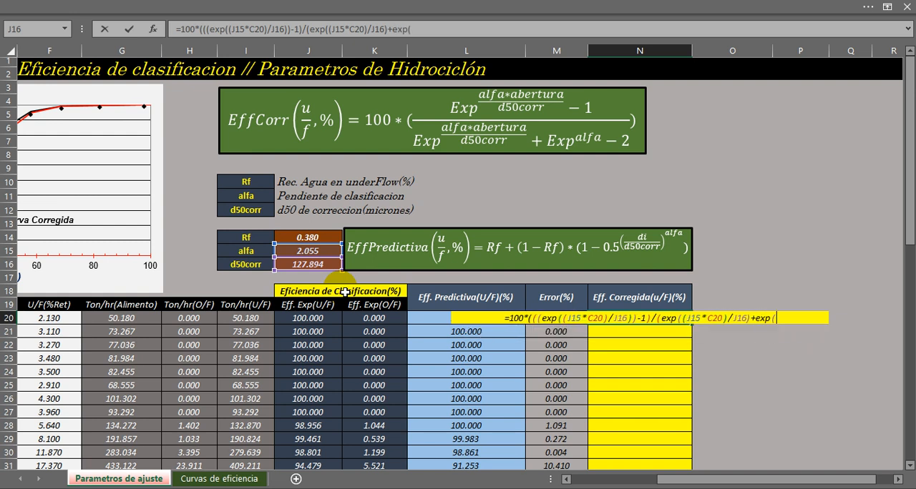
left_click(315, 256)
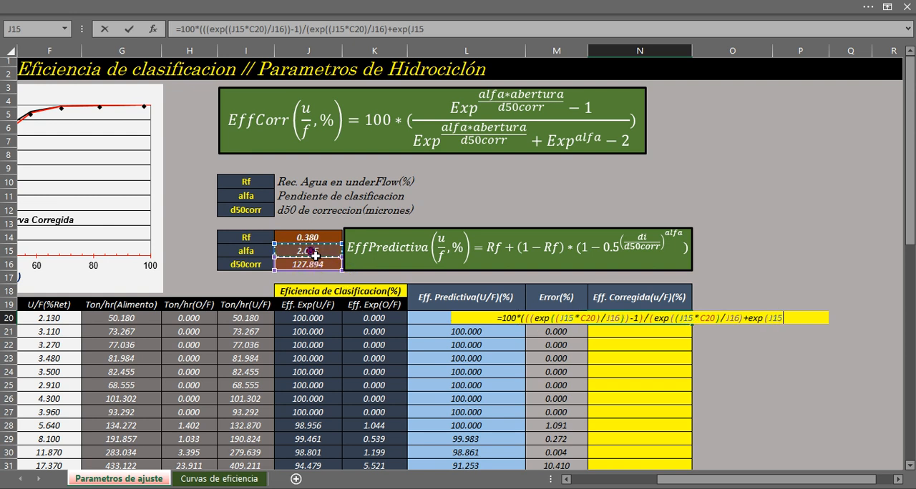
type(")/")
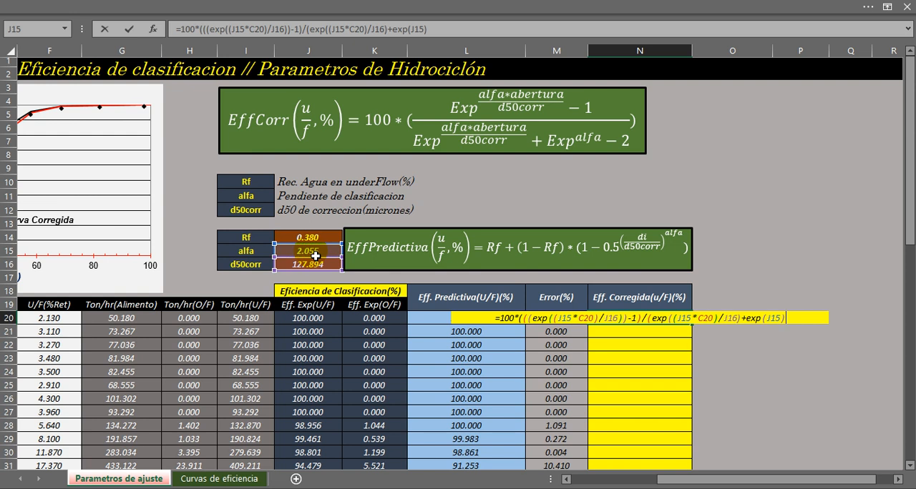
type("-2")
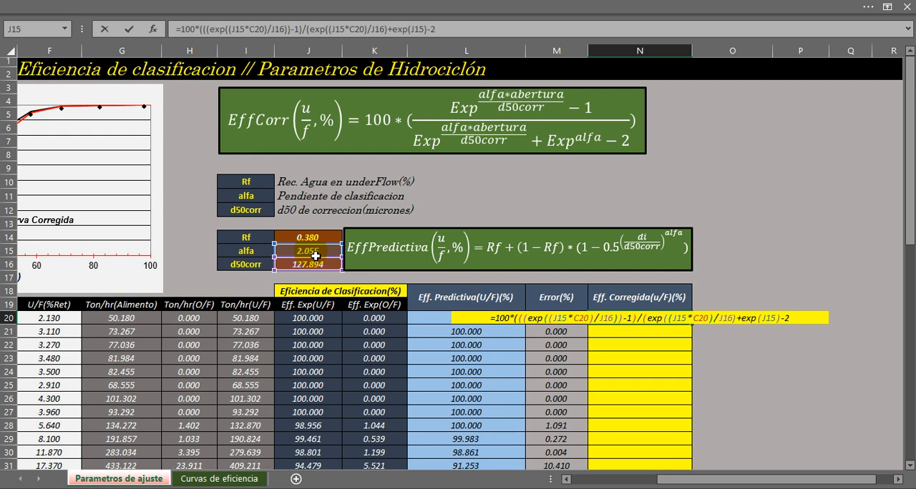
type(")")
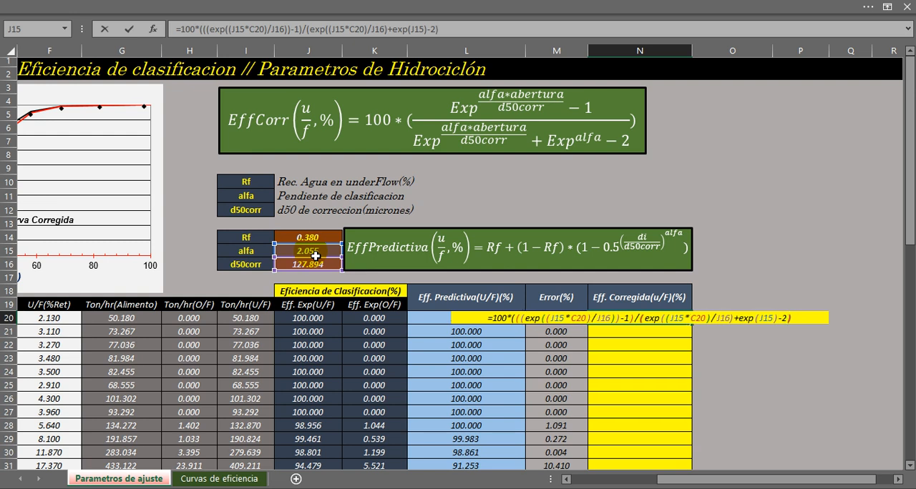
type(")")
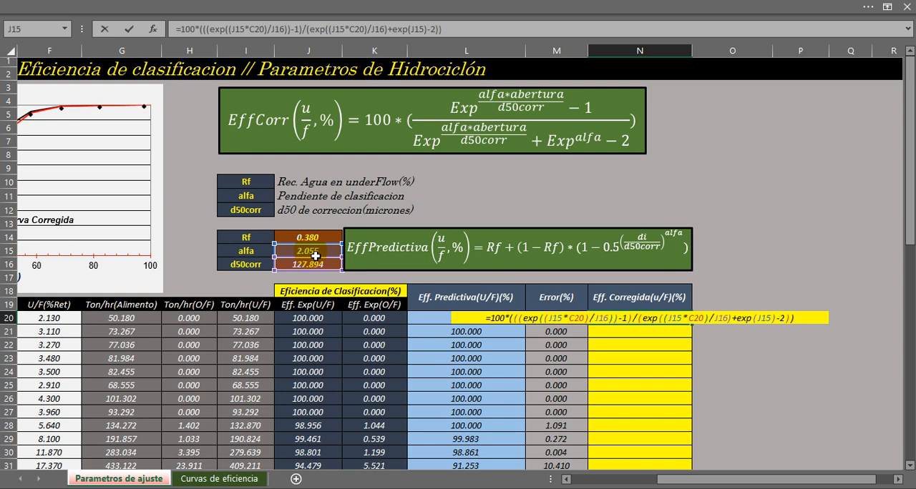
key("Return")
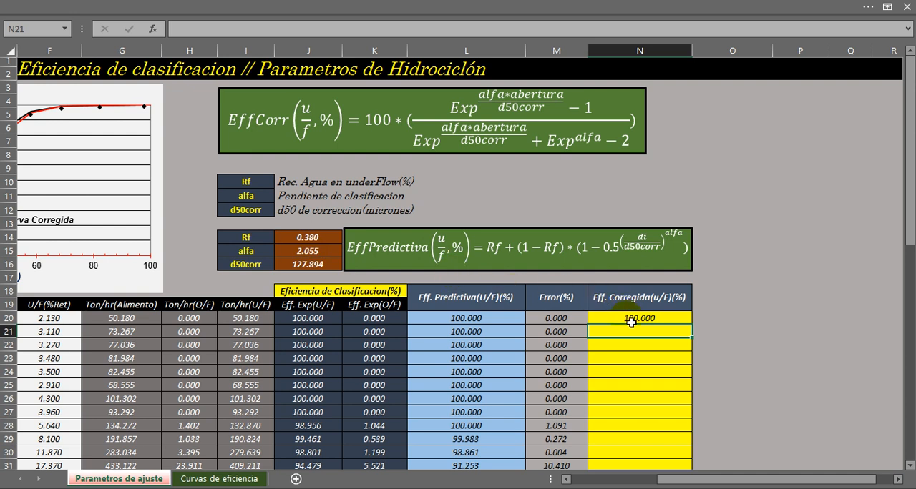
Make the alfa and d50corr references in the N20 formula's numerator absolute, as $J$15 and $J$16.
double_click(631, 322)
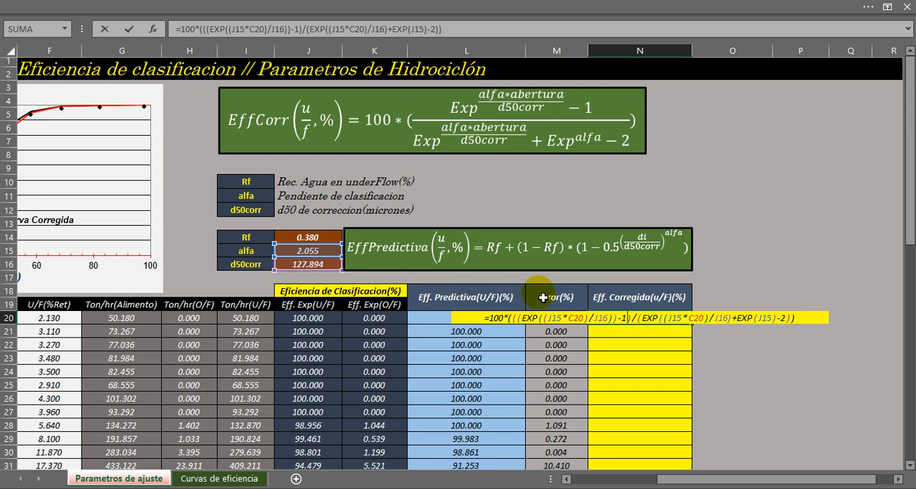
left_click(557, 319)
key("F4")
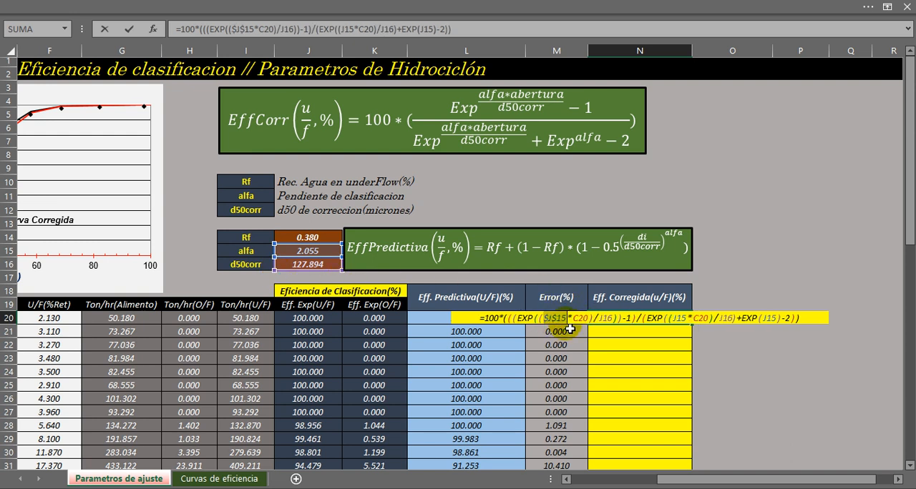
left_click(610, 319)
key("F4")
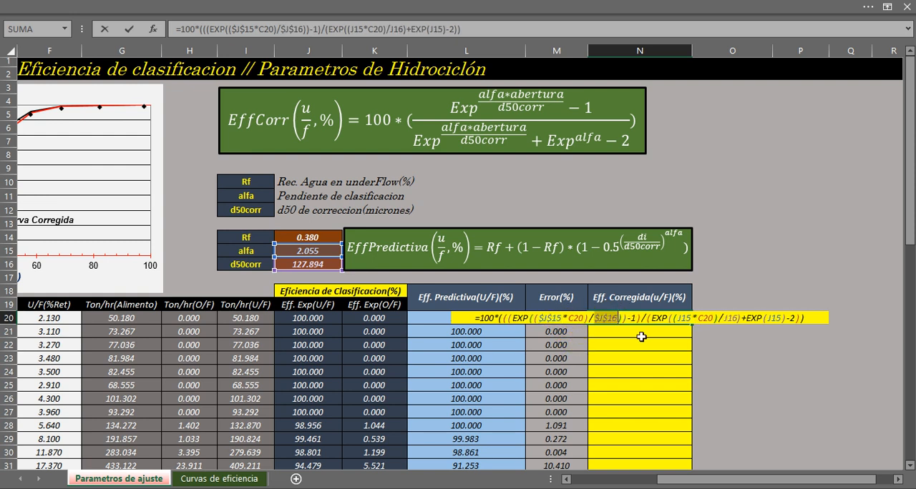
Make the denominator's alfa and d50corr references absolute, including $J$15 in the last exponential, and enter the N20 formula.
left_click(690, 323)
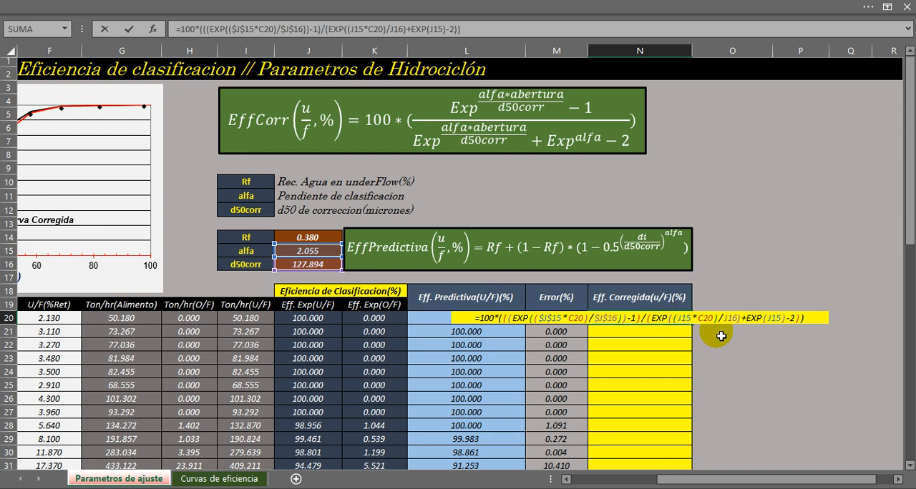
key("F4")
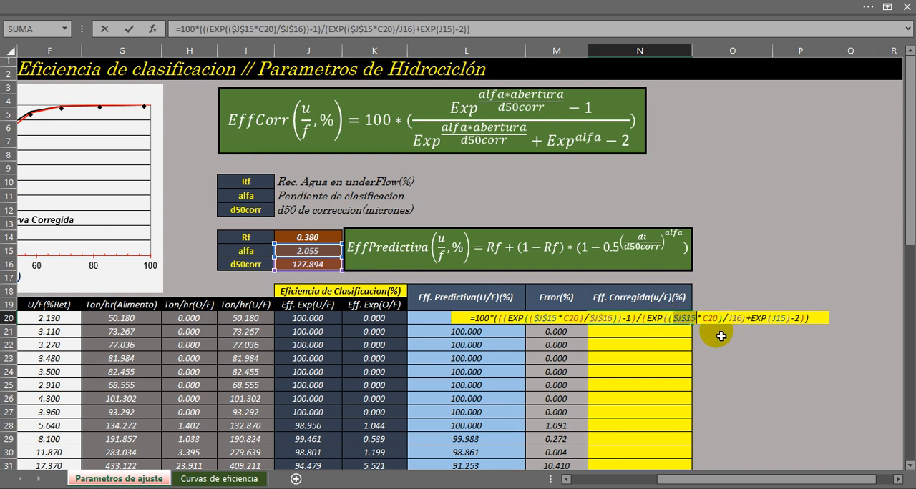
left_click(735, 319)
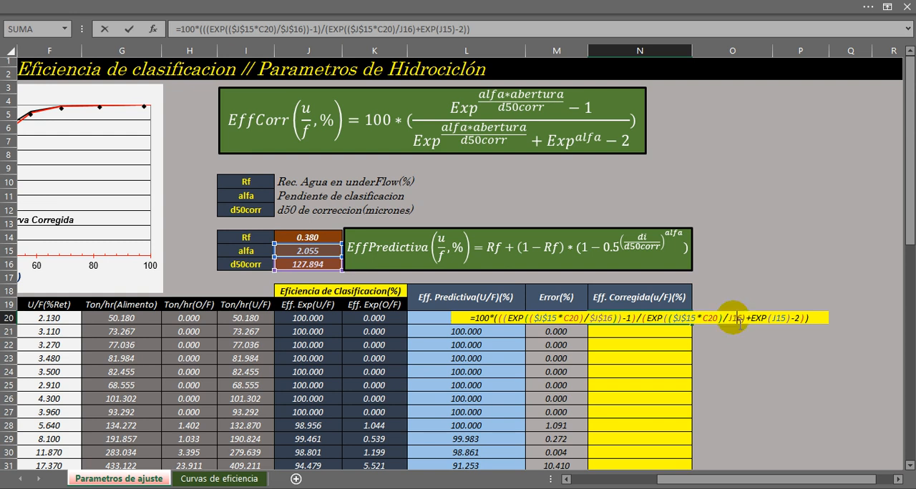
key("F4")
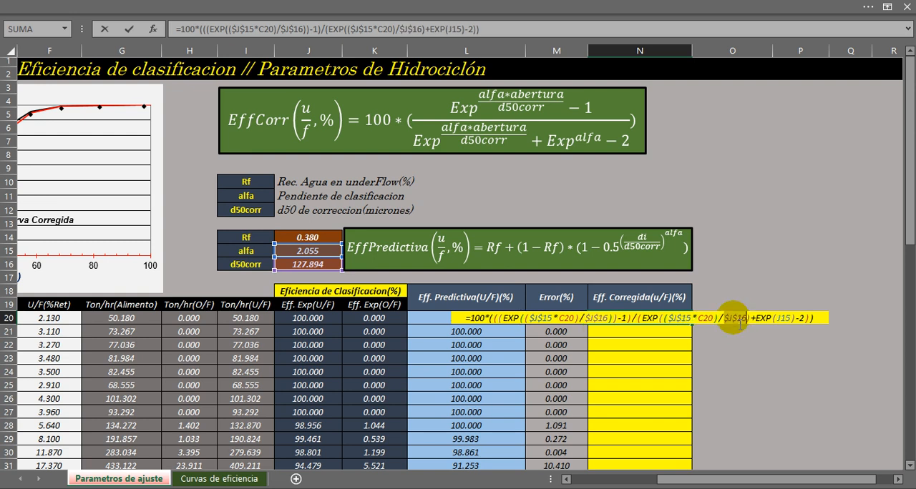
double_click(784, 319)
key("F4")
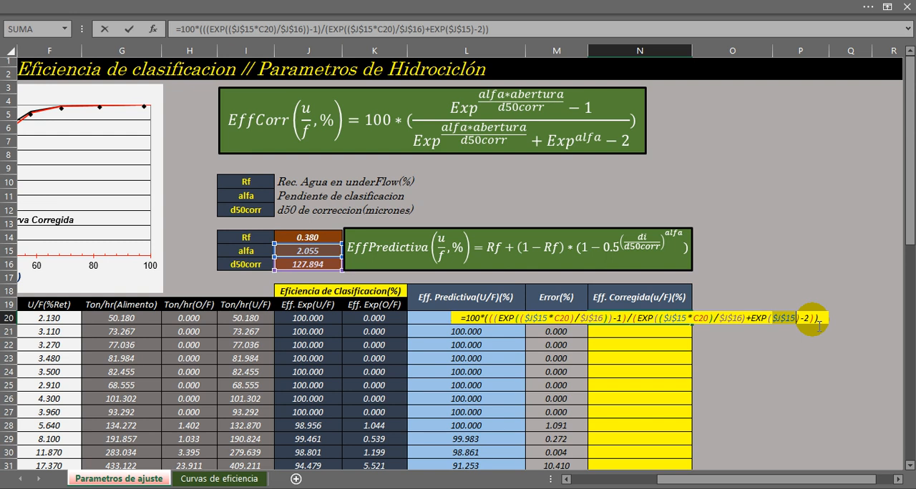
key("Return")
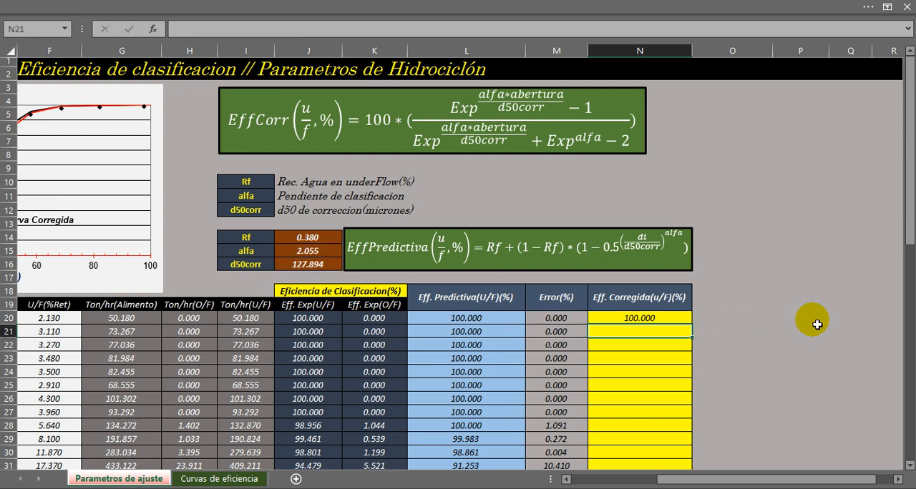
Fill the corrected efficiency formula from N20 down to N36, the 38 micron row.
left_click_drag(761, 480, 697, 481)
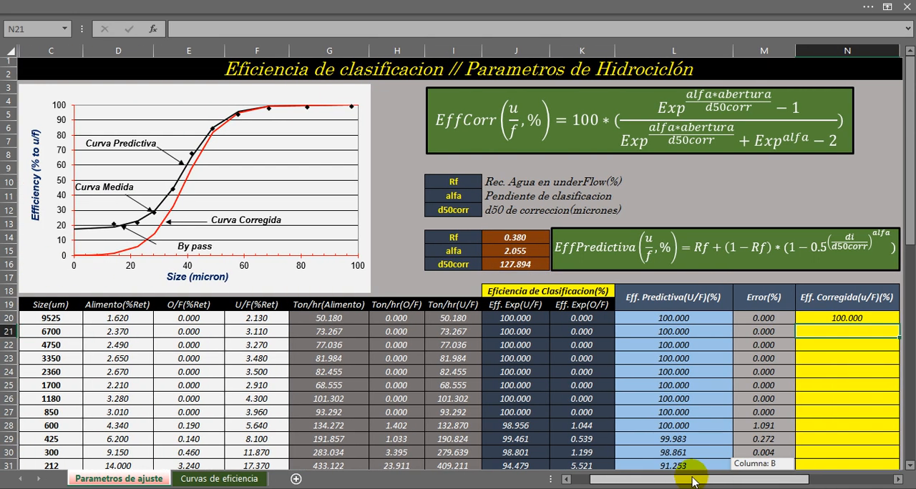
scroll(681, 400, "down", 7)
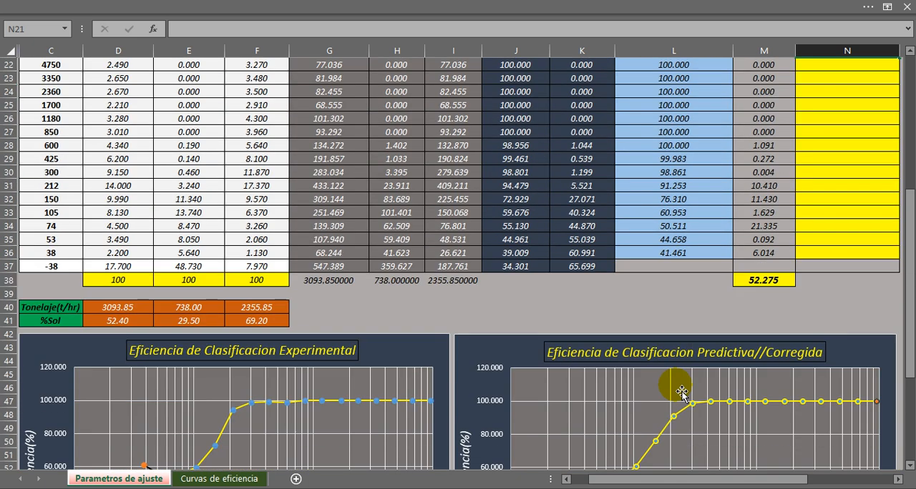
scroll(681, 390, "down", 3)
scroll(615, 272, "down", 1)
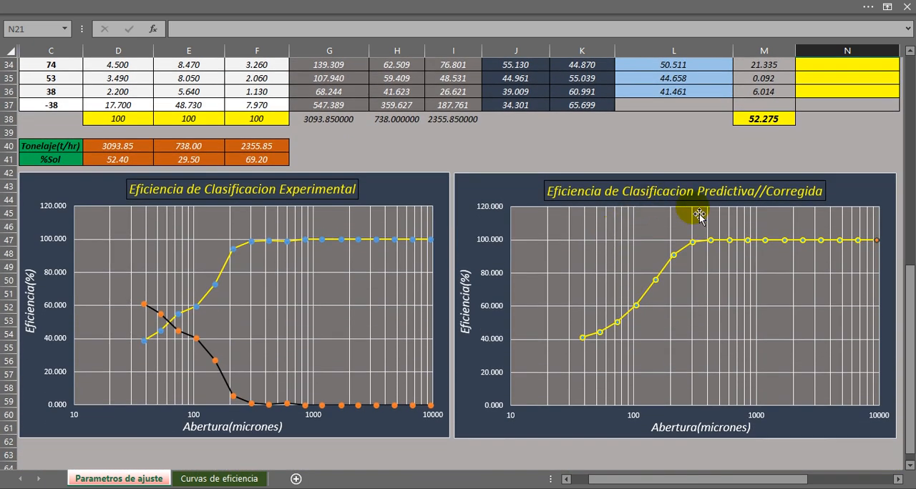
left_click(910, 50)
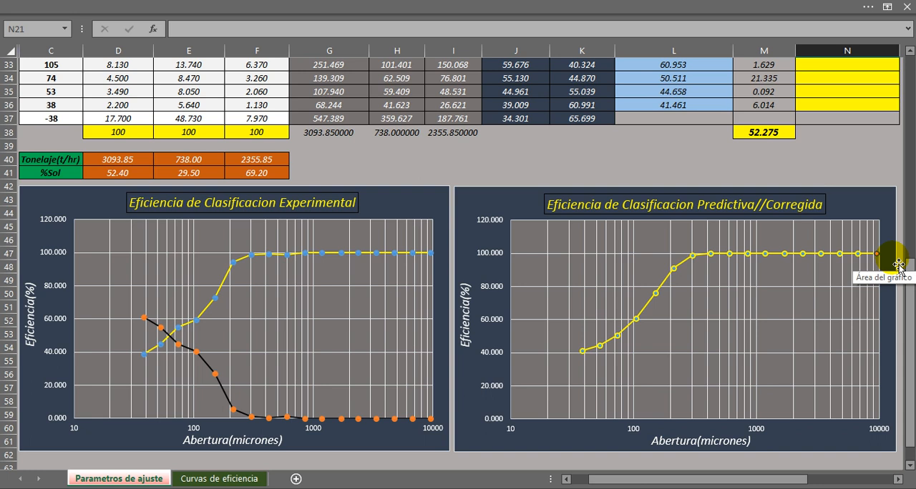
left_click_drag(907, 304, 912, 179)
left_click(846, 187)
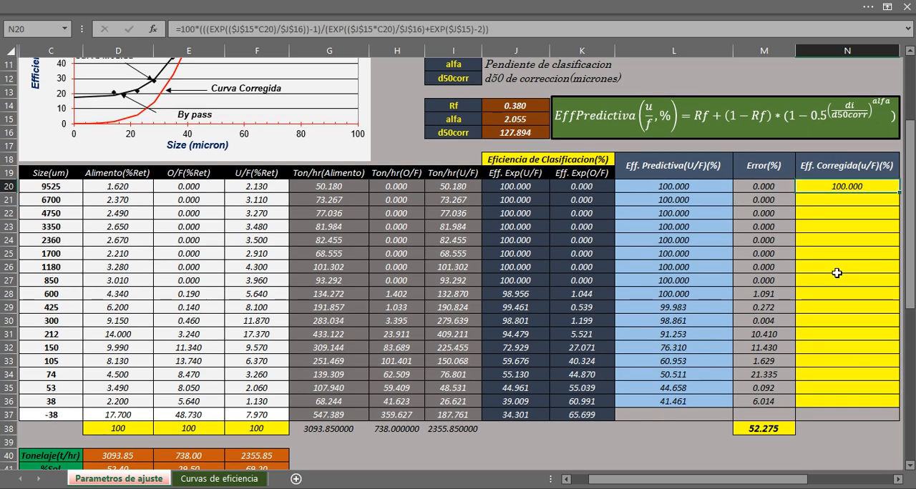
scroll(836, 273, "down", 5)
scroll(837, 272, "down", 2)
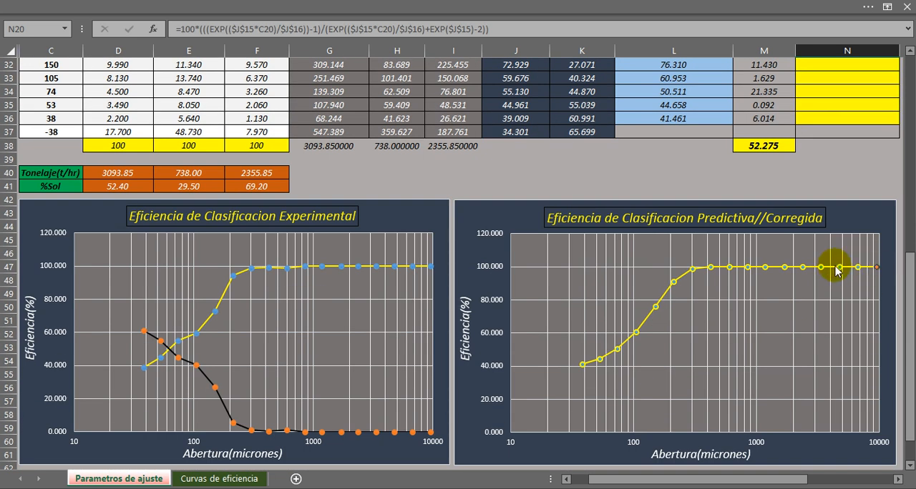
scroll(899, 203, "up", 6)
left_click_drag(899, 151, 880, 367)
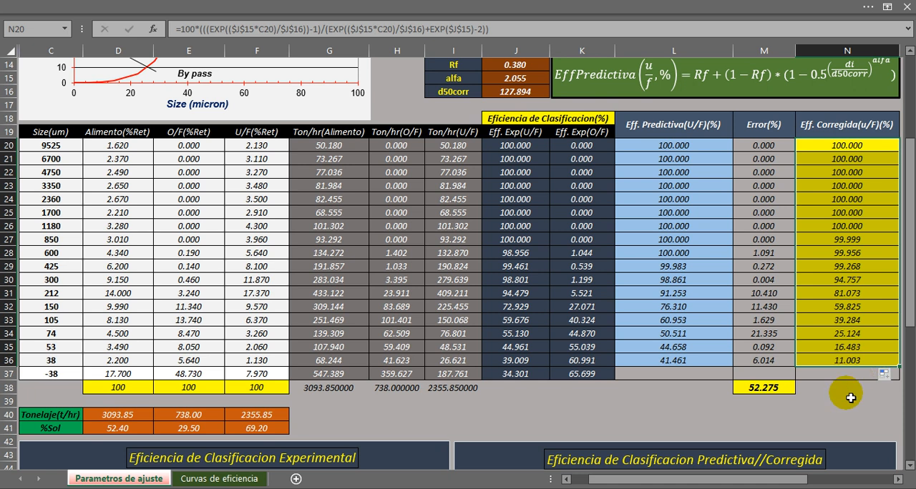
Examine the corrected efficiencies in N20:N36 and the corrected curve in the Eficiencia de Clasificacion Predictiva//Corregida chart.
left_click(850, 393)
scroll(780, 349, "down", 7)
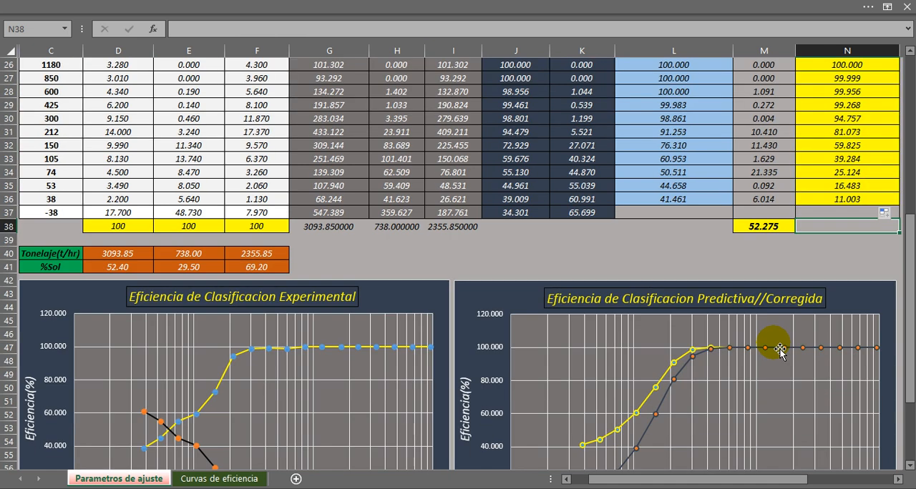
scroll(779, 348, "up", 2)
scroll(779, 349, "down", 1)
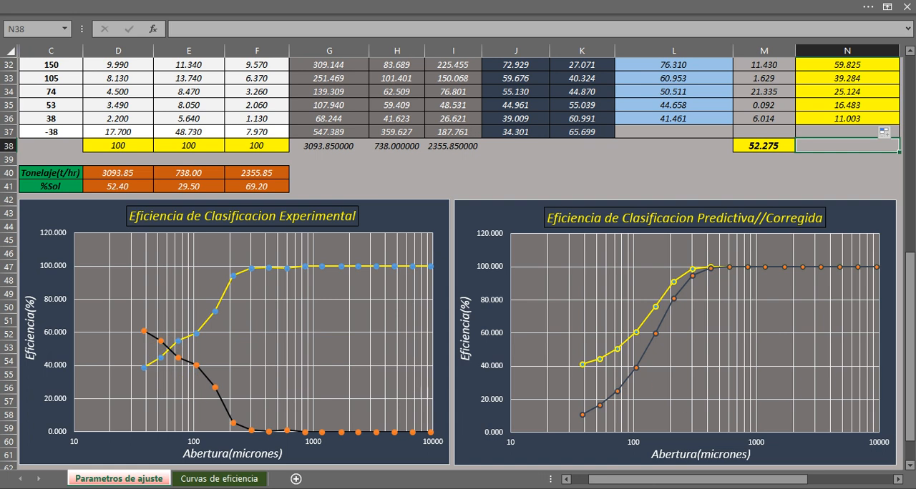
left_click_drag(908, 379, 907, 243)
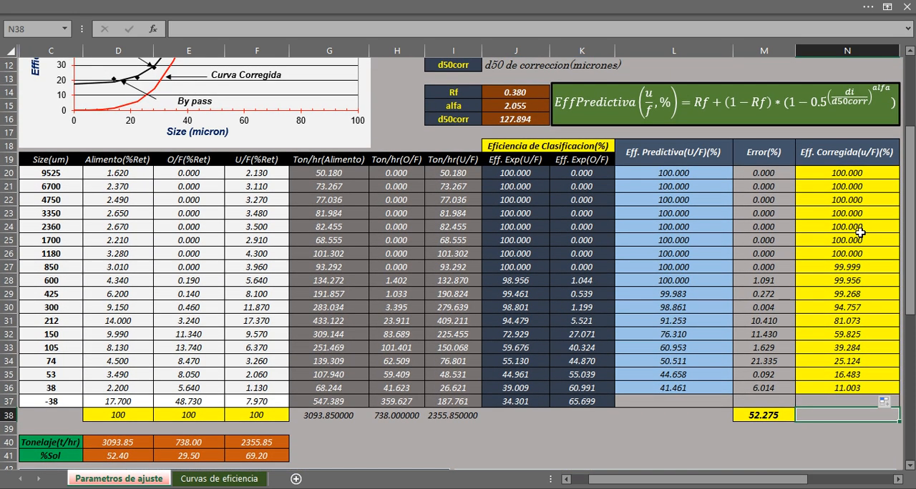
left_click_drag(815, 175, 837, 387)
left_click(836, 387)
left_click_drag(909, 293, 907, 415)
left_click_drag(909, 412, 908, 396)
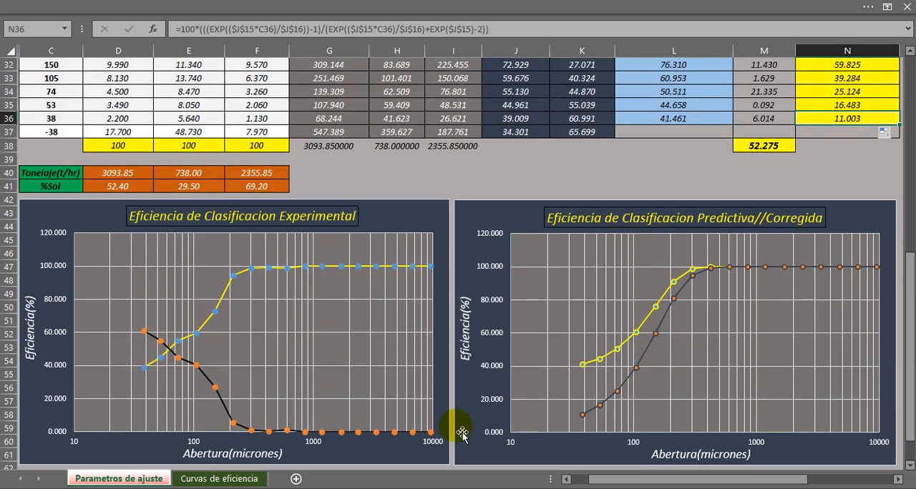
Compare the experimental, predicted and corrected curves in the Curvas de eficiencia de clasificacion chart on the Curvas de eficiencia sheet.
left_click(211, 483)
left_click(520, 288)
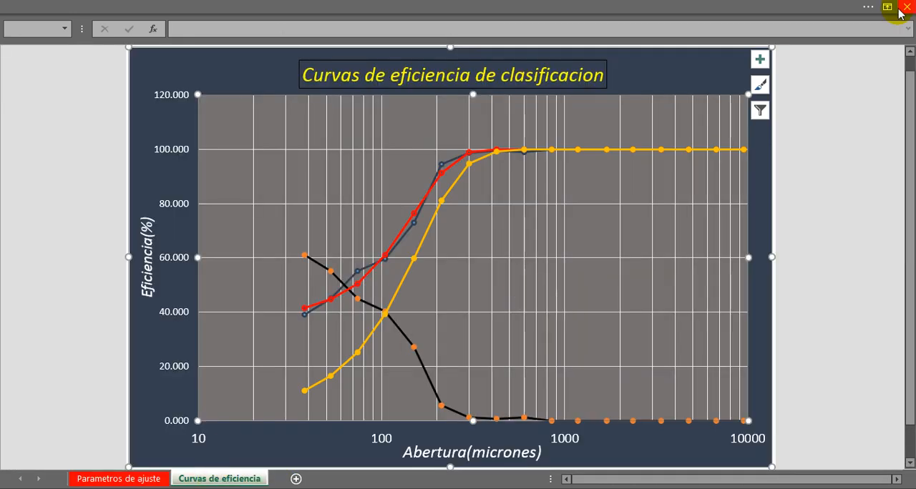
left_click(603, 233)
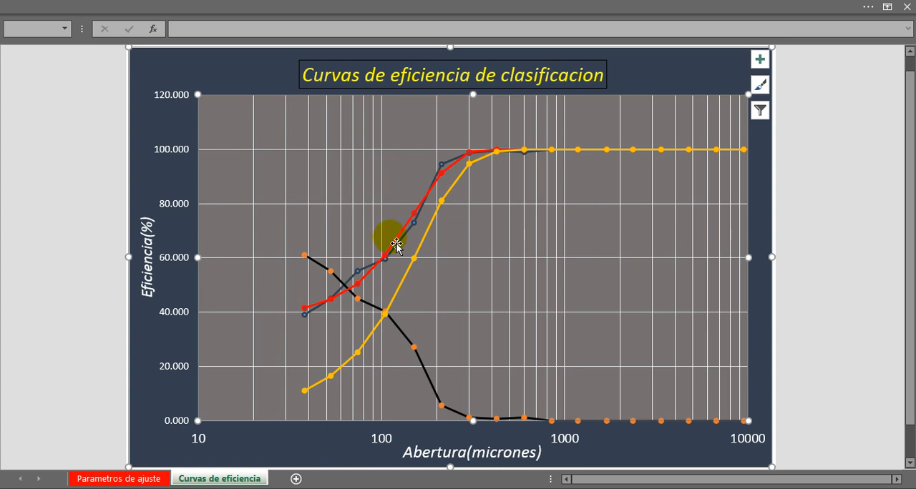
mouse_move(304, 261)
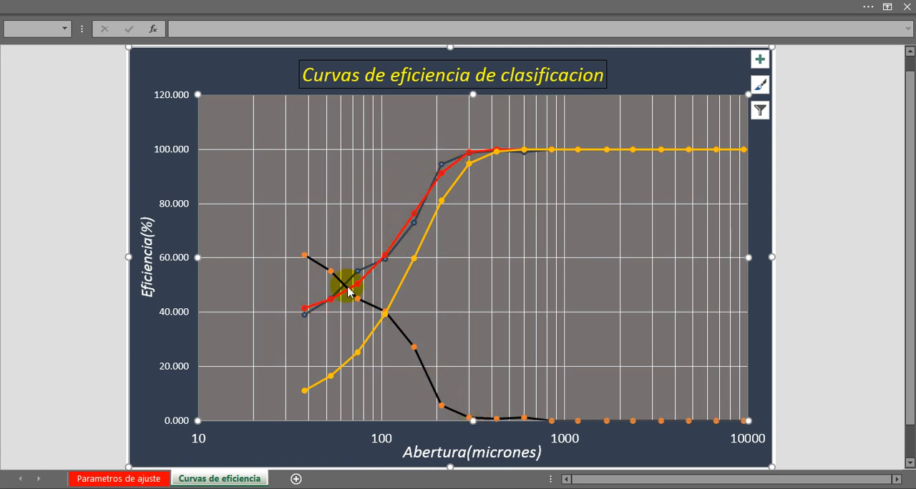
mouse_move(317, 310)
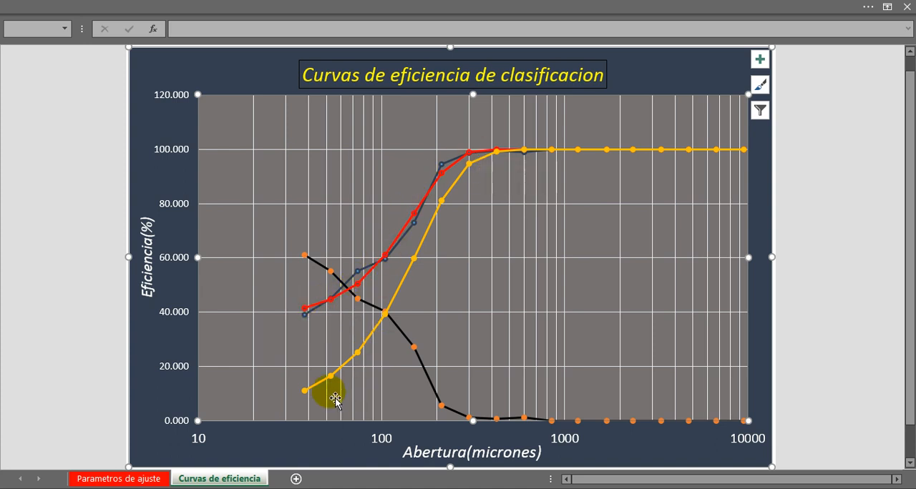
mouse_move(306, 398)
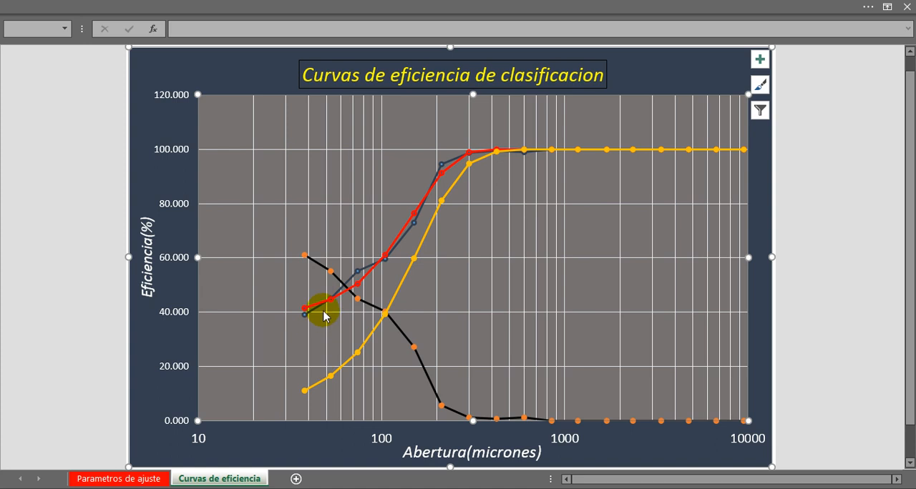
mouse_move(345, 293)
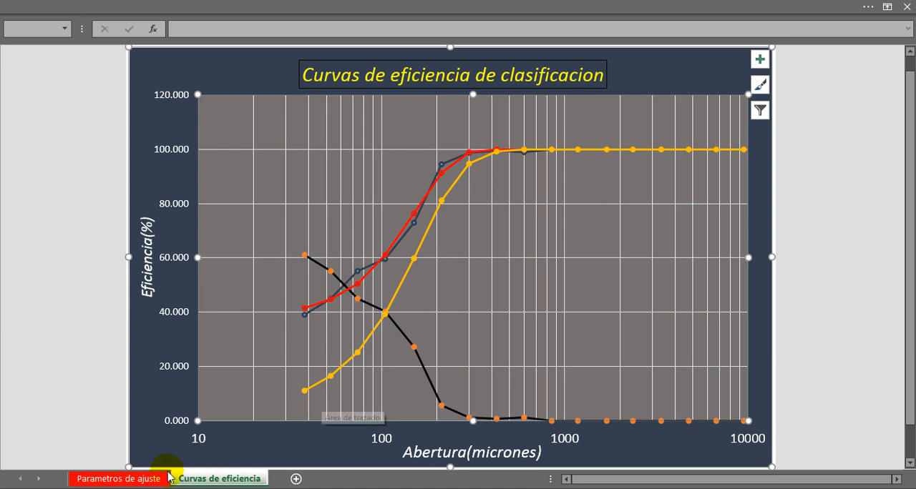
Return to the Parametros de ajuste sheet and review the fitted Rf, alfa and d50corr parameters in I14:J16.
left_click(137, 479)
left_click(491, 173)
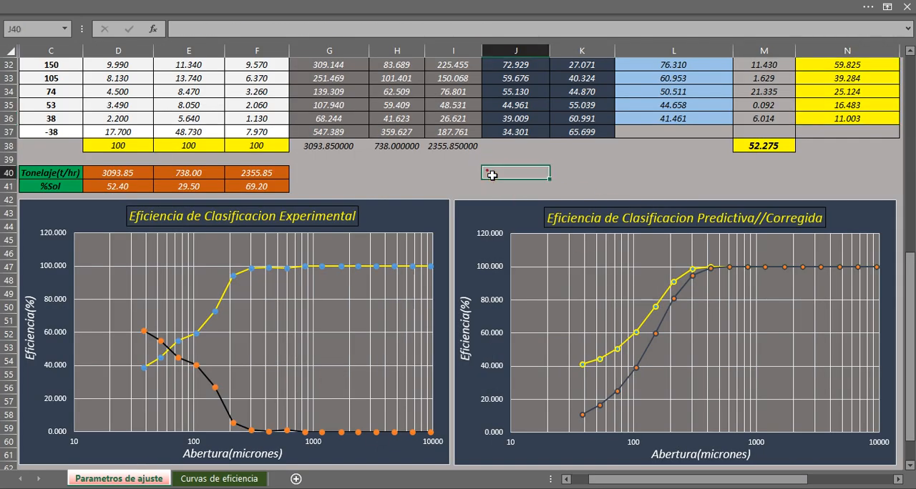
left_click(491, 172)
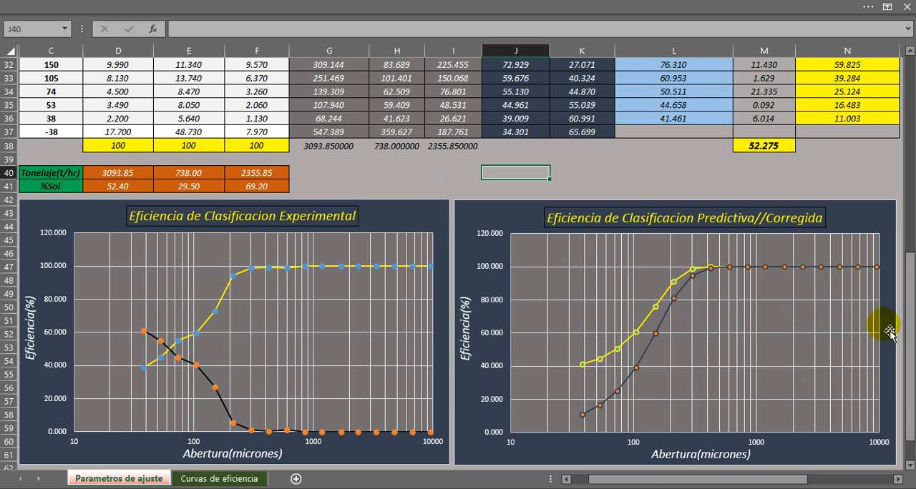
left_click_drag(908, 367, 894, 164)
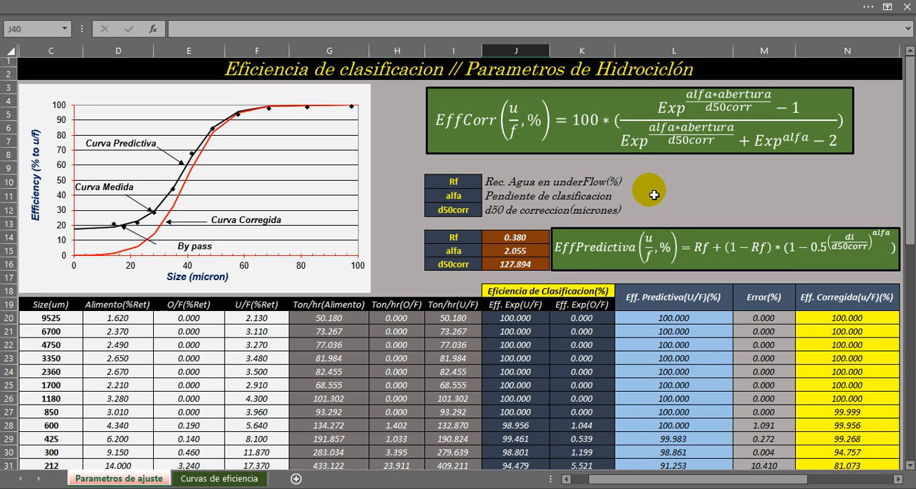
left_click_drag(449, 238, 517, 240)
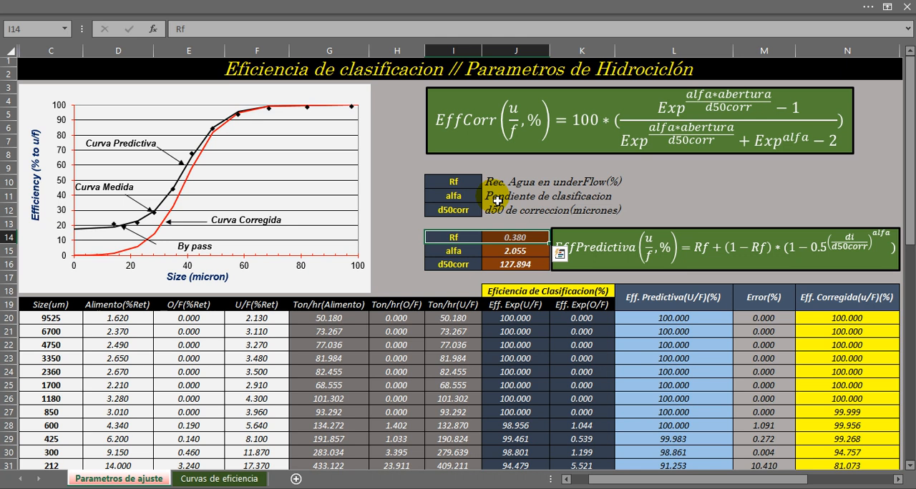
left_click(449, 250)
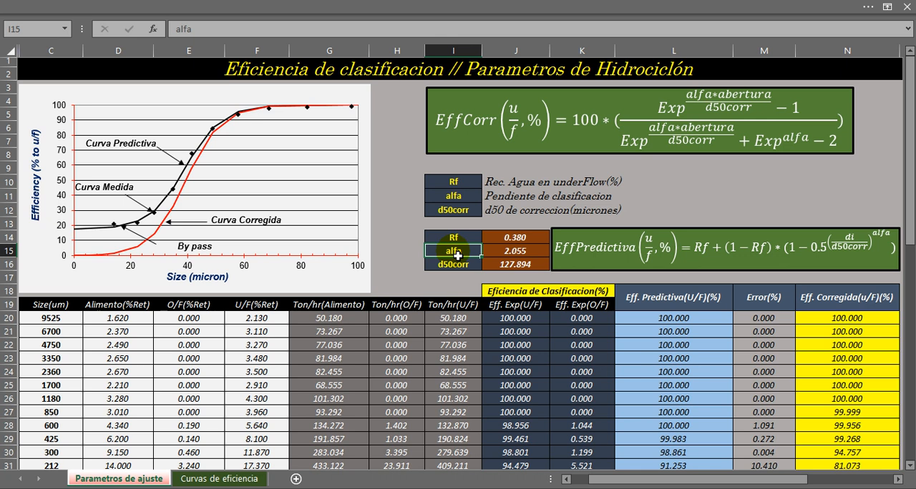
left_click(497, 252)
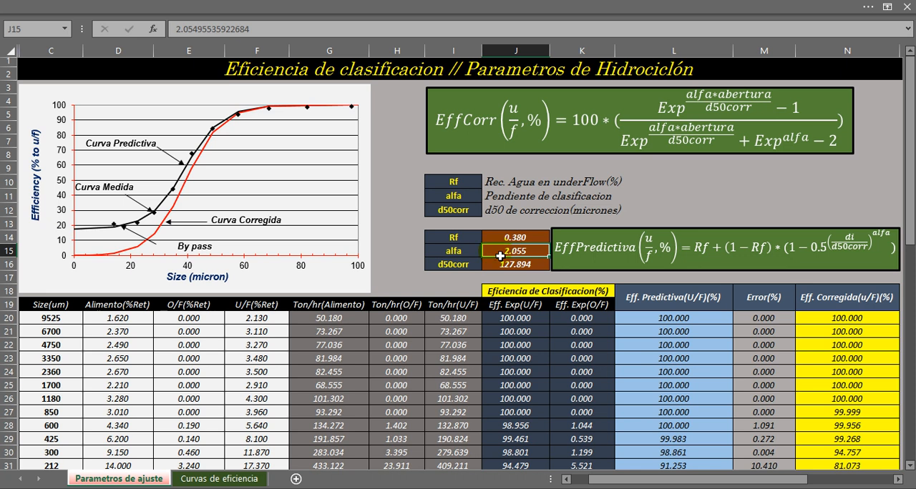
left_click(435, 266)
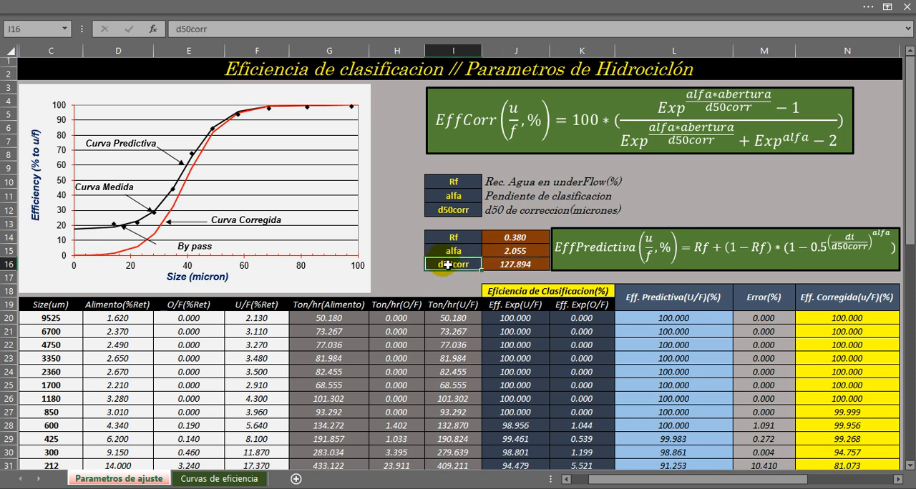
left_click(442, 265)
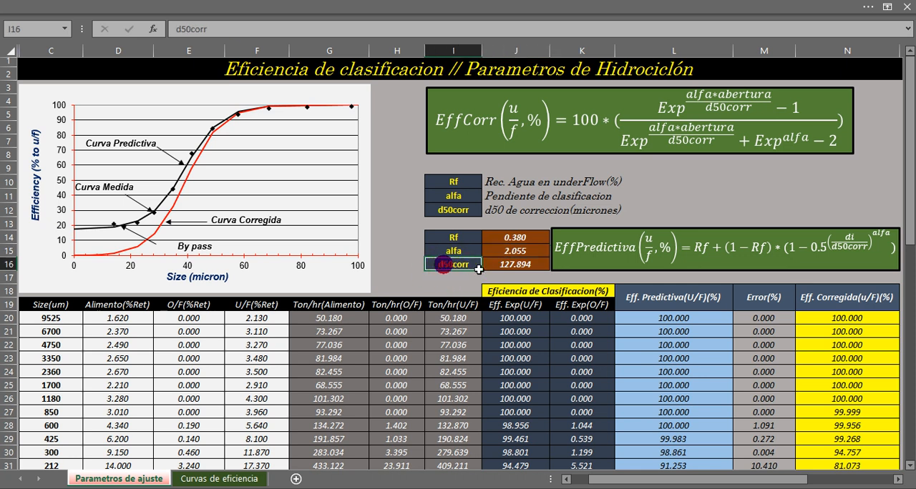
left_click(511, 266)
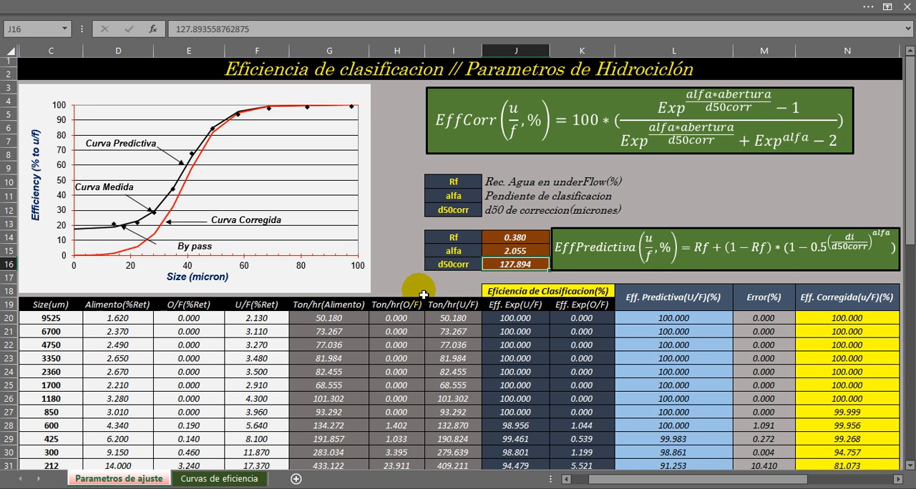
mouse_move(303, 488)
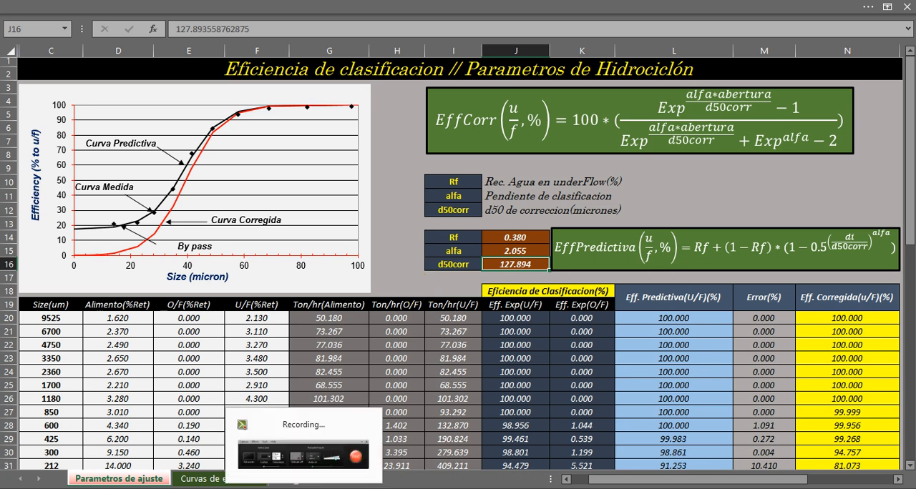